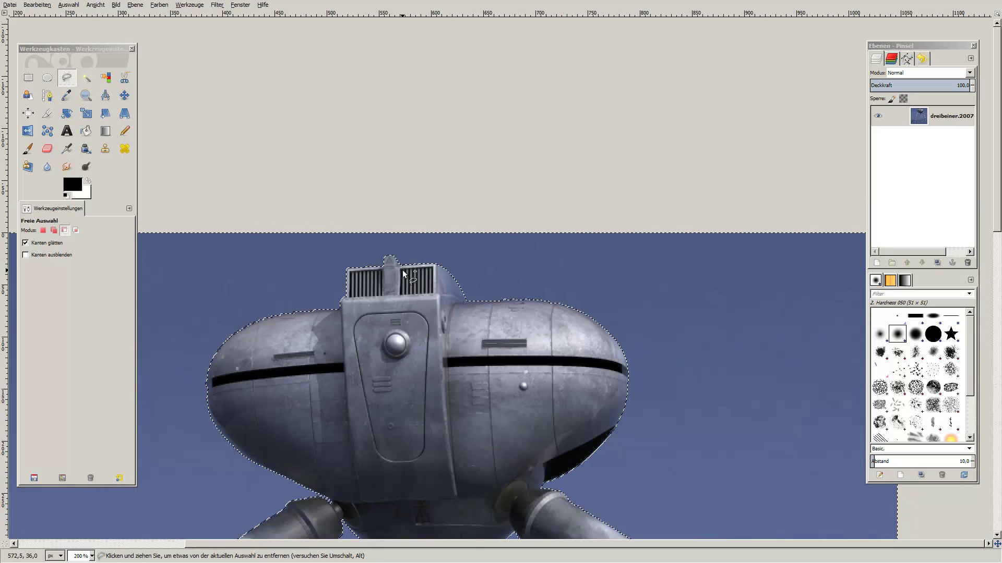
# Step: Zoom out to show the whole tripod robot and invert the selection onto it
pyautogui.scroll(-5, 568, 145)
pyautogui.press('-')
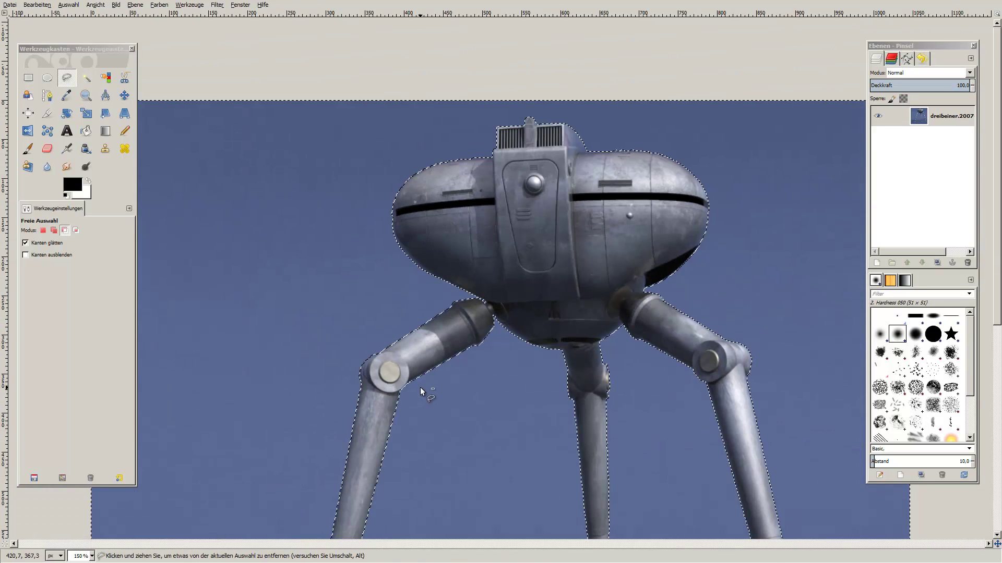
pyautogui.scroll(-5, 449, 286)
pyautogui.scroll(-5, 465, 235)
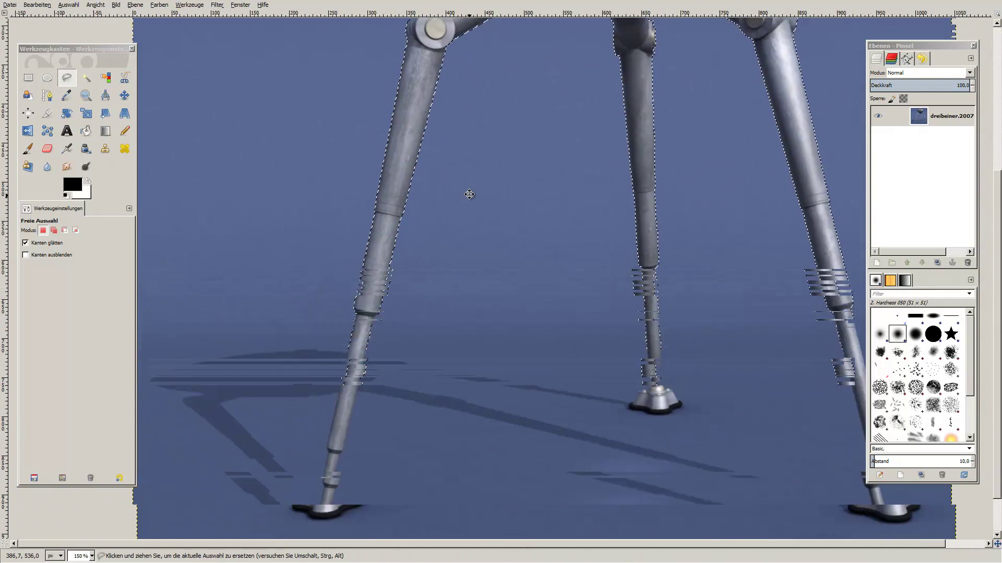
pyautogui.scroll(-2, 468, 195)
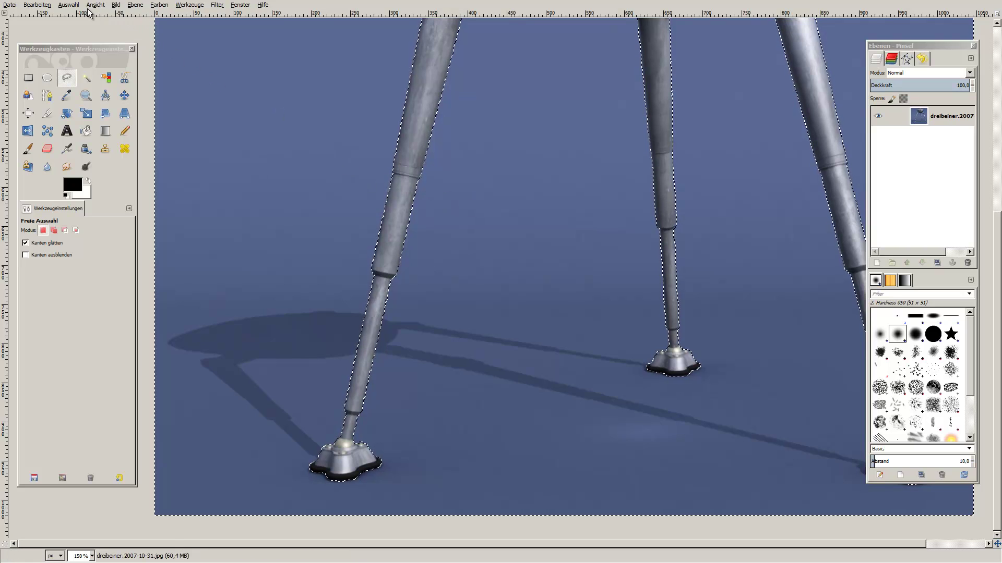
pyautogui.click(69, 4)
pyautogui.click(82, 41)
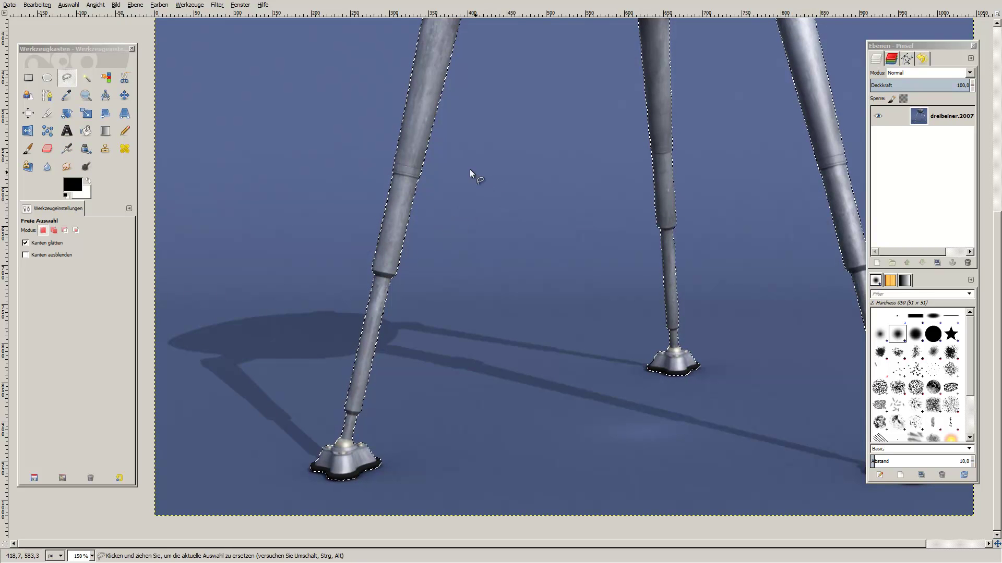
# Step: Copy the selected robot and paste it as a new image
pyautogui.click(37, 4)
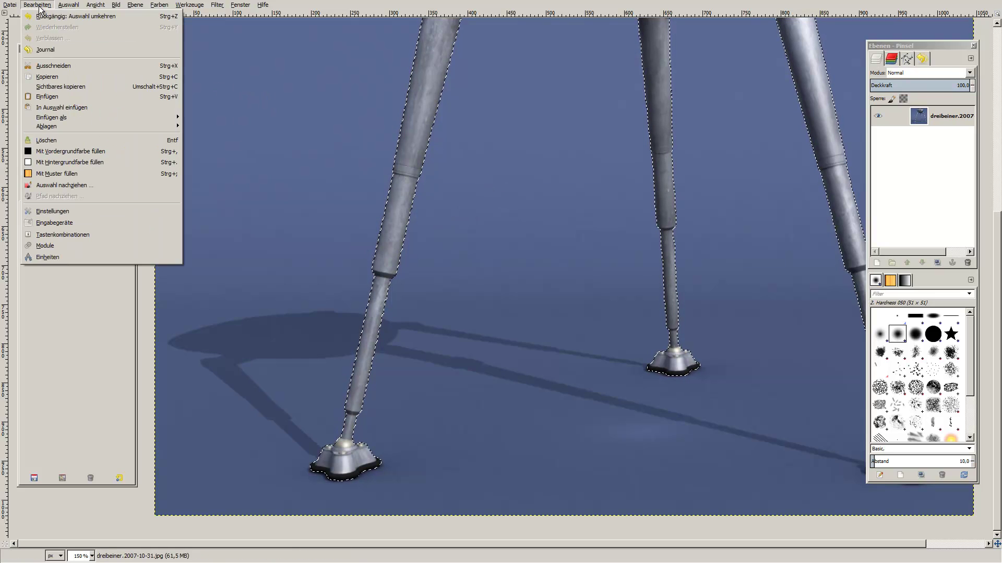
pyautogui.click(91, 78)
pyautogui.click(27, 5)
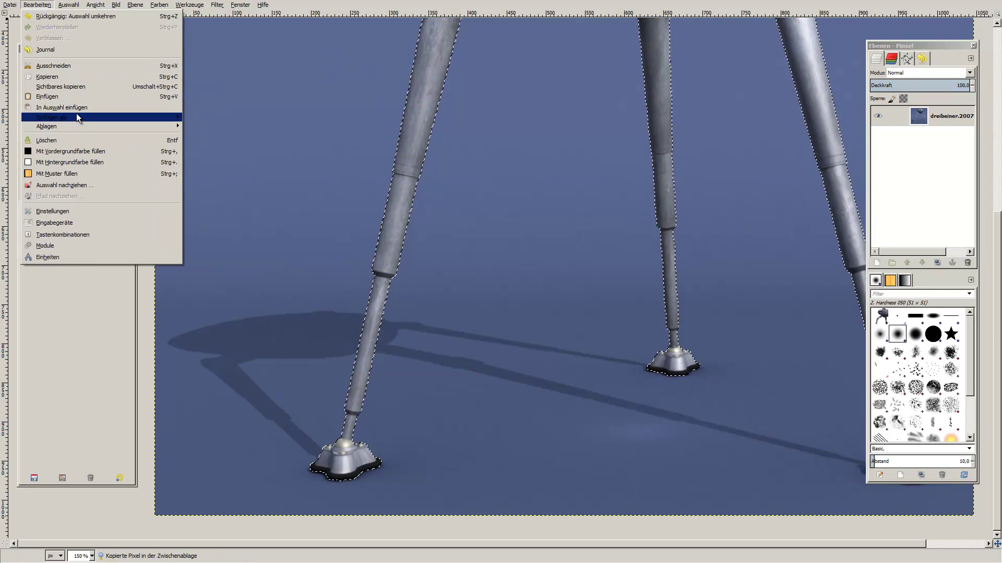
pyautogui.moveTo(52, 117)
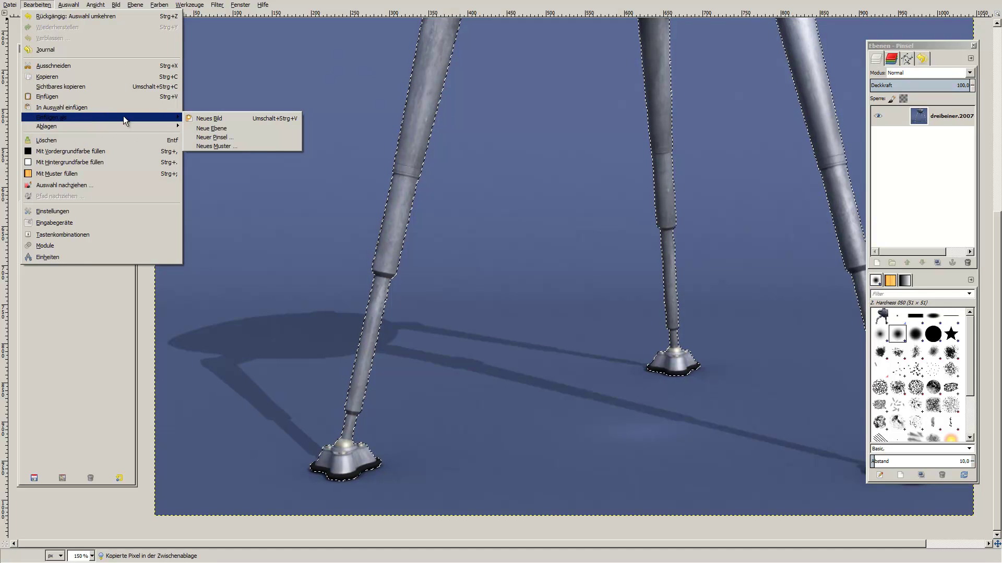
pyautogui.click(206, 121)
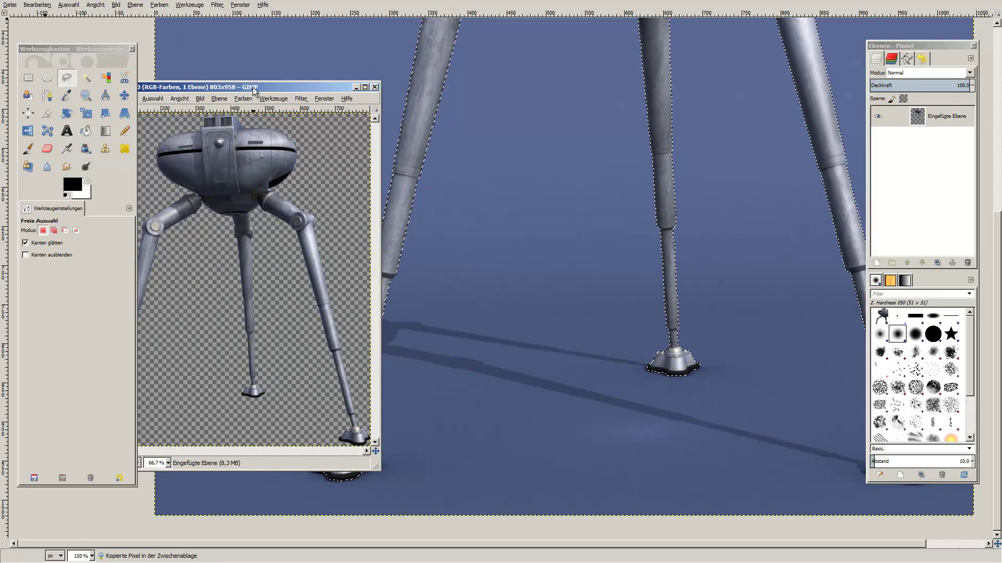
# Step: Maximize the pasted image window, then close it without saving
pyautogui.moveTo(253, 86); pyautogui.dragTo(609, 94)
pyautogui.doubleClick(608, 94)
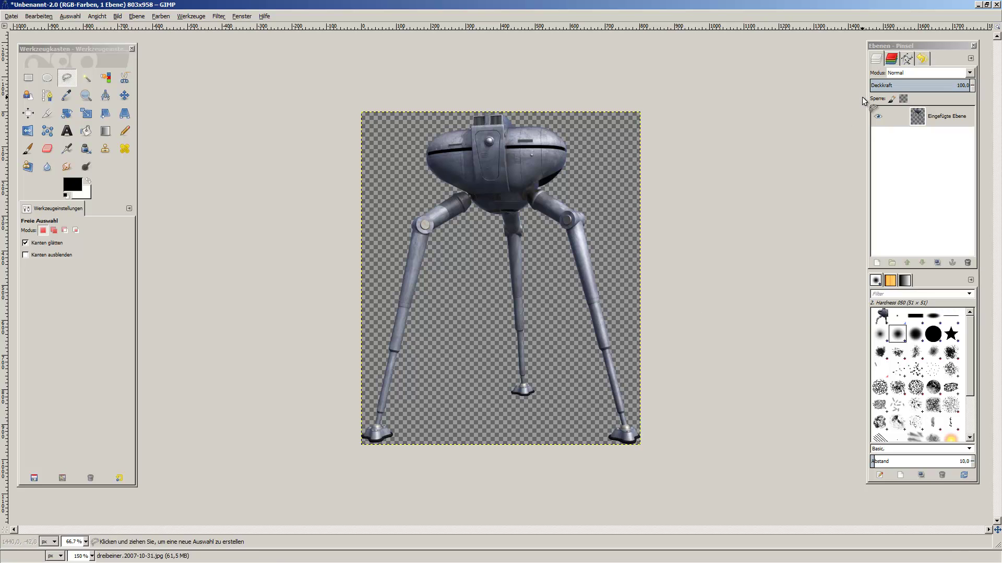
pyautogui.click(995, 4)
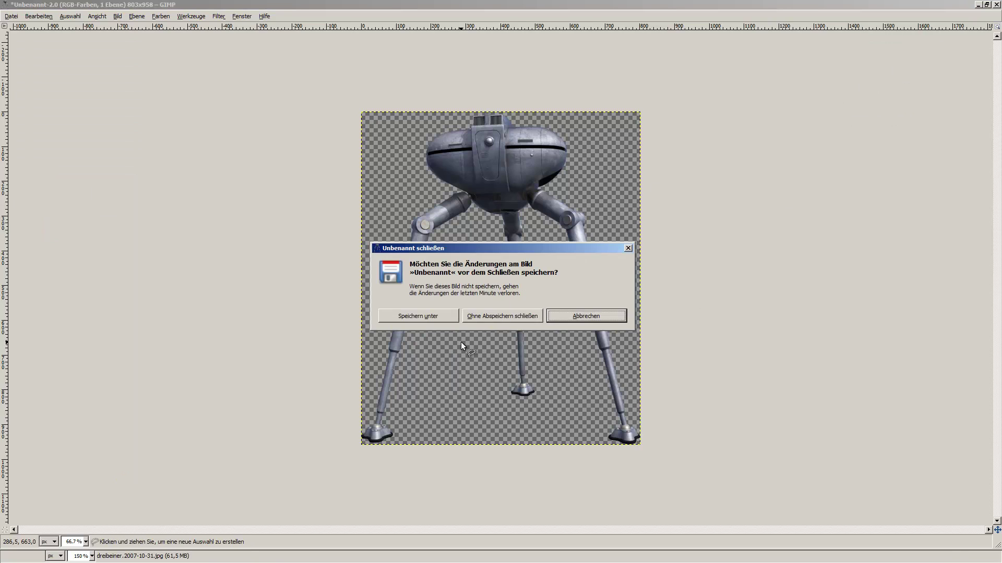
pyautogui.click(484, 317)
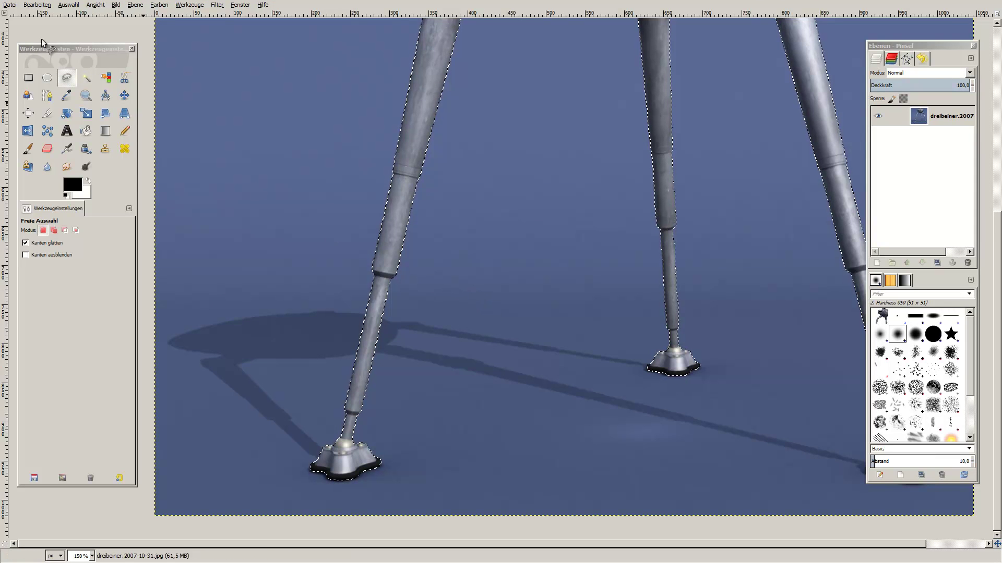
# Step: Open the landscape photo STF_1234.JPG from the Temp folder
pyautogui.click(10, 5)
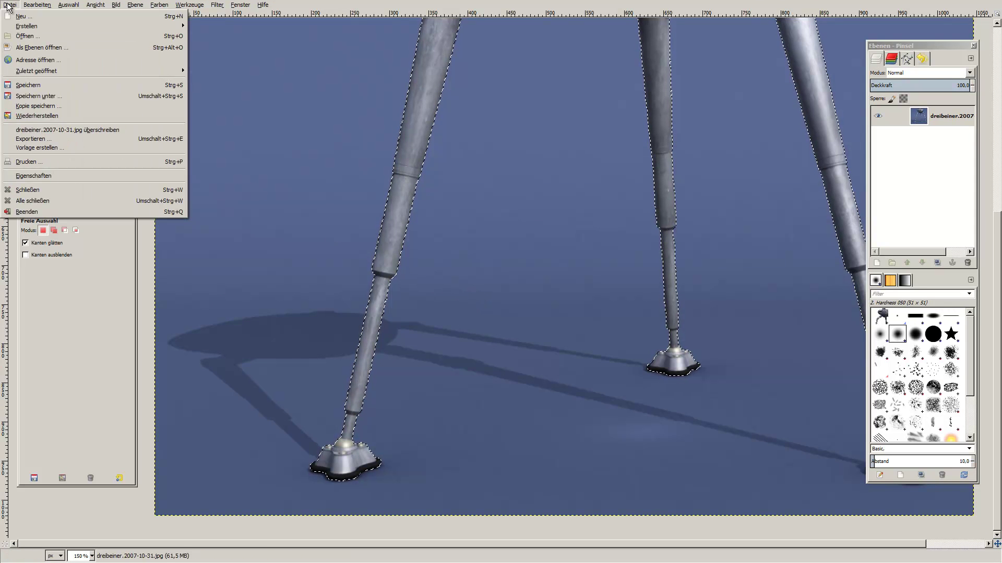
pyautogui.click(13, 36)
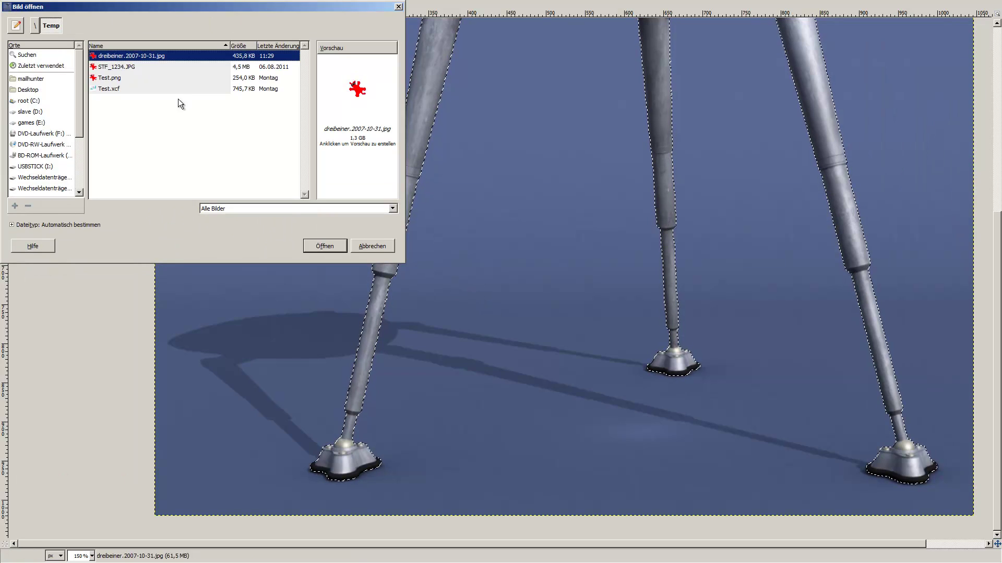
pyautogui.click(114, 67)
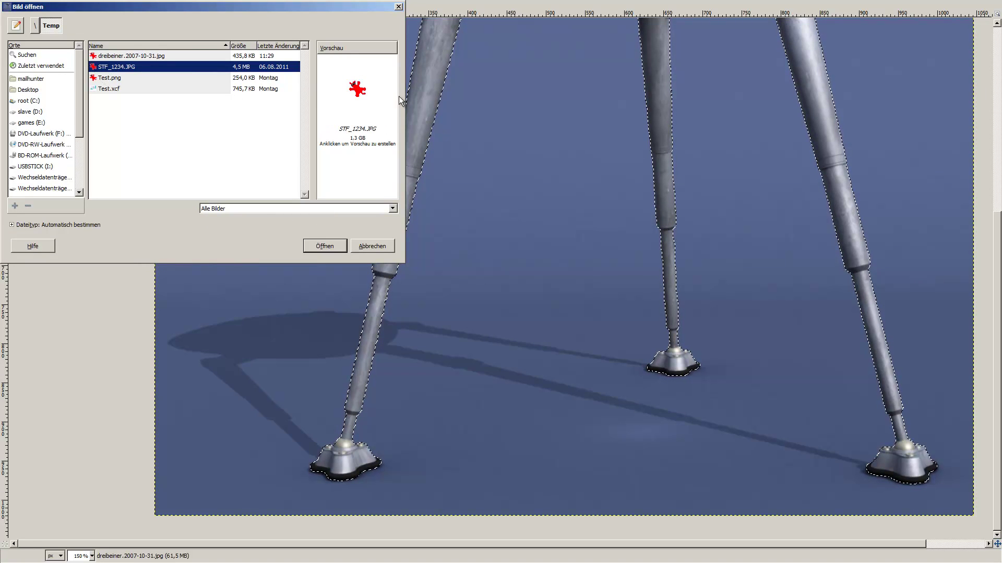
pyautogui.click(375, 98)
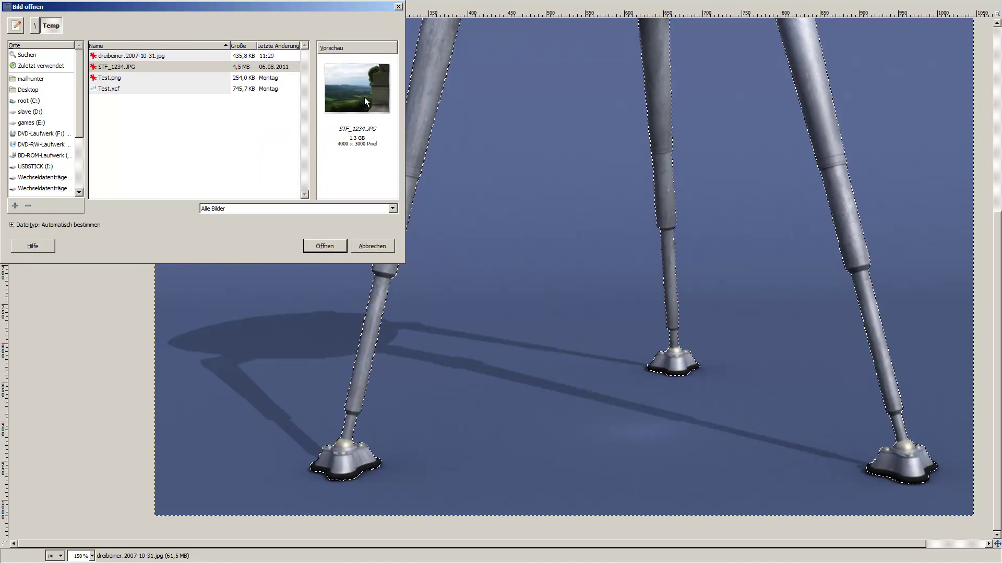
pyautogui.click(314, 251)
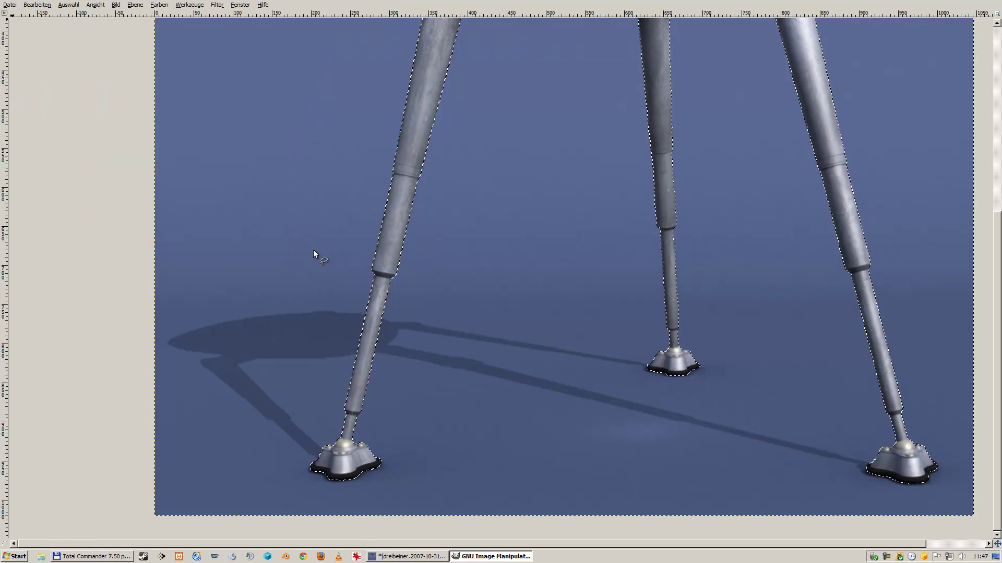
# Step: Switch to the STF_1234.JPG window and maximize it
pyautogui.click(466, 557)
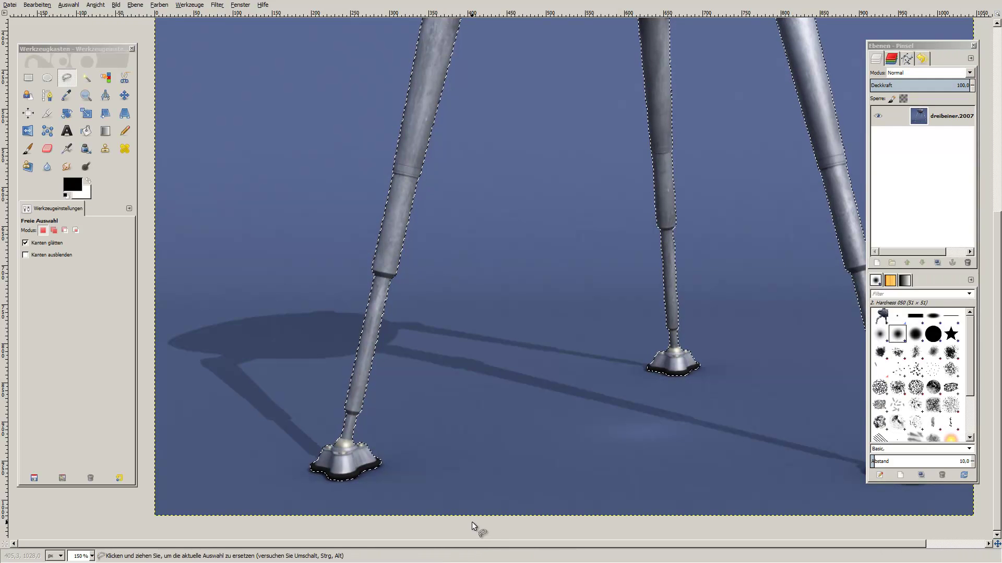
pyautogui.hotkey('alt', 'Tab')
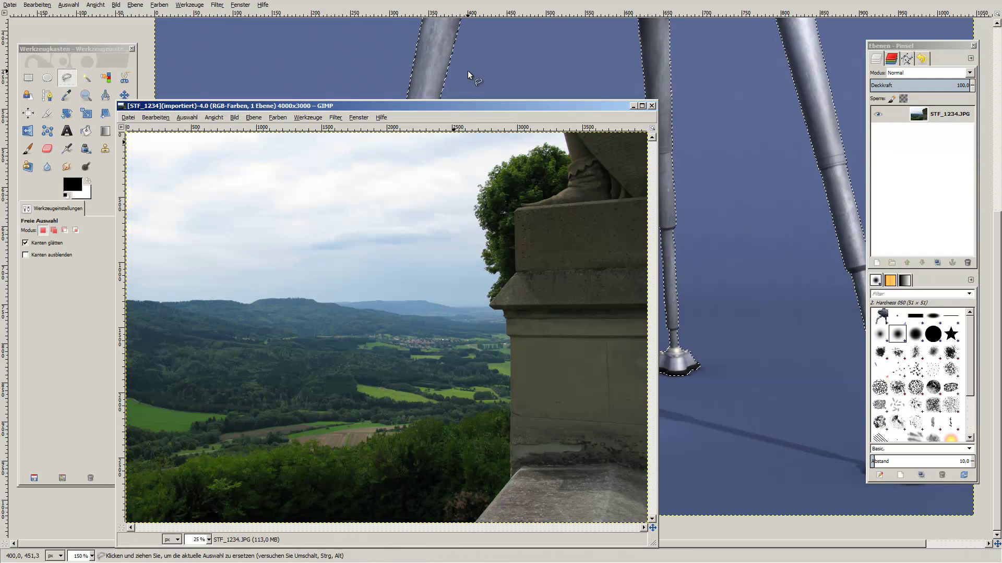
pyautogui.doubleClick(468, 103)
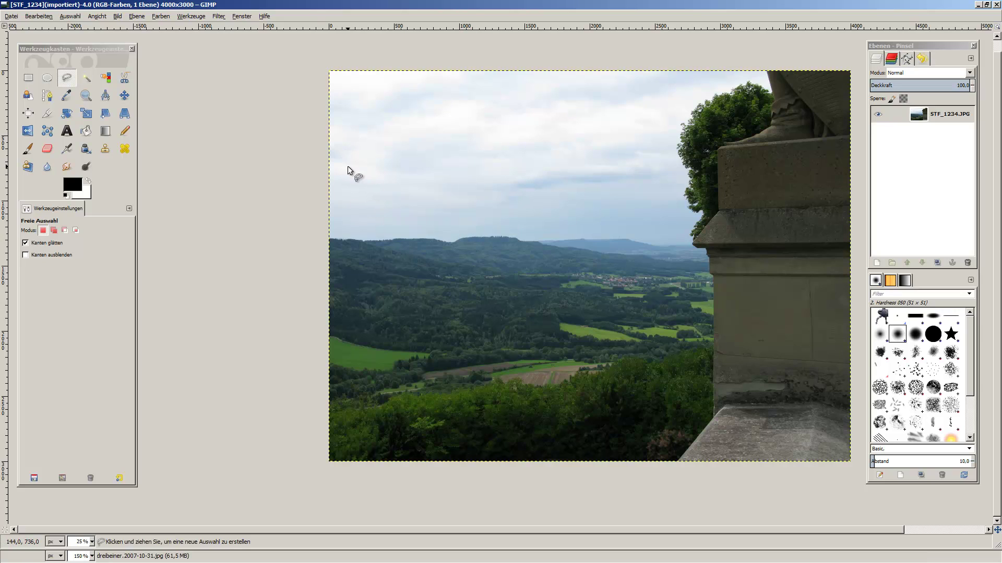
# Step: Paste the robot into STF_1234.JPG as a new layer and move it onto the valley fields
pyautogui.click(43, 20)
pyautogui.moveTo(97, 130)
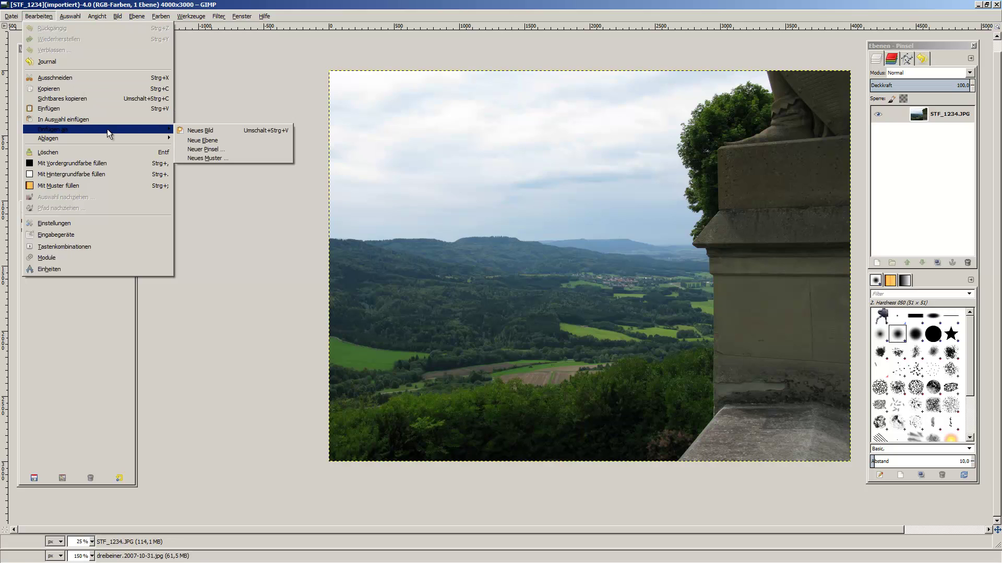
pyautogui.click(212, 142)
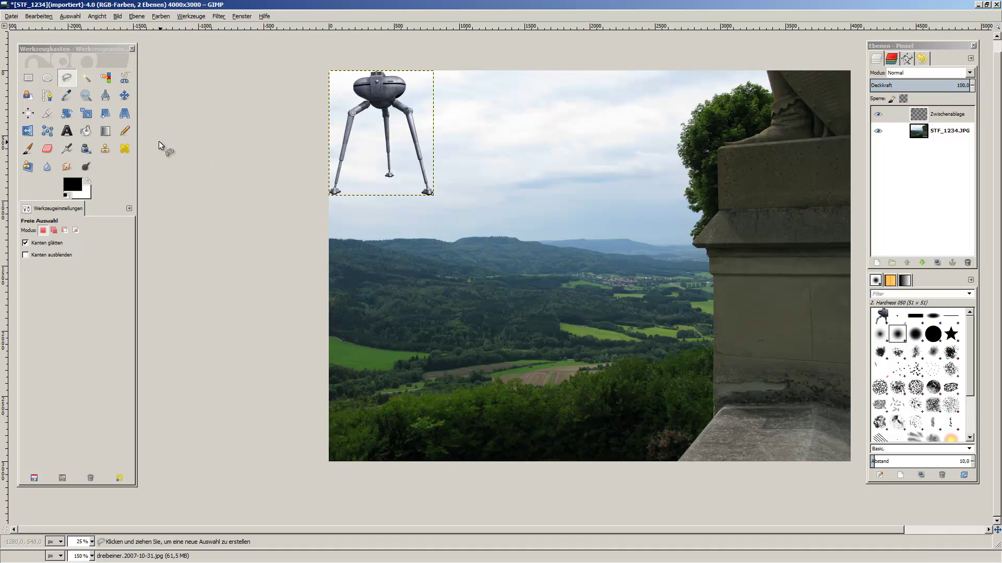
pyautogui.click(123, 100)
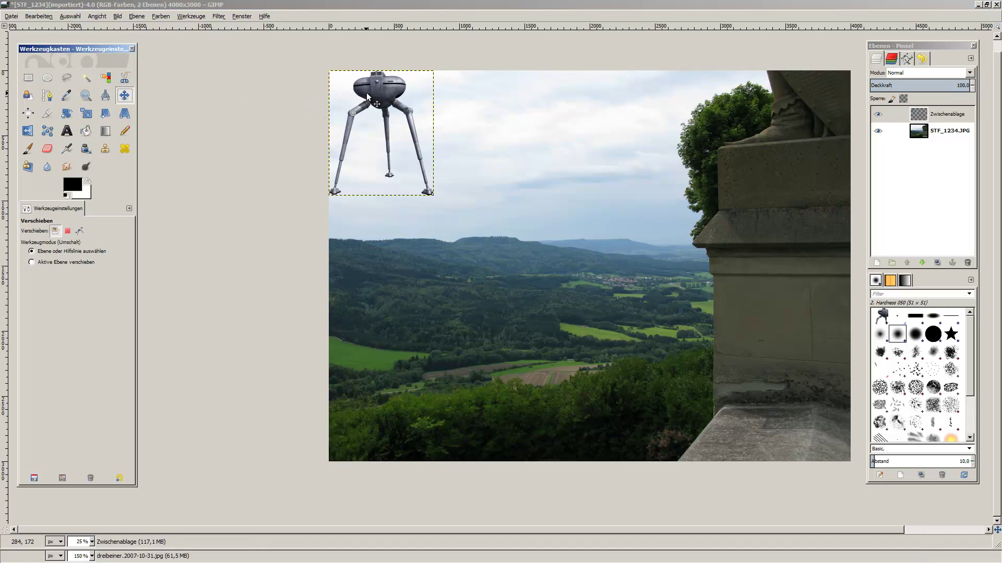
pyautogui.moveTo(383, 108)
pyautogui.mouseDown()
pyautogui.moveTo(519, 241)
pyautogui.moveTo(544, 252)
pyautogui.moveTo(524, 297)
pyautogui.mouseUp()
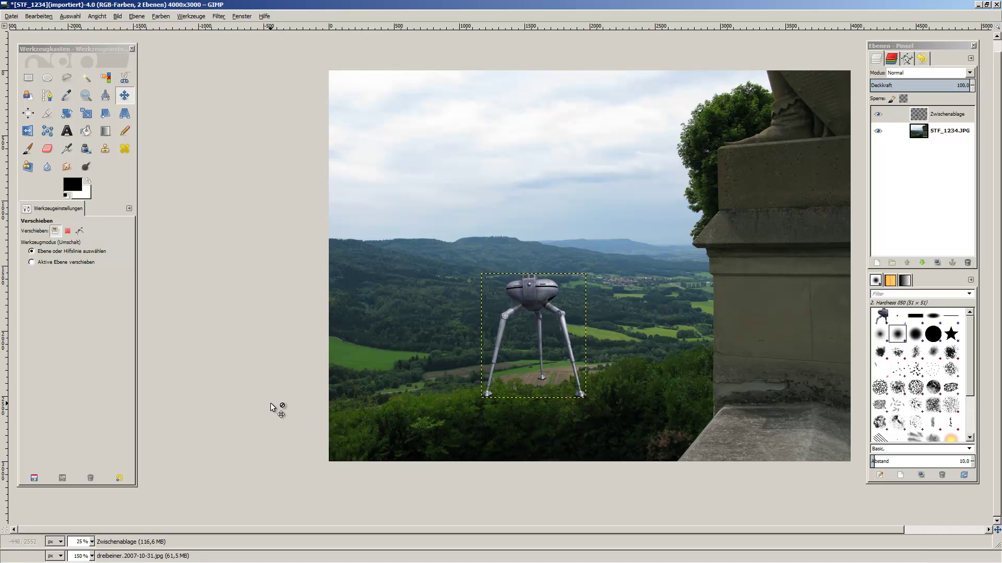
pyautogui.moveTo(535, 288); pyautogui.dragTo(555, 297)
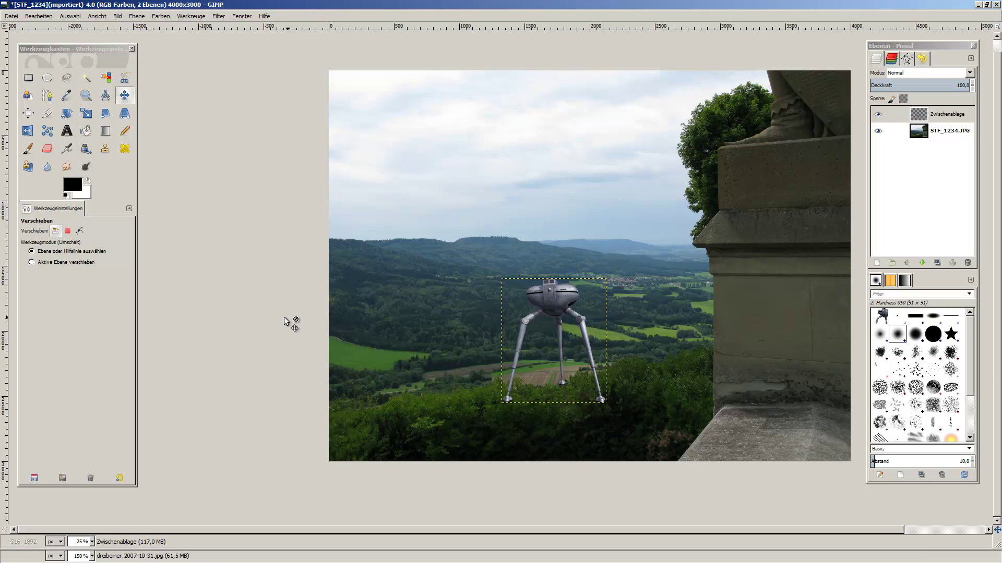
pyautogui.hotkey('shift', 'm')
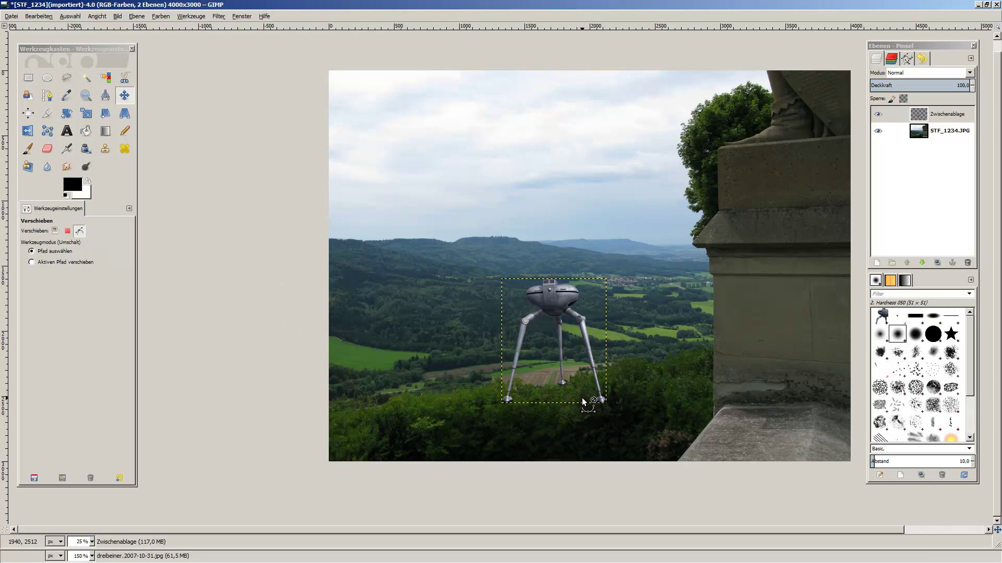
# Step: Zoom in and out around the tripod, then make the STF_1234.JPG layer active
pyautogui.keyDown('ctrl'); pyautogui.scroll(2, 582, 395); pyautogui.keyUp('ctrl')
pyautogui.keyDown('ctrl'); pyautogui.scroll(2, 581, 399); pyautogui.keyUp('ctrl')
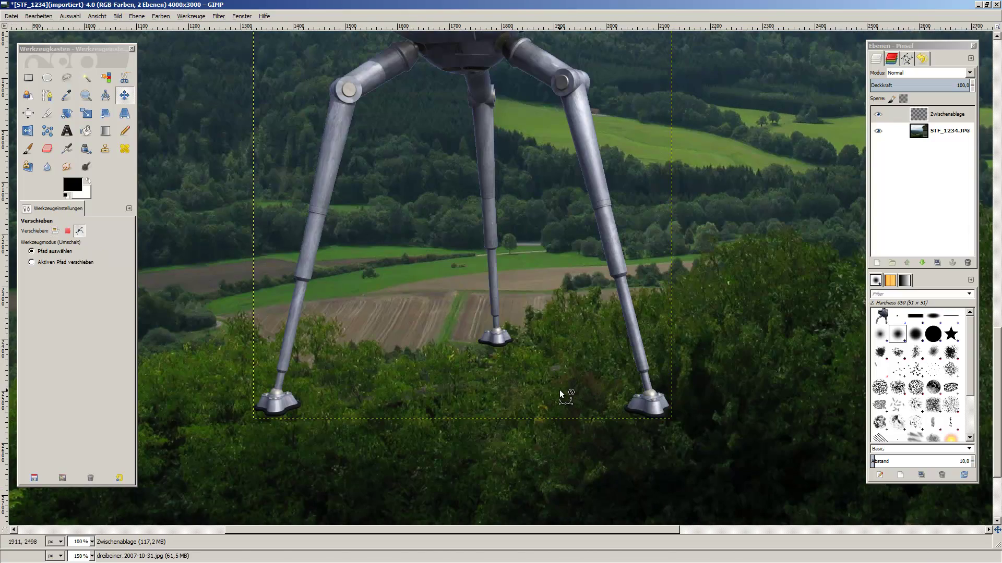
pyautogui.keyDown('ctrl'); pyautogui.scroll(-2, 559, 390); pyautogui.keyUp('ctrl')
pyautogui.hotkey('shift', 'm')
pyautogui.scroll(1, 525, 348)
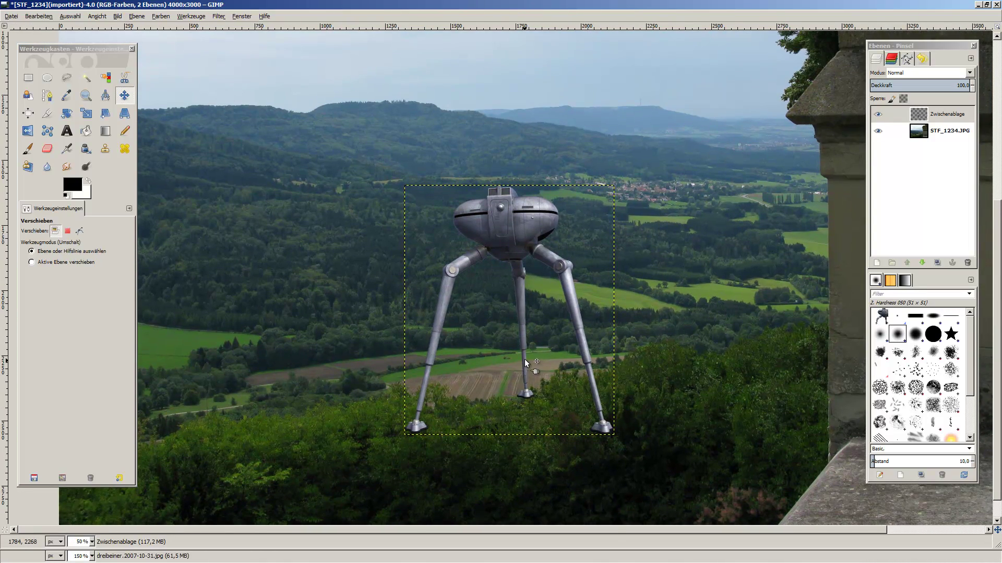
pyautogui.keyDown('ctrl'); pyautogui.scroll(-1, 524, 359); pyautogui.keyUp('ctrl')
pyautogui.hotkey('shift', 'm')
pyautogui.keyDown('ctrl'); pyautogui.scroll(1, 455, 343); pyautogui.keyUp('ctrl')
pyautogui.hotkey('shift', 'm')
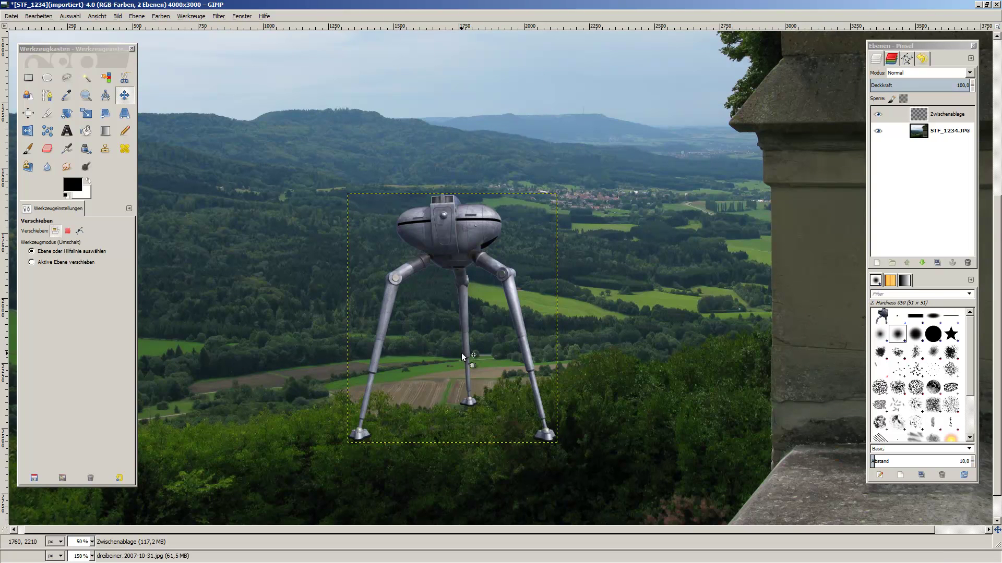
pyautogui.click(944, 131)
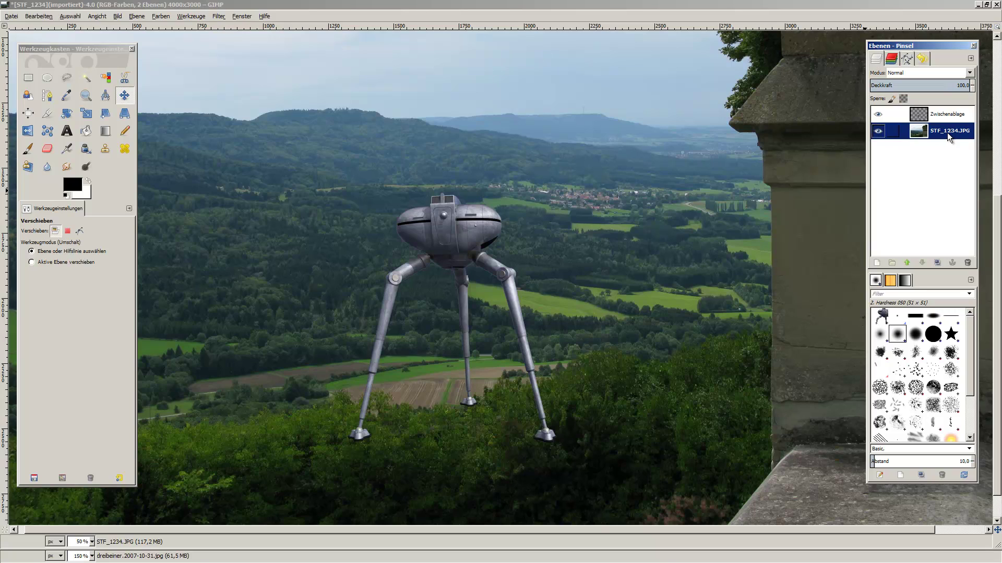
# Step: Rename the photo layer to Hintergrundbild
pyautogui.doubleClick(947, 132)
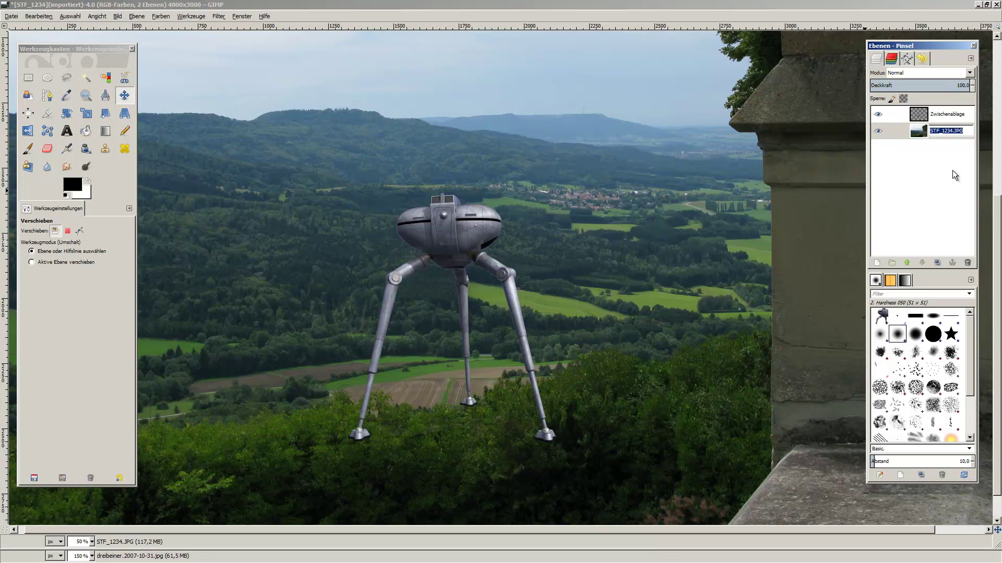
pyautogui.write('Hintergrund')
pyautogui.write('bild')
pyautogui.press('Return')
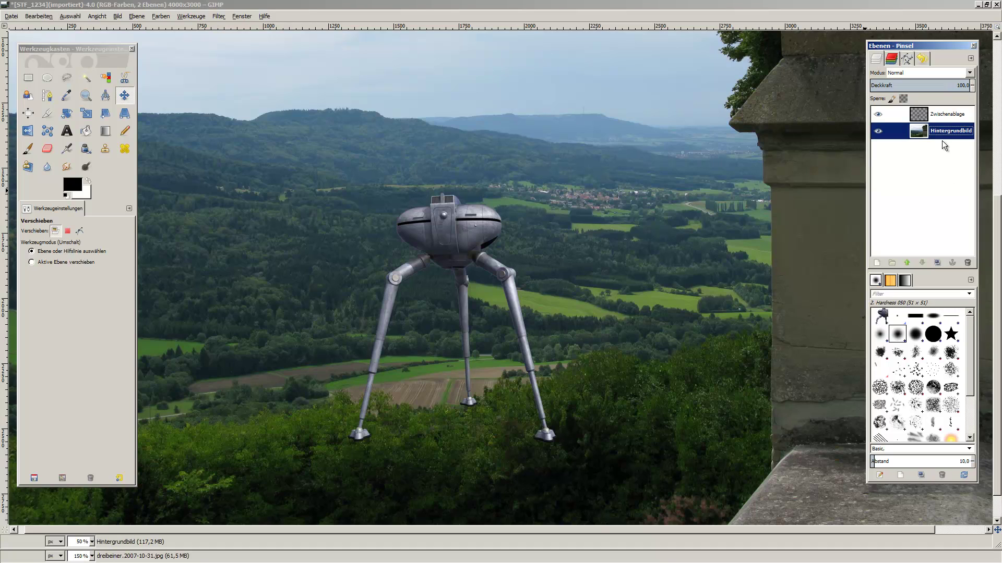
pyautogui.click(938, 116)
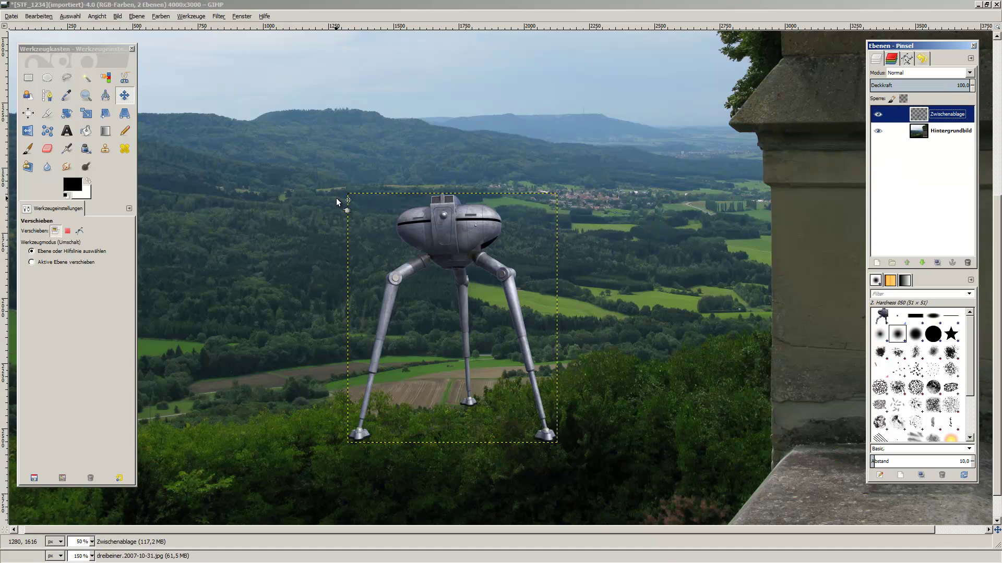
# Step: Rename the pasted Zwischenablage layer to Dreibeiner
pyautogui.click(954, 133)
pyautogui.doubleClick(947, 114)
pyautogui.write('Dreibeiner')
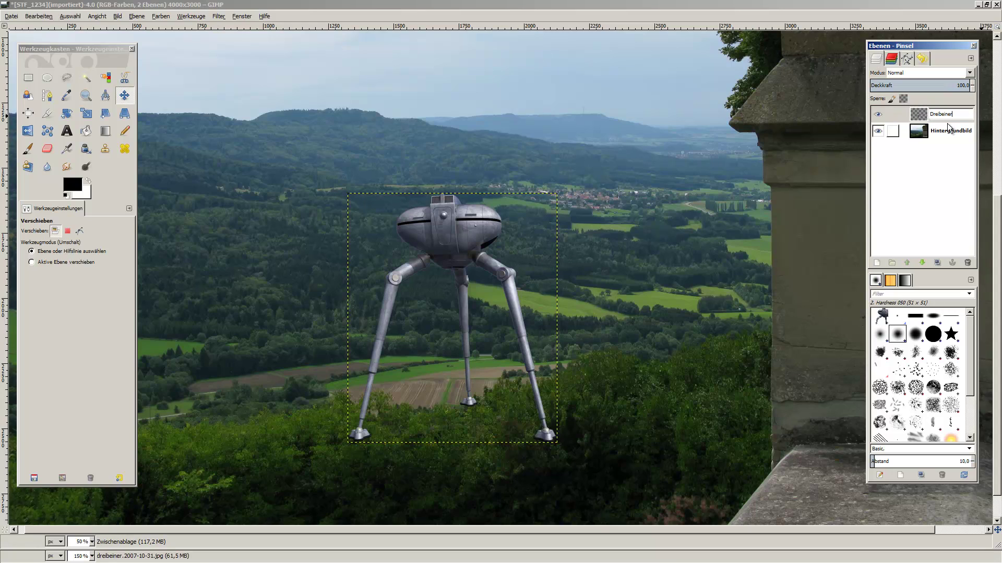
pyautogui.press('Return')
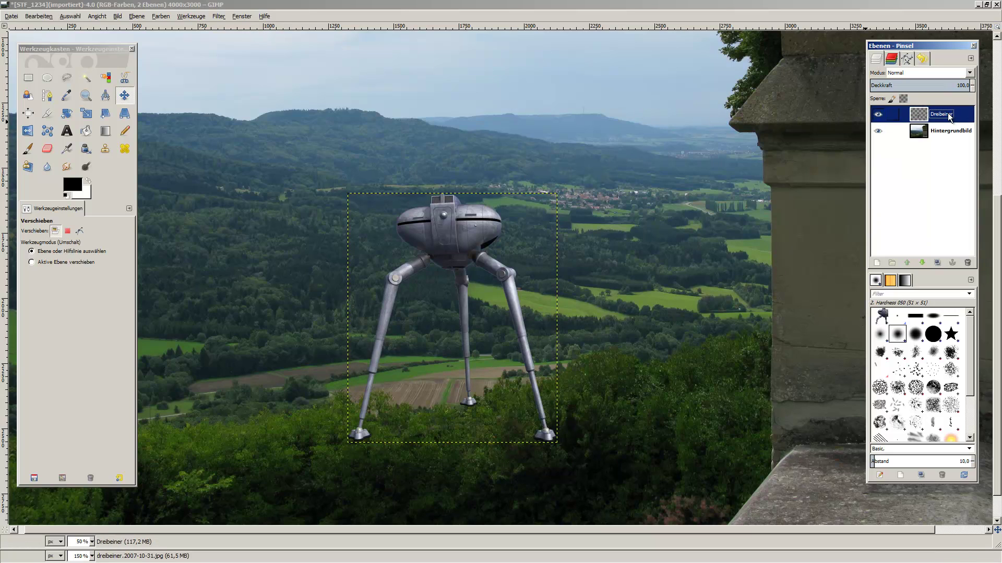
pyautogui.click(189, 17)
# Step: Flip the robot layer horizontally and then vertically
pyautogui.click(188, 17)
pyautogui.click(137, 17)
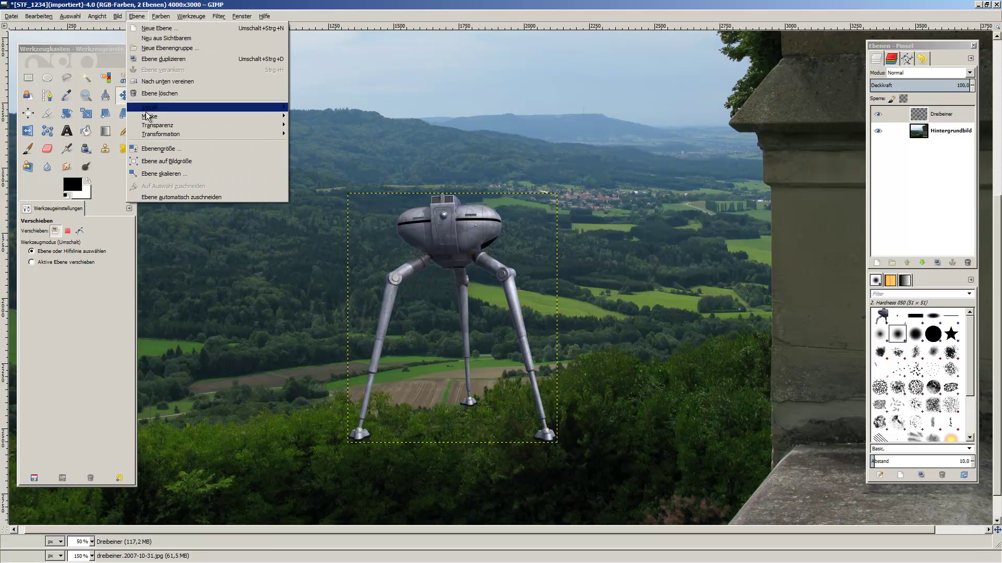
pyautogui.moveTo(161, 134)
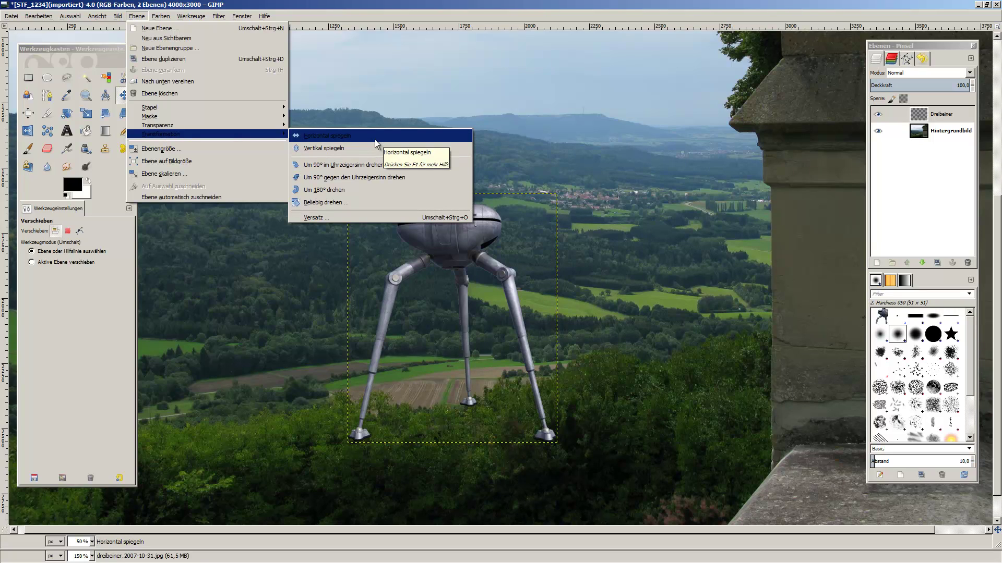
pyautogui.click(375, 139)
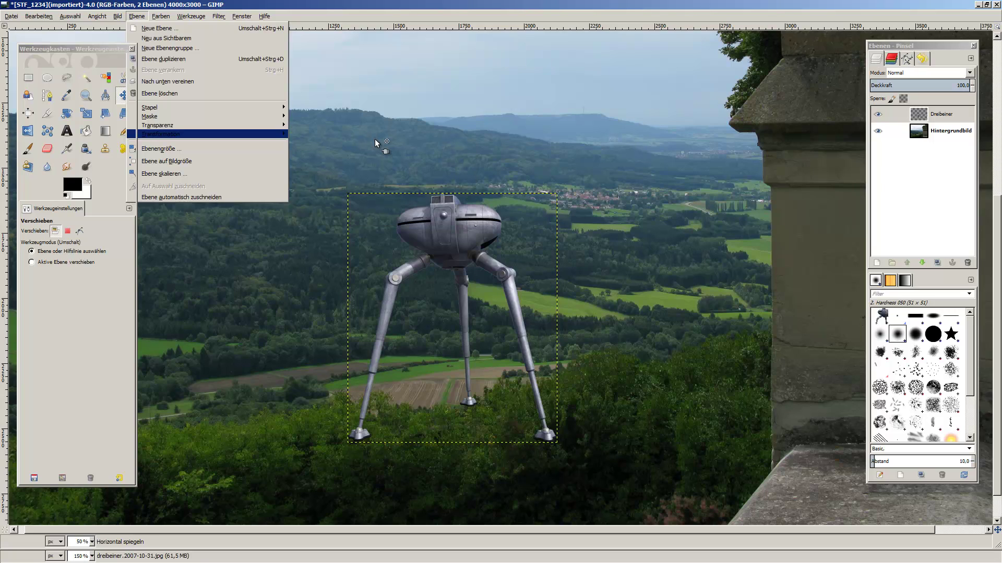
pyautogui.click(138, 19)
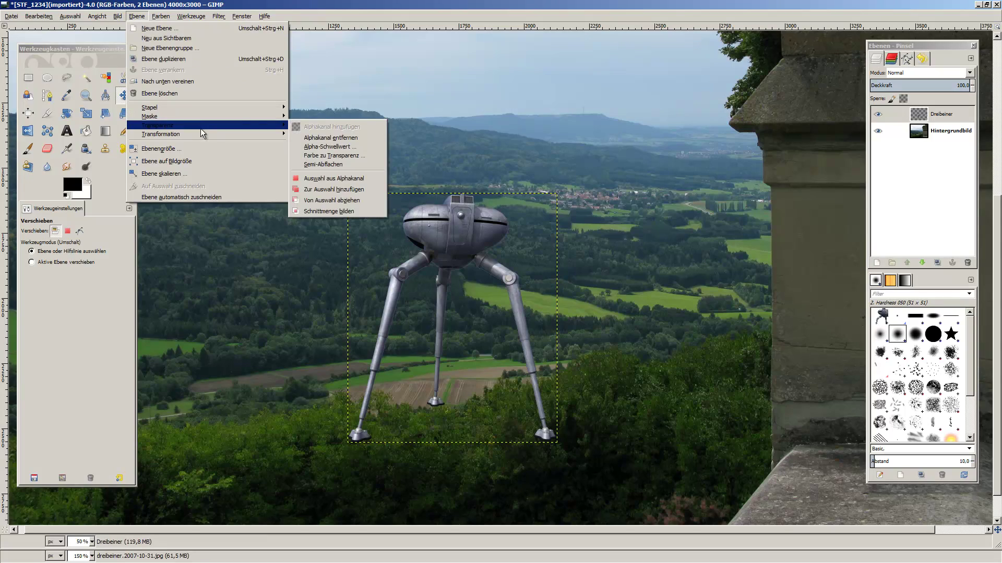
pyautogui.click(367, 148)
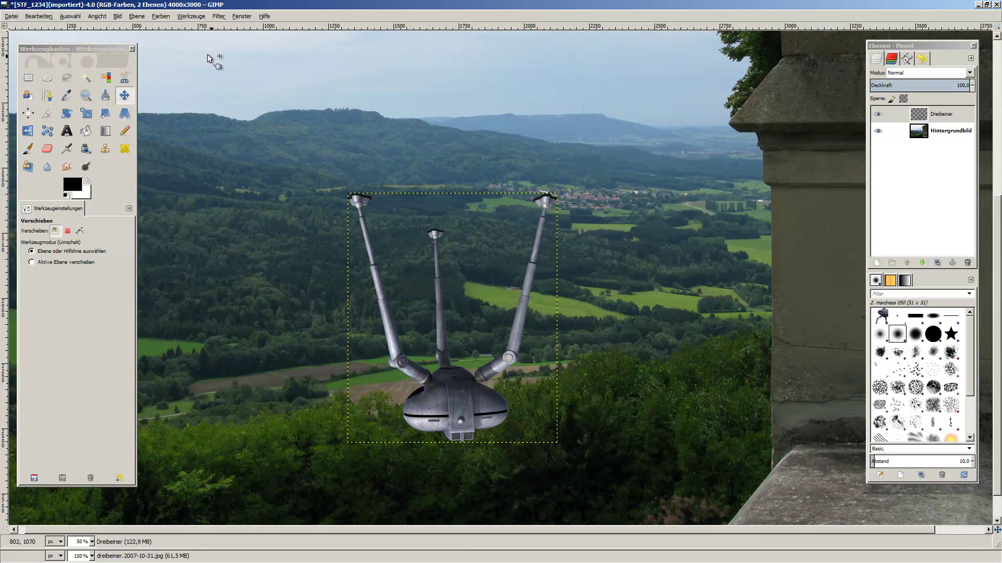
# Step: Undo the vertical flip and show the Undo History panel
pyautogui.click(137, 19)
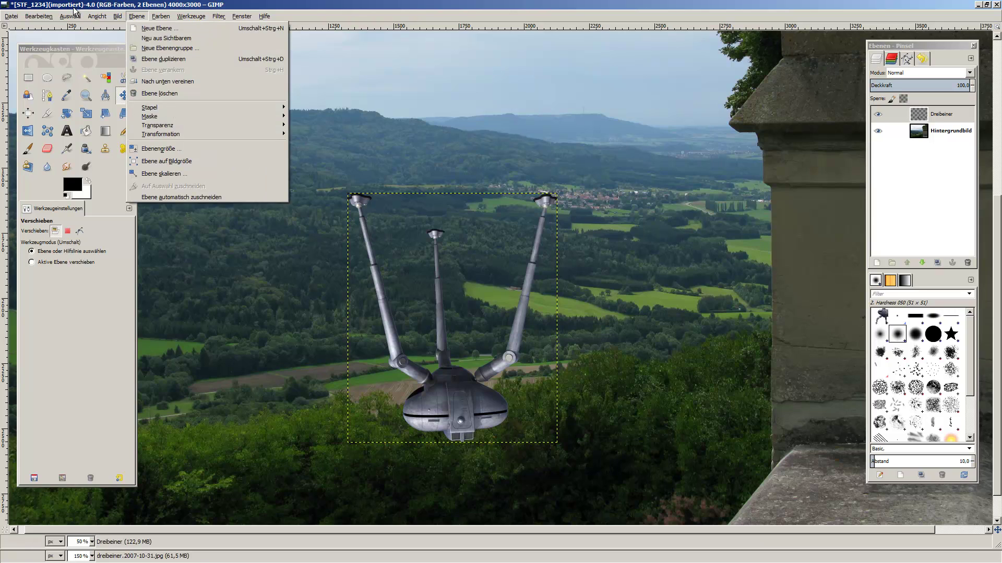
pyautogui.click(132, 8)
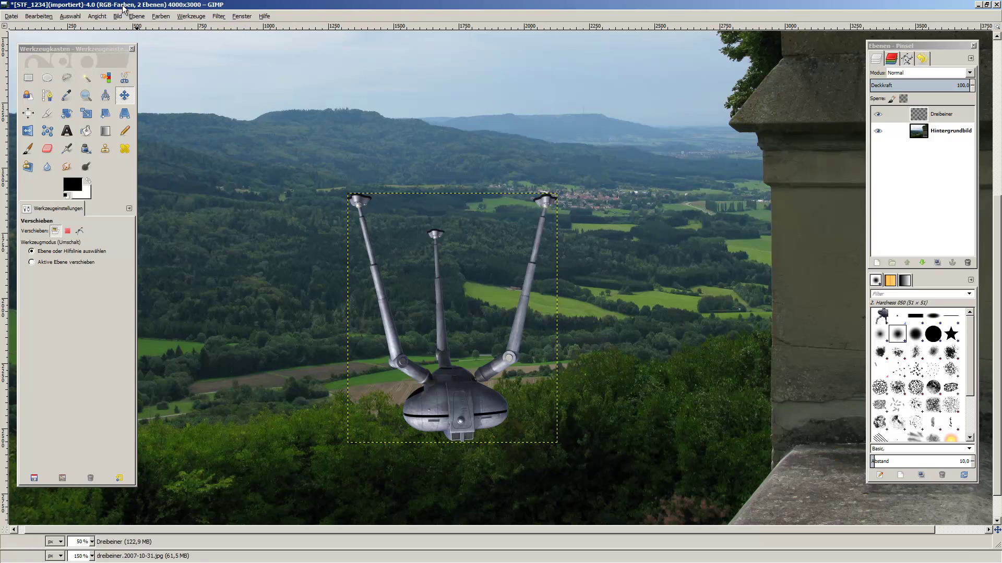
pyautogui.hotkey('ctrl', 'z')
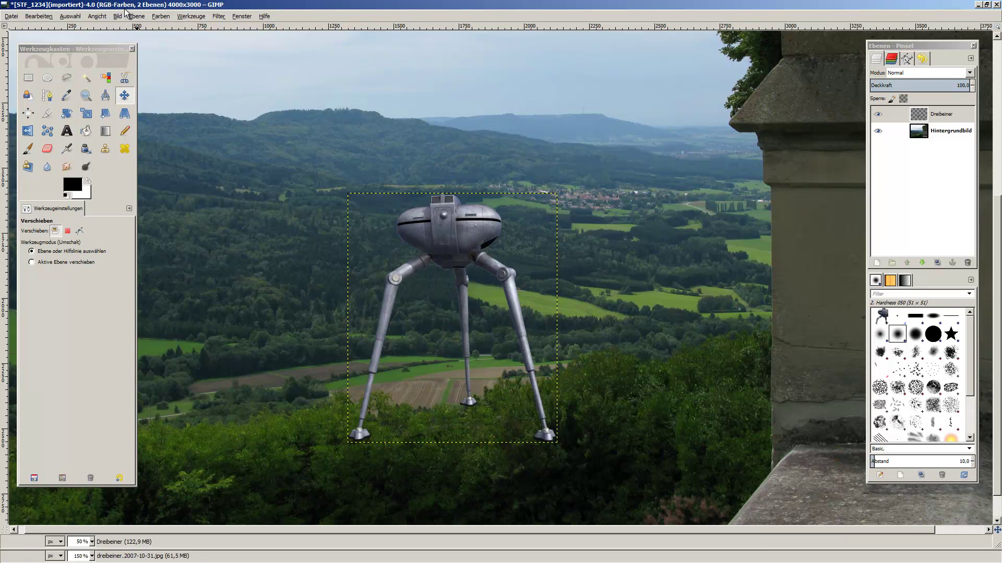
pyautogui.click(922, 59)
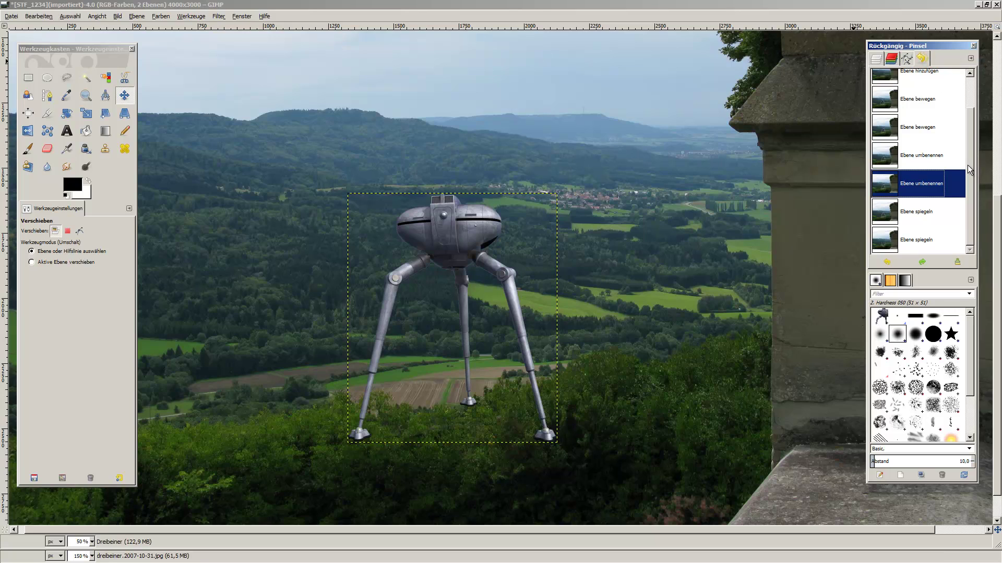
pyautogui.moveTo(967, 165)
pyautogui.mouseDown()
pyautogui.moveTo(970, 119)
pyautogui.moveTo(971, 173)
pyautogui.mouseUp()
pyautogui.click(49, 17)
pyautogui.click(161, 5)
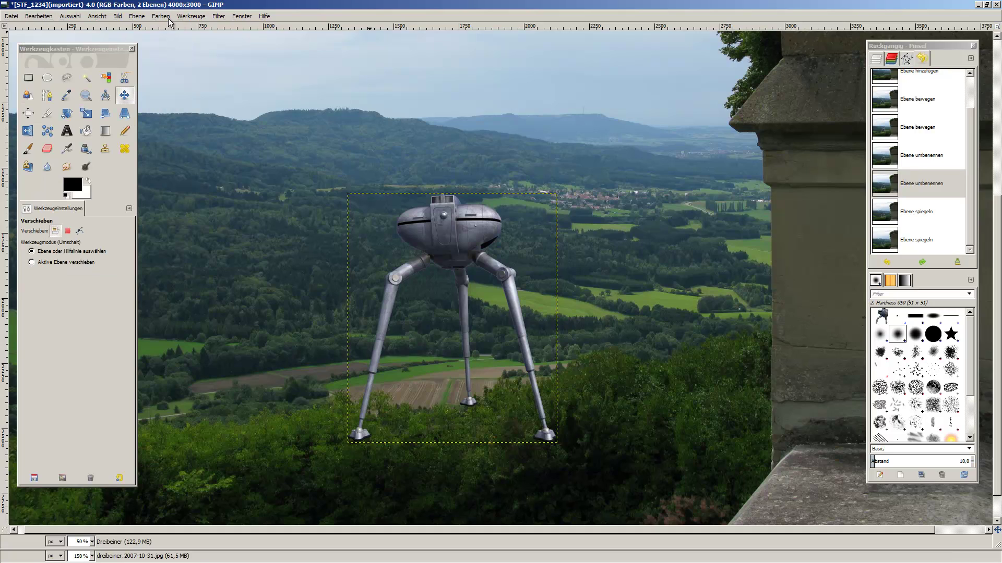
# Step: Apply Farben > Automatisch > Abgleichen to brighten the Dreibeiner layer
pyautogui.click(166, 21)
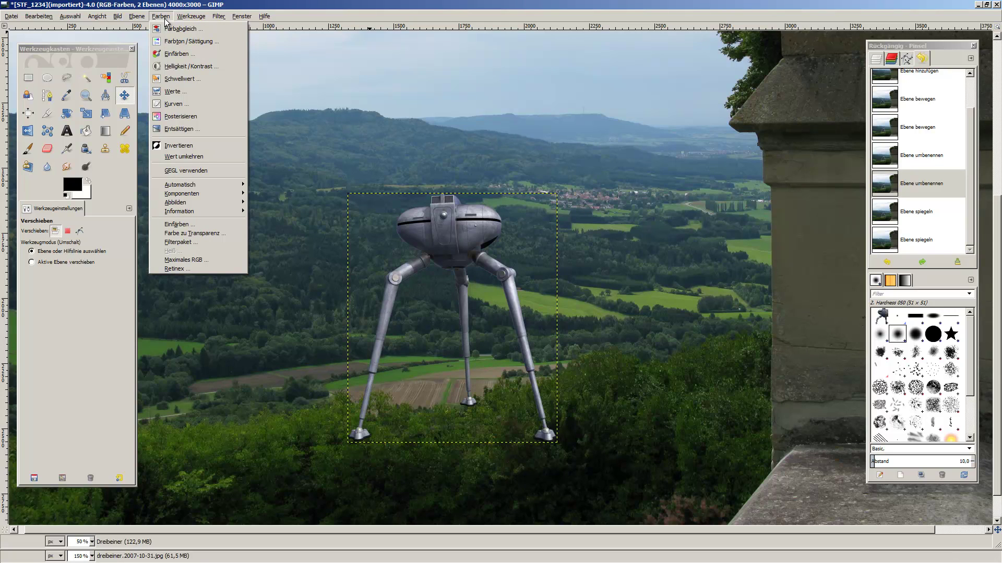
pyautogui.moveTo(195, 184)
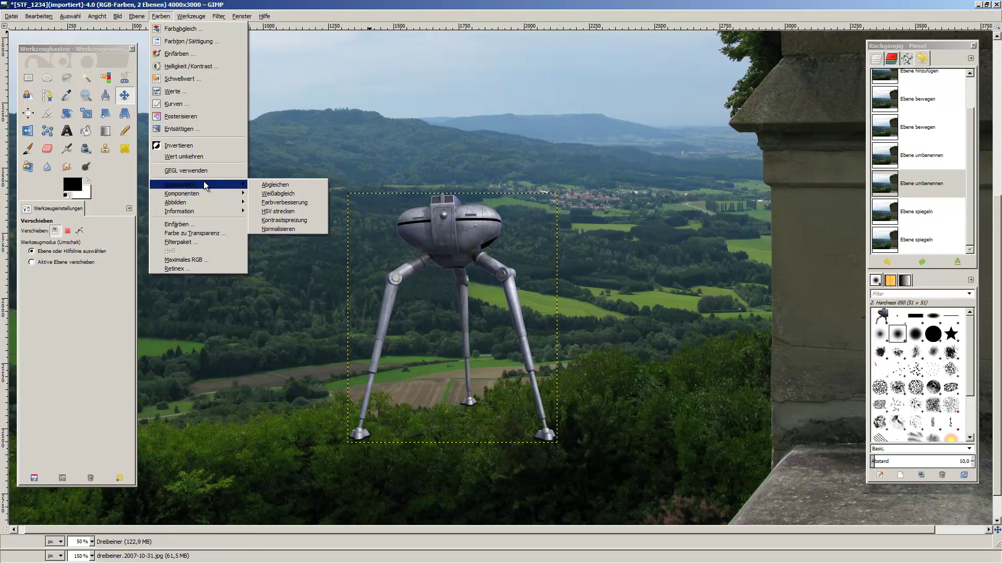
pyautogui.click(283, 187)
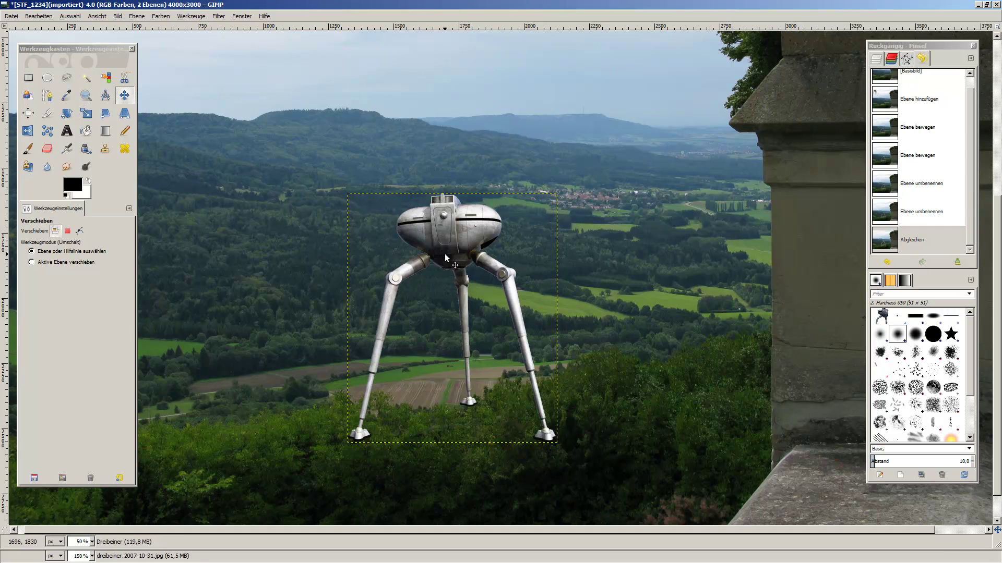
# Step: Zoom to 200% on the robot and undo the Abgleichen equalization
pyautogui.press('1')
pyautogui.press('2')
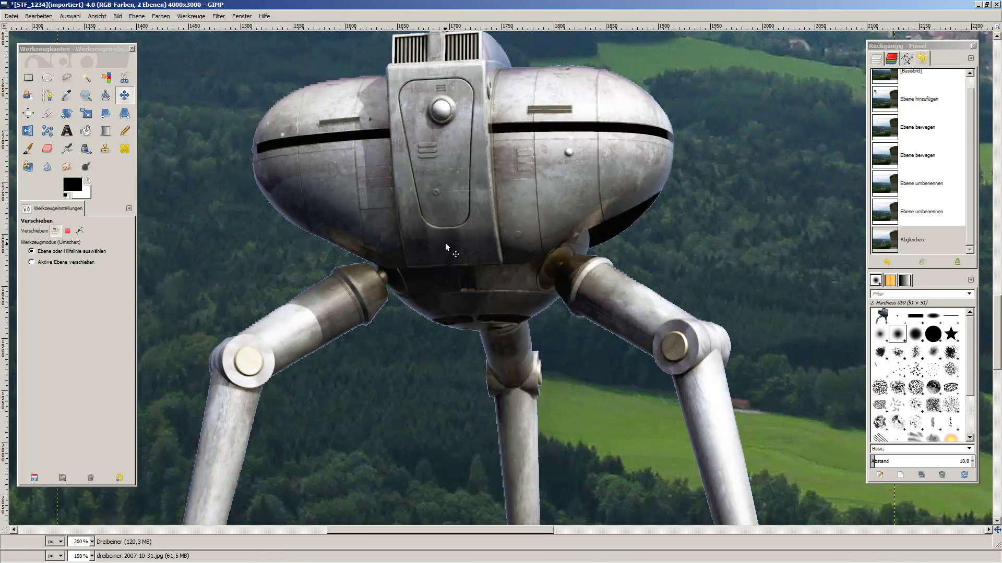
pyautogui.scroll(-1, 445, 246)
pyautogui.scroll(-2, 445, 246)
pyautogui.scroll(-1, 446, 246)
pyautogui.scroll(-2, 446, 246)
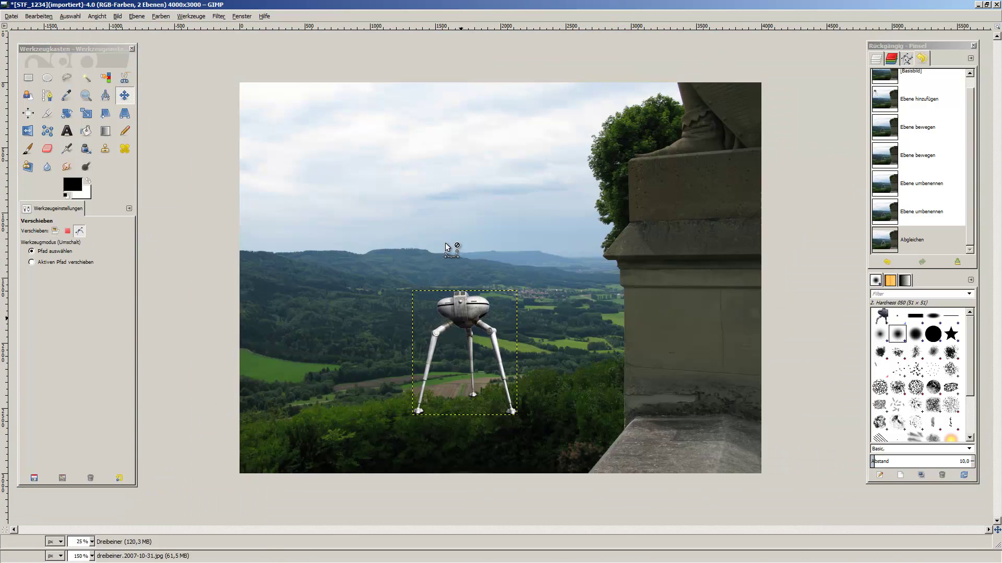
pyautogui.press('ctrl')
pyautogui.hotkey('ctrl', 'z')
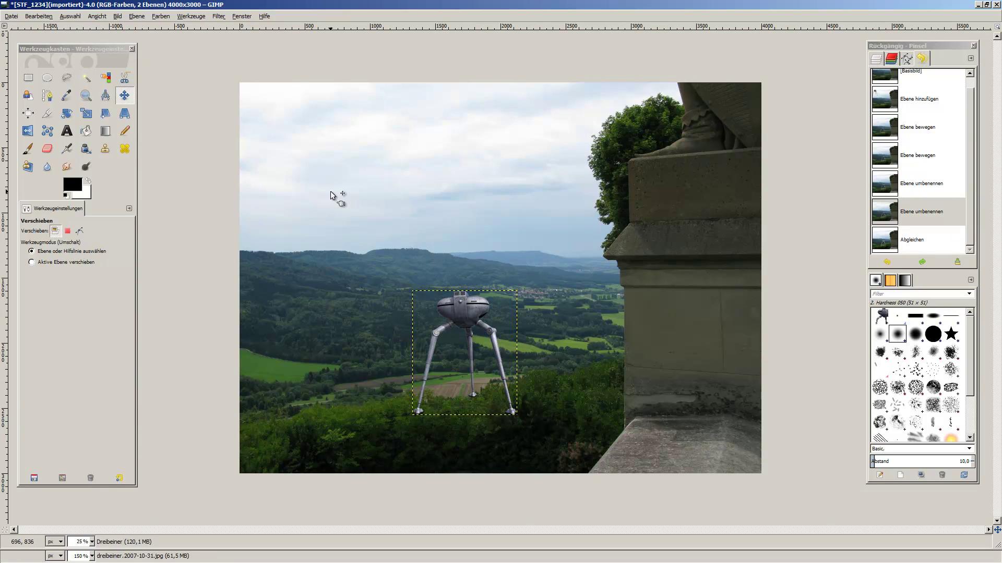
# Step: Show the Layers list again and bring the robot's left foot into view
pyautogui.scroll(1, 398, 272)
pyautogui.scroll(1, 401, 274)
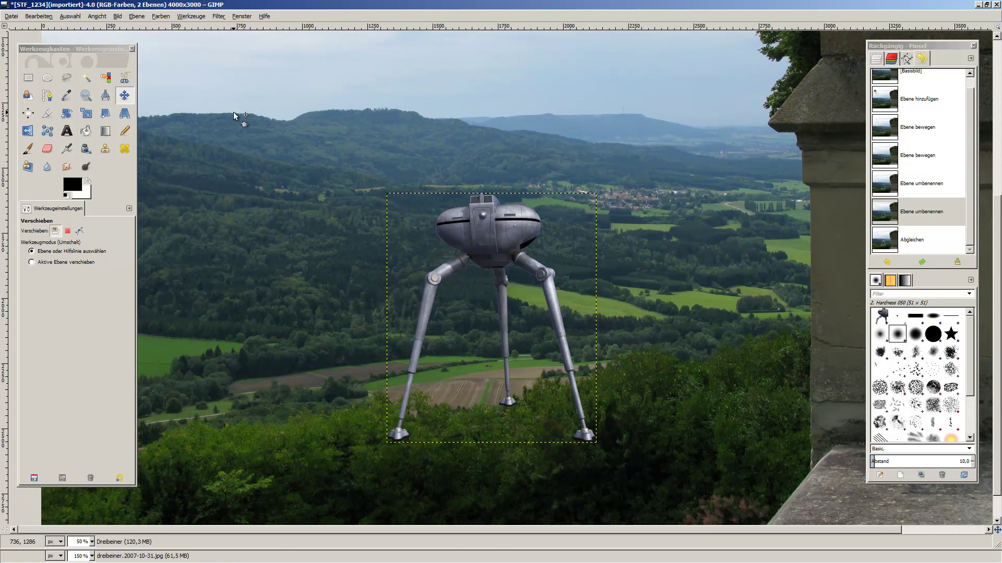
pyautogui.scroll(1, 502, 408)
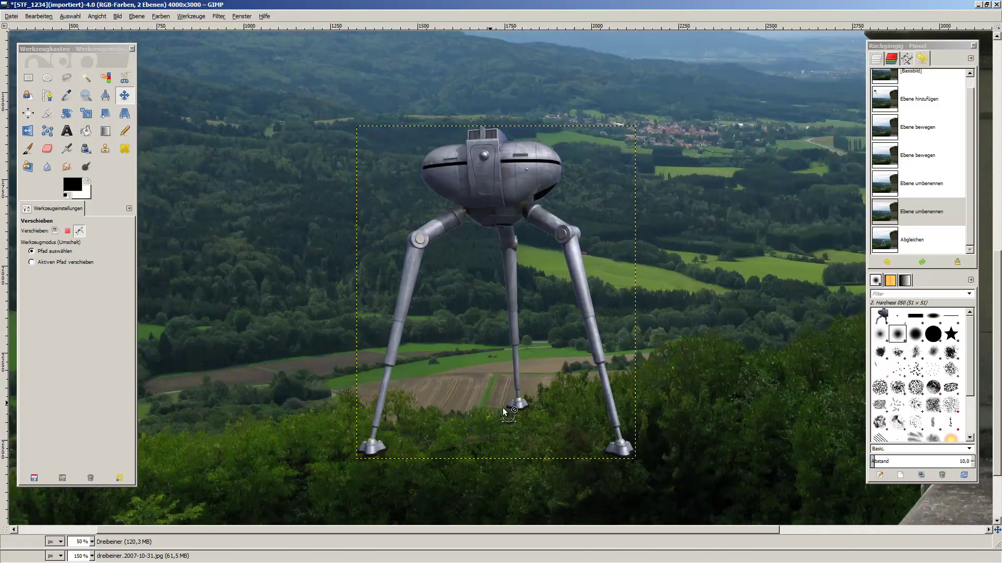
pyautogui.scroll(1, 527, 423)
pyautogui.scroll(-1, 546, 433)
pyautogui.scroll(1, 546, 434)
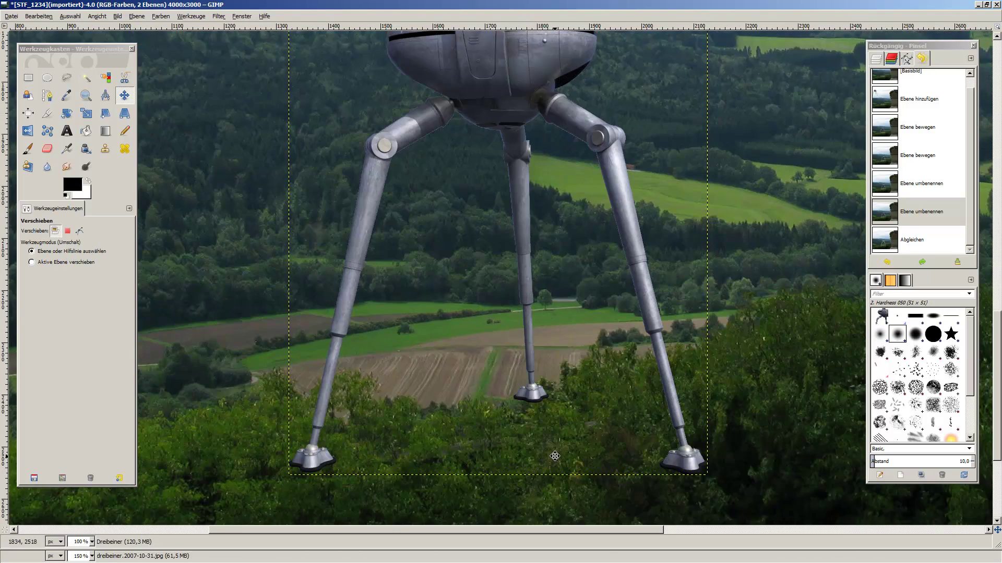
pyautogui.scroll(-3, 553, 359)
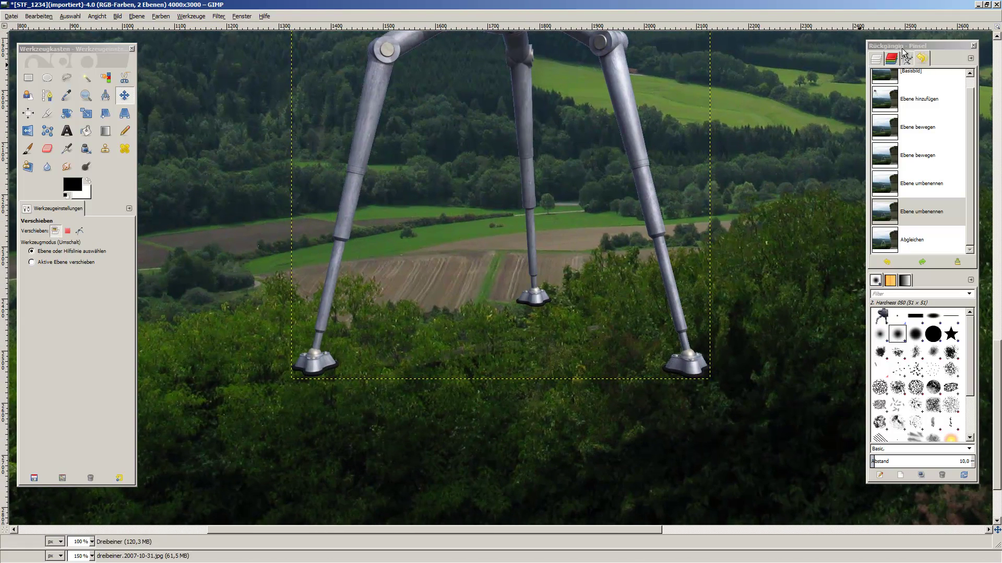
pyautogui.click(872, 60)
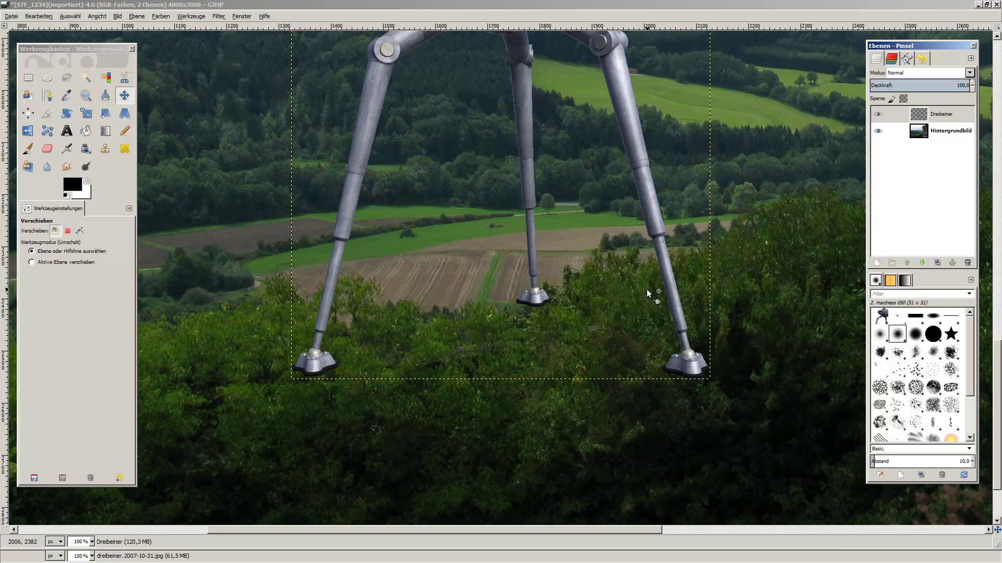
pyautogui.scroll(3, 245, 318)
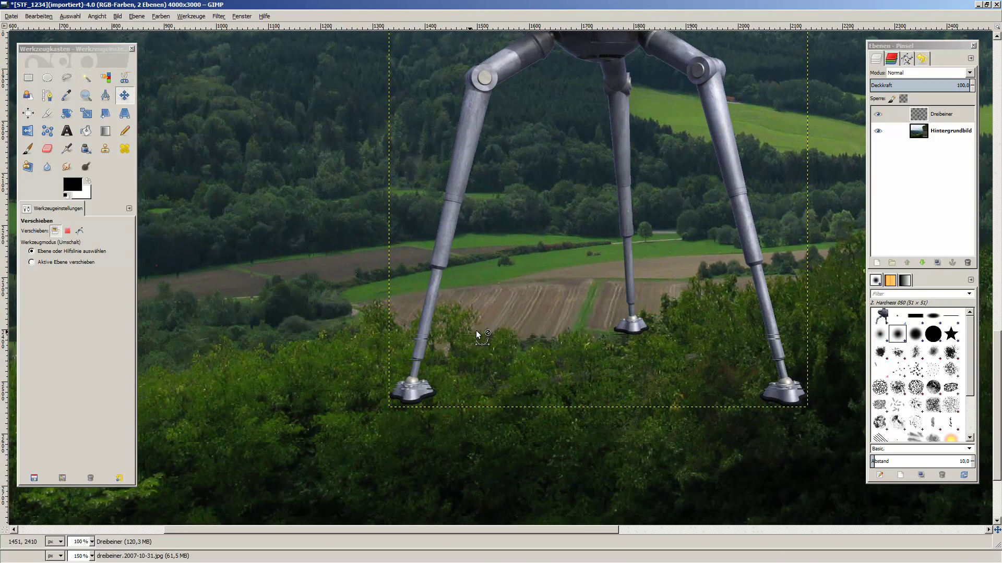
pyautogui.moveTo(353, 433); pyautogui.dragTo(502, 324)
pyautogui.scroll(1, 431, 381)
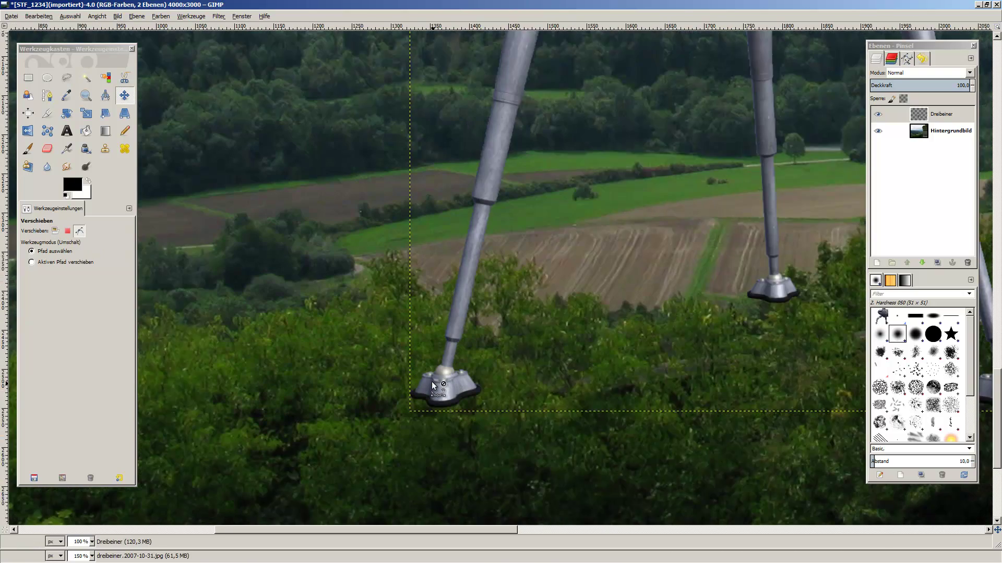
pyautogui.scroll(1, 431, 380)
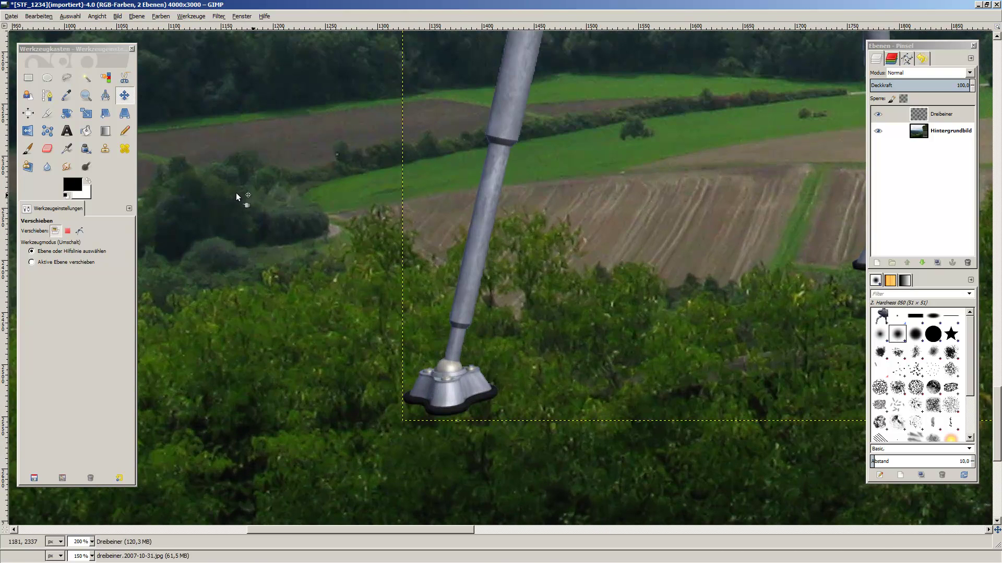
# Step: Test-erase part of the robot's foot with the Eraser, then undo the strokes
pyautogui.click(51, 151)
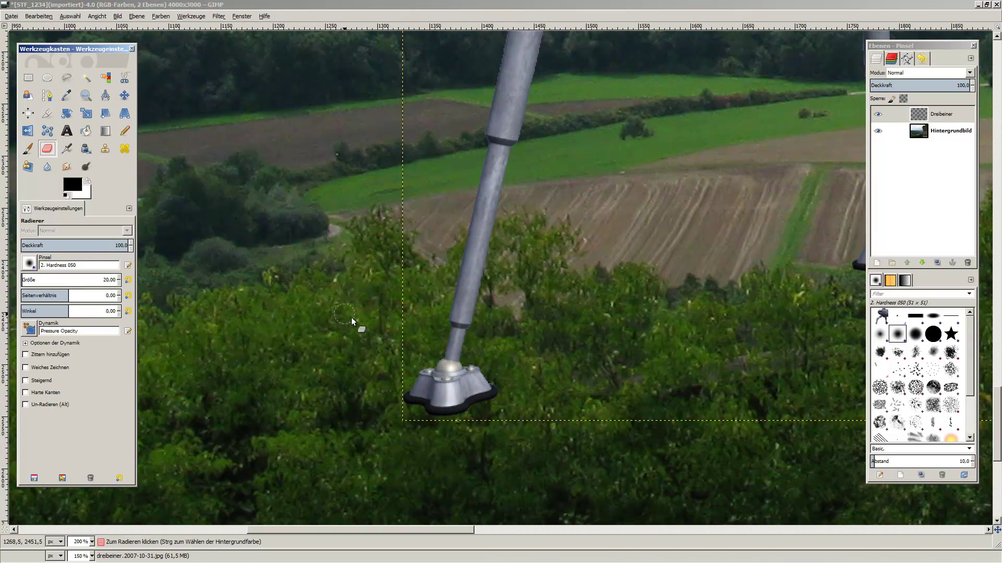
pyautogui.moveTo(409, 395)
pyautogui.mouseDown()
pyautogui.moveTo(447, 406)
pyautogui.moveTo(402, 415)
pyautogui.moveTo(453, 406)
pyautogui.mouseUp()
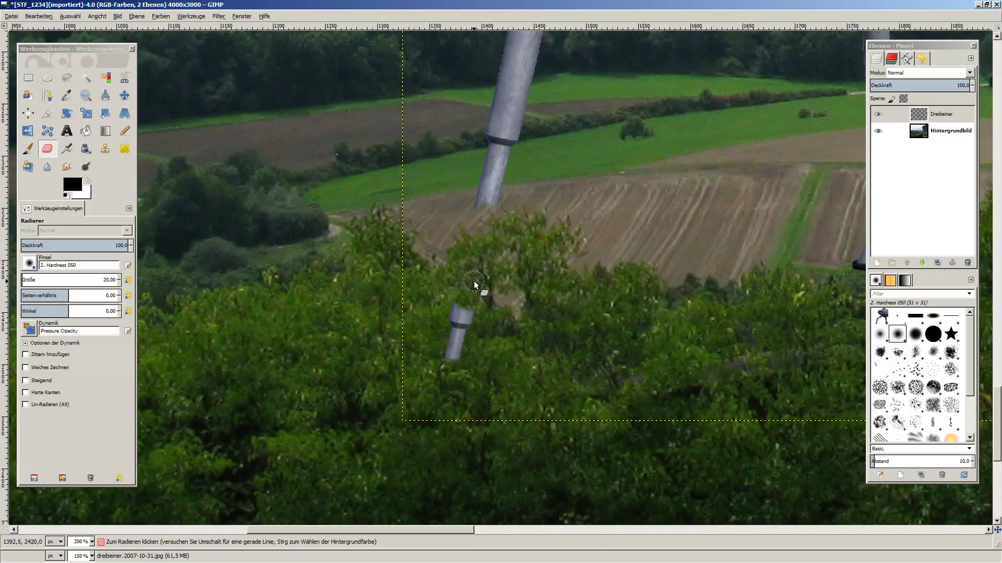
pyautogui.hotkey('ctrl', 'z')
pyautogui.hotkey('ctrl', 'z')
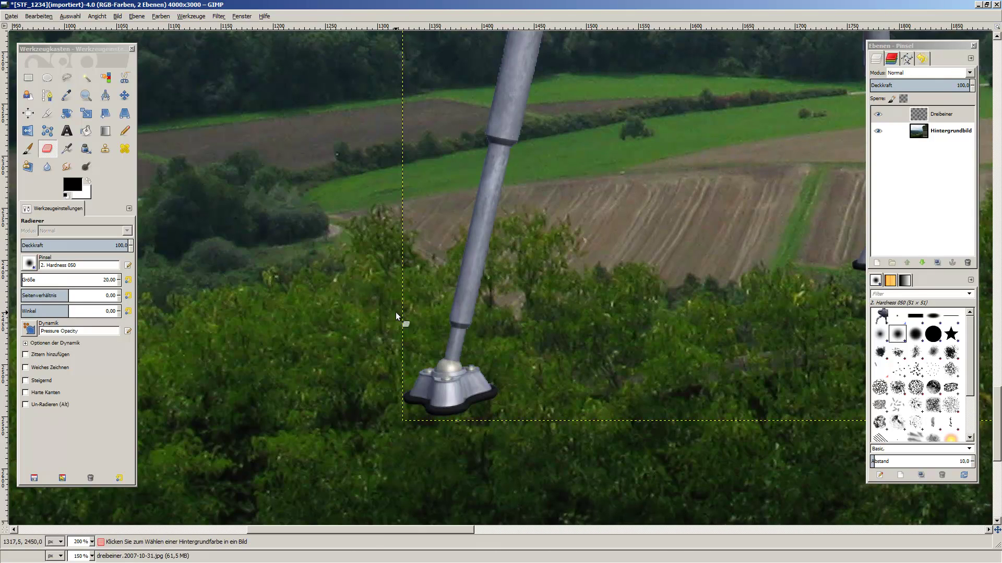
# Step: Copy a rectangle of the Hintergrundbild background around the robot's left foot
pyautogui.click(963, 132)
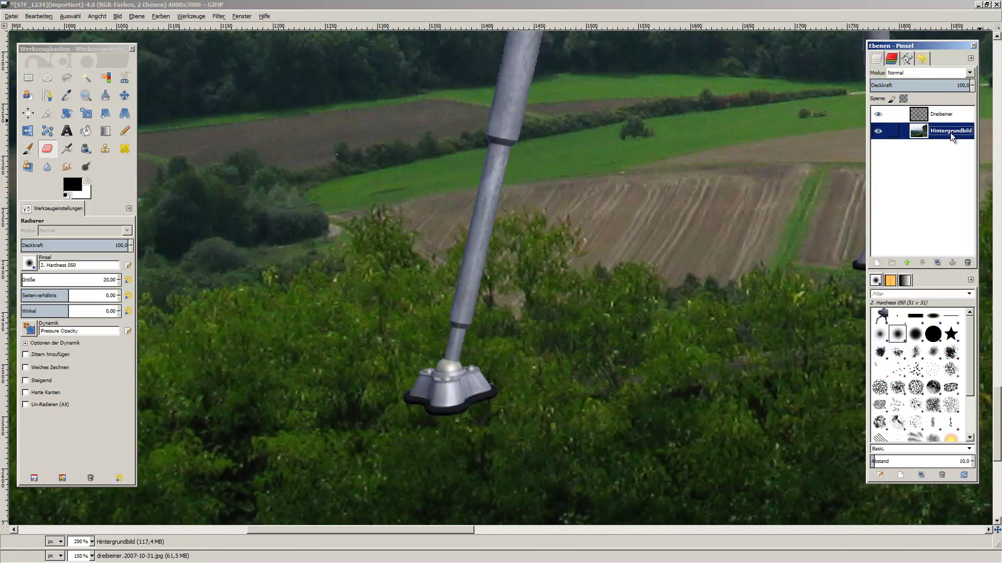
pyautogui.click(31, 78)
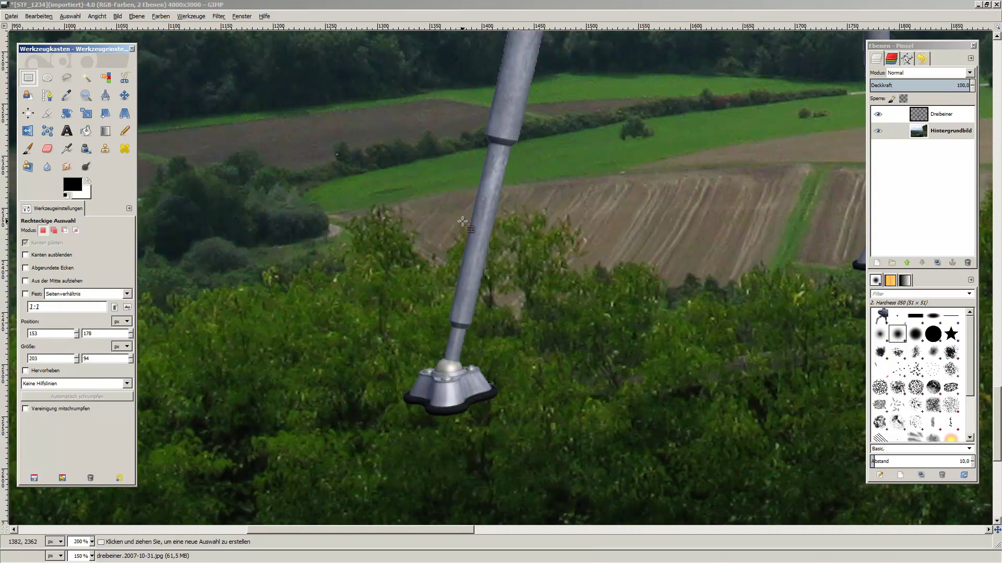
pyautogui.moveTo(548, 198); pyautogui.dragTo(354, 431)
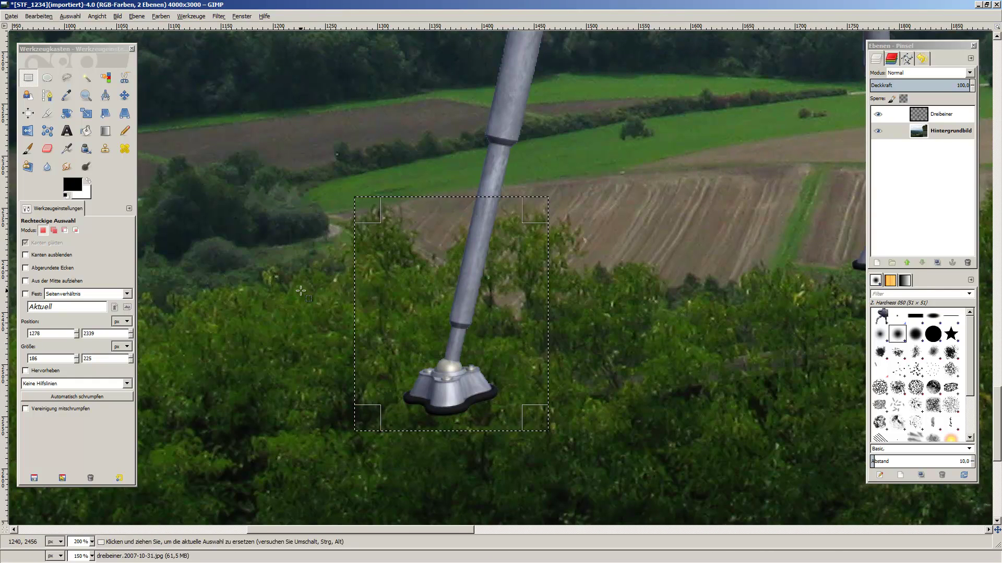
pyautogui.click(38, 16)
pyautogui.click(91, 88)
# Step: Paste the copied patch as a new 186×225 image, then bring its window to the front and maximize it
pyautogui.click(39, 16)
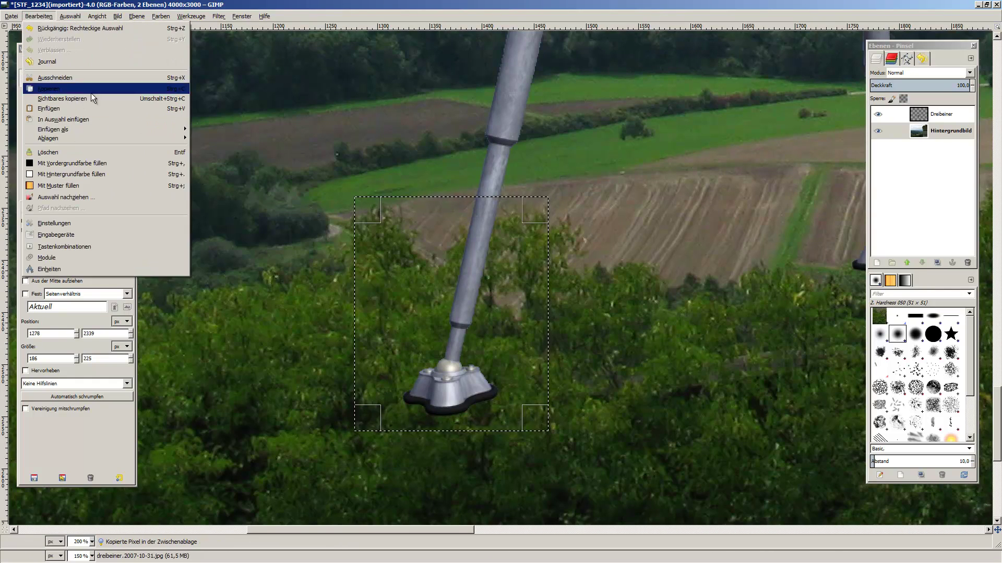
pyautogui.moveTo(78, 129)
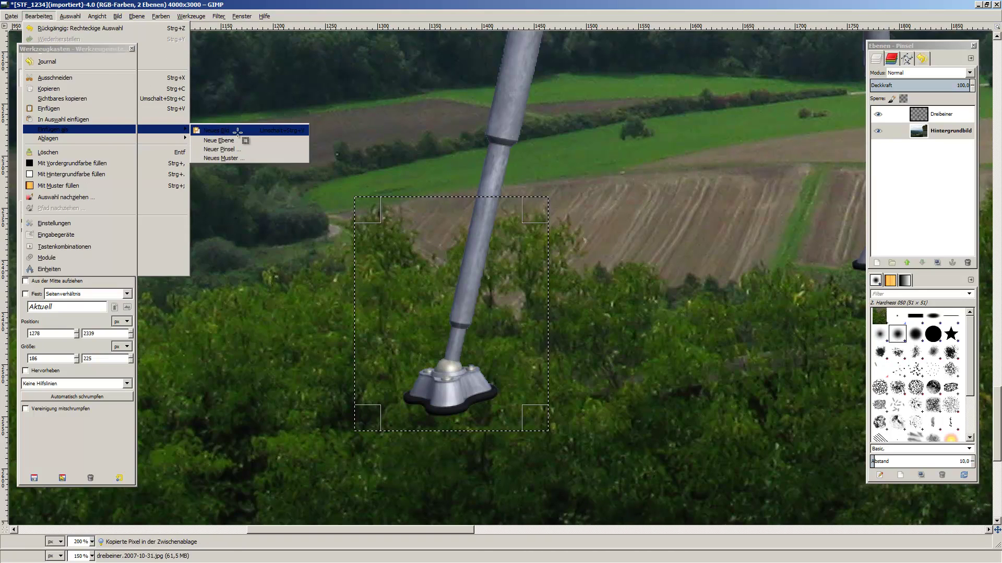
pyautogui.click(237, 131)
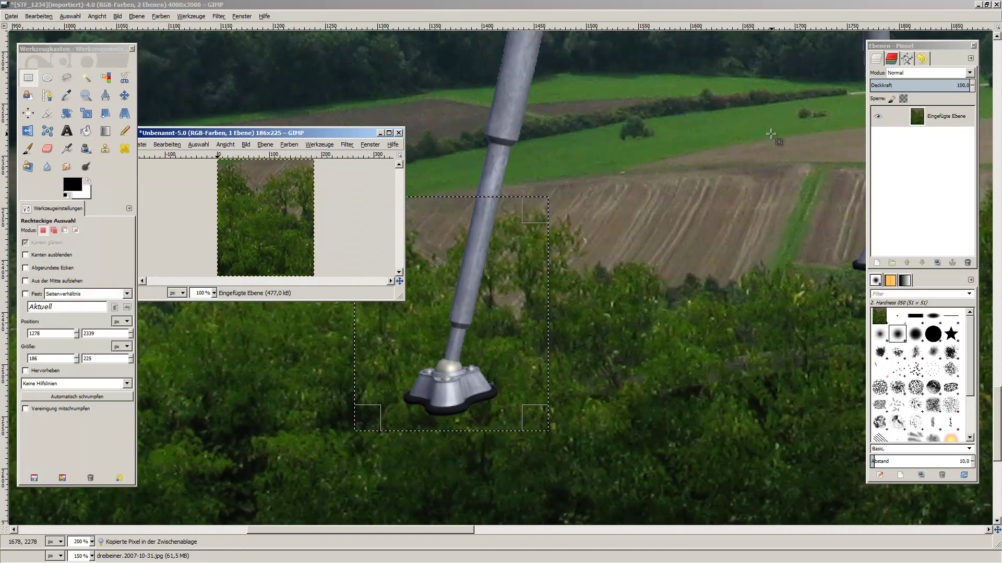
pyautogui.click(417, 144)
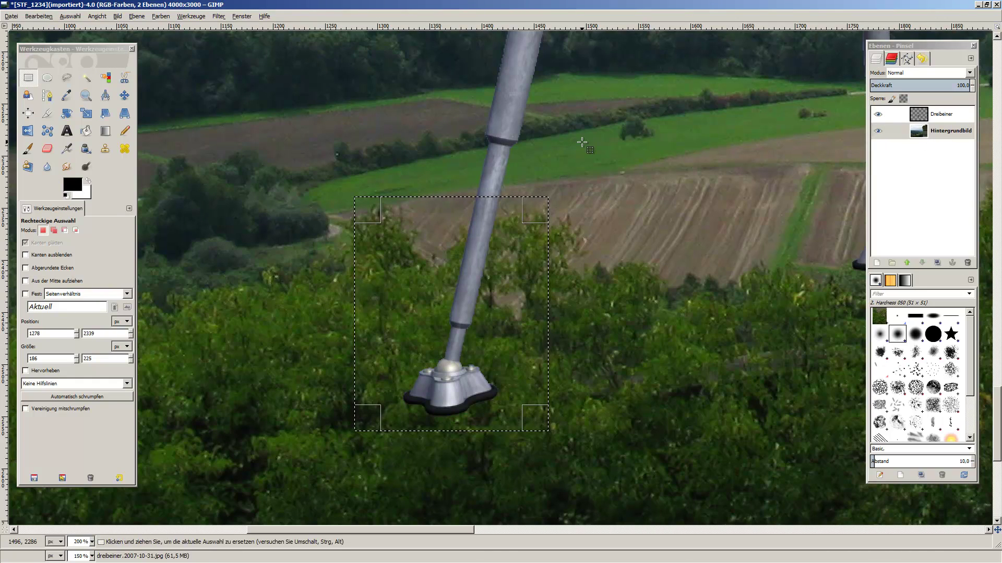
pyautogui.hotkey('alt', 'Tab')
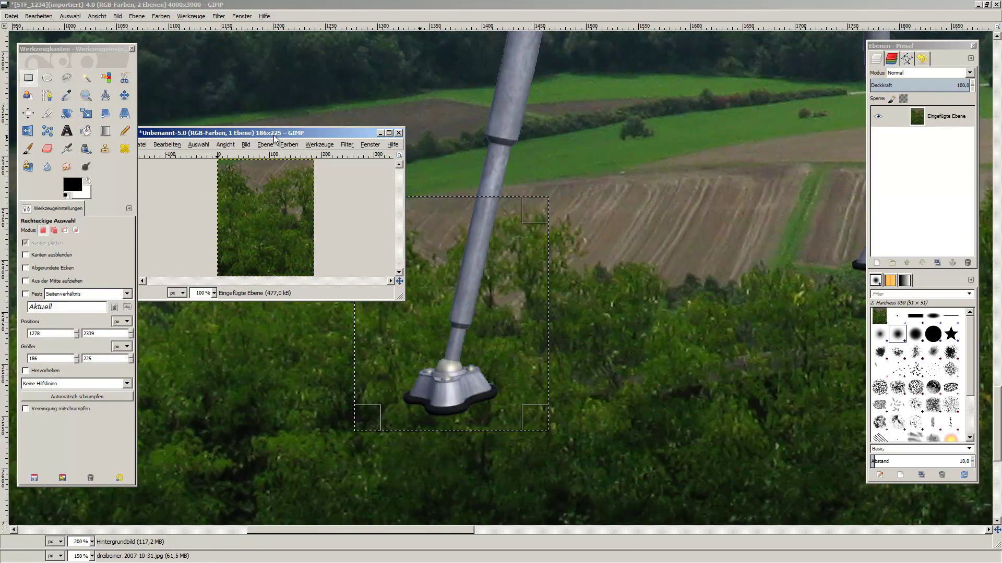
pyautogui.doubleClick(275, 138)
# Step: Zoom in on the tree patch and fuzzy-select the top brown field with wider tolerance
pyautogui.keyDown('ctrl'); pyautogui.scroll(3, 521, 318); pyautogui.keyUp('ctrl')
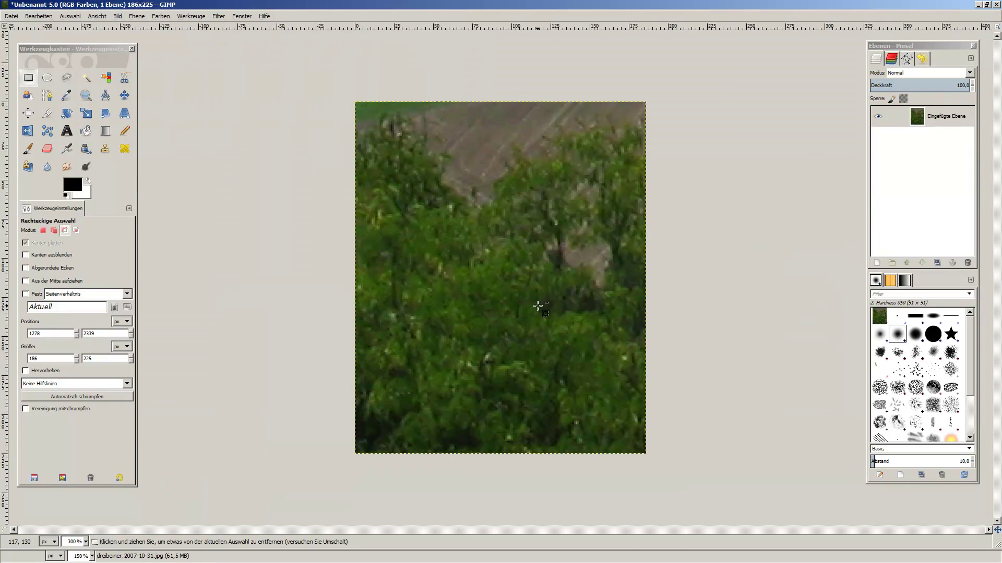
pyautogui.keyDown('ctrl'); pyautogui.scroll(1, 537, 305); pyautogui.keyUp('ctrl')
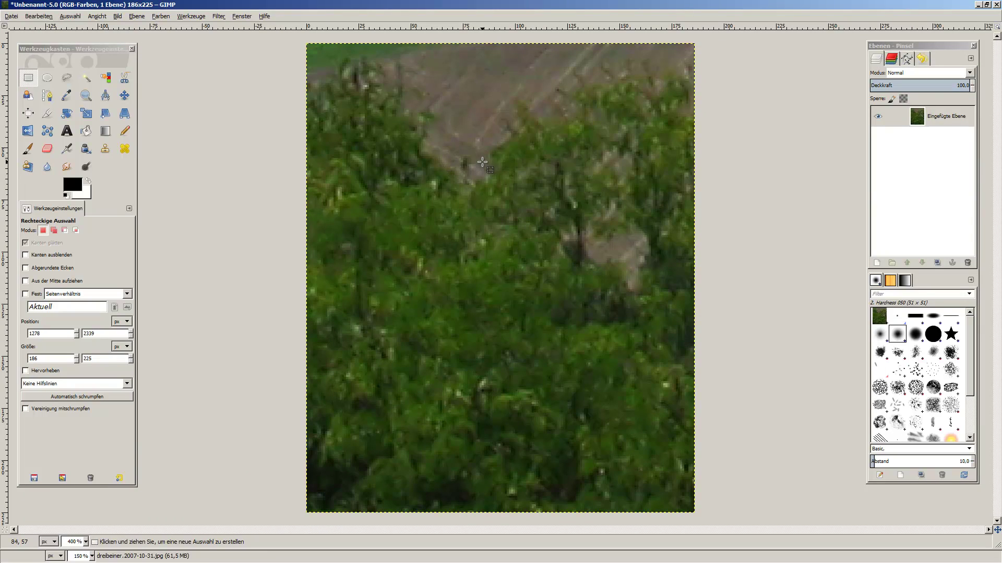
pyautogui.moveTo(482, 164); pyautogui.dragTo(471, 193)
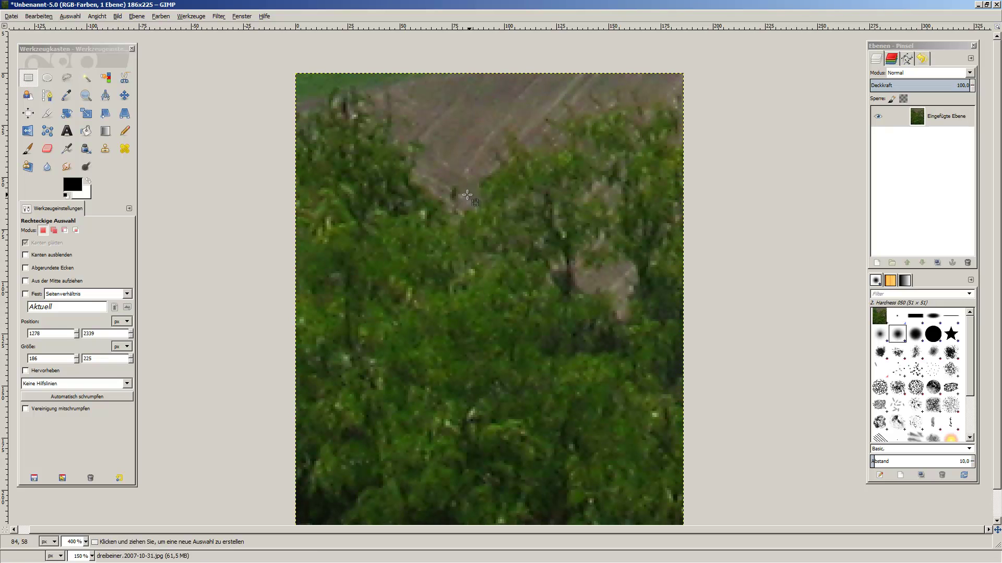
pyautogui.click(87, 78)
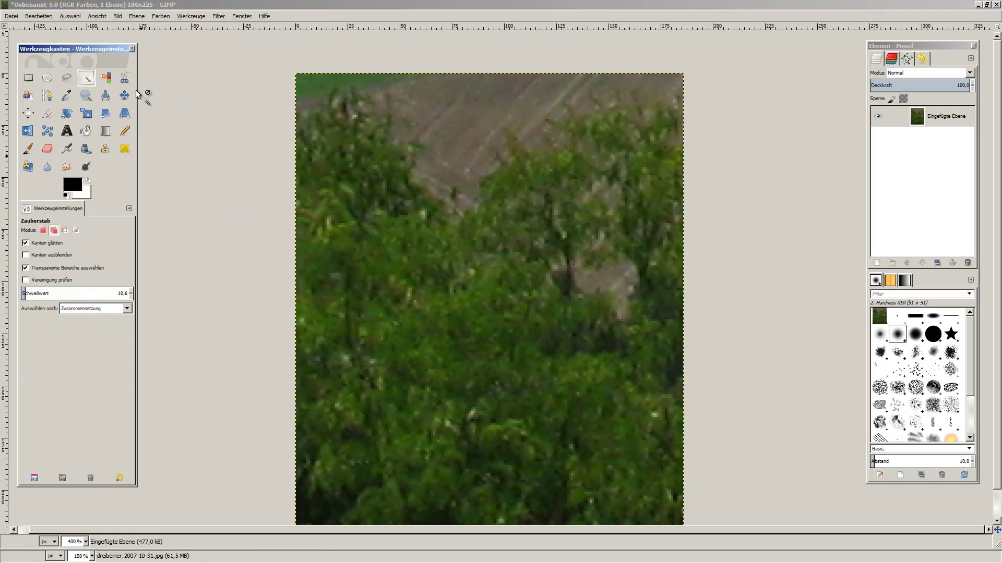
pyautogui.click(435, 135)
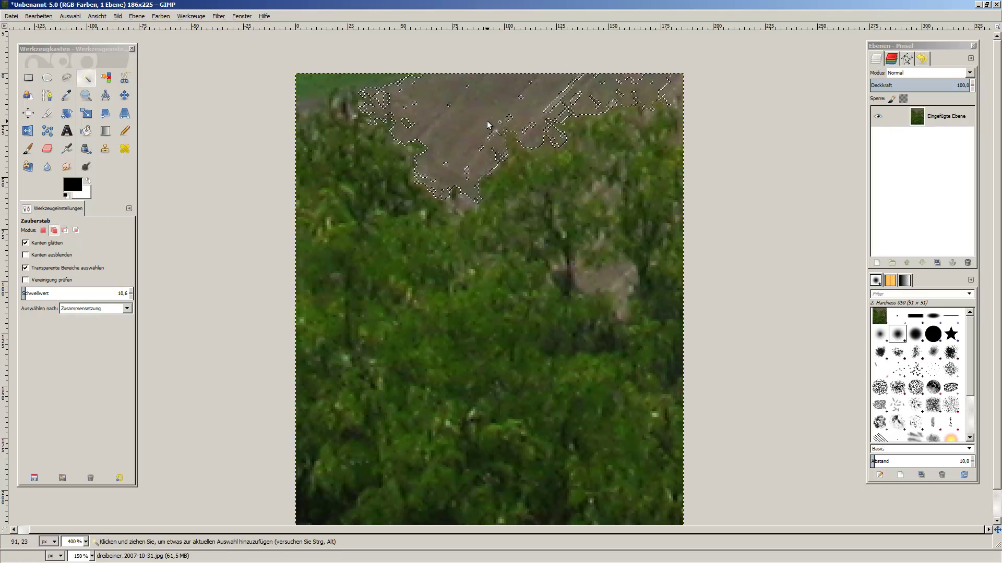
pyautogui.moveTo(473, 138)
pyautogui.mouseDown()
pyautogui.moveTo(469, 193)
pyautogui.moveTo(466, 175)
pyautogui.mouseUp()
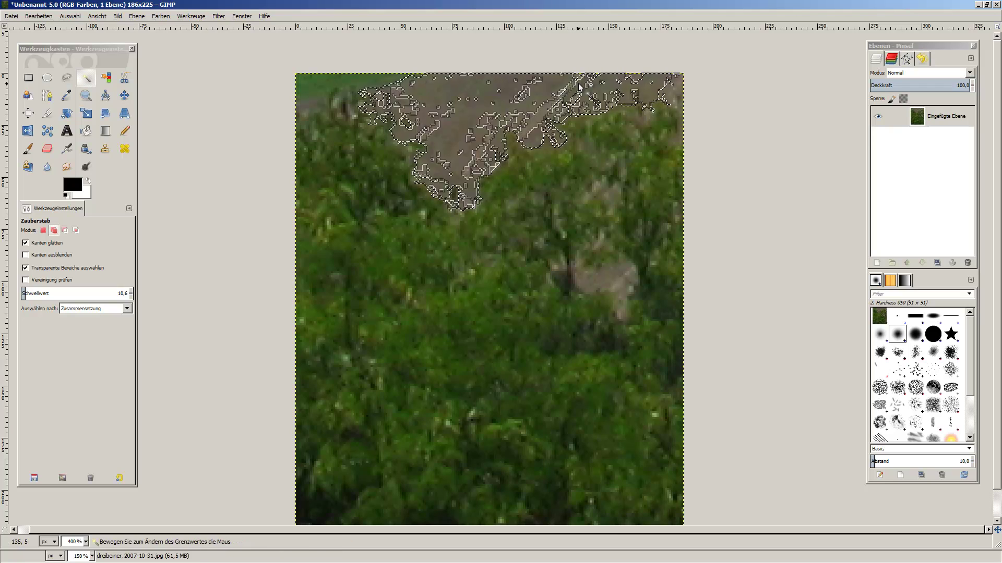
# Step: Add the top-right, lower-right and upper-left brown field patches to the selection
pyautogui.click(601, 95)
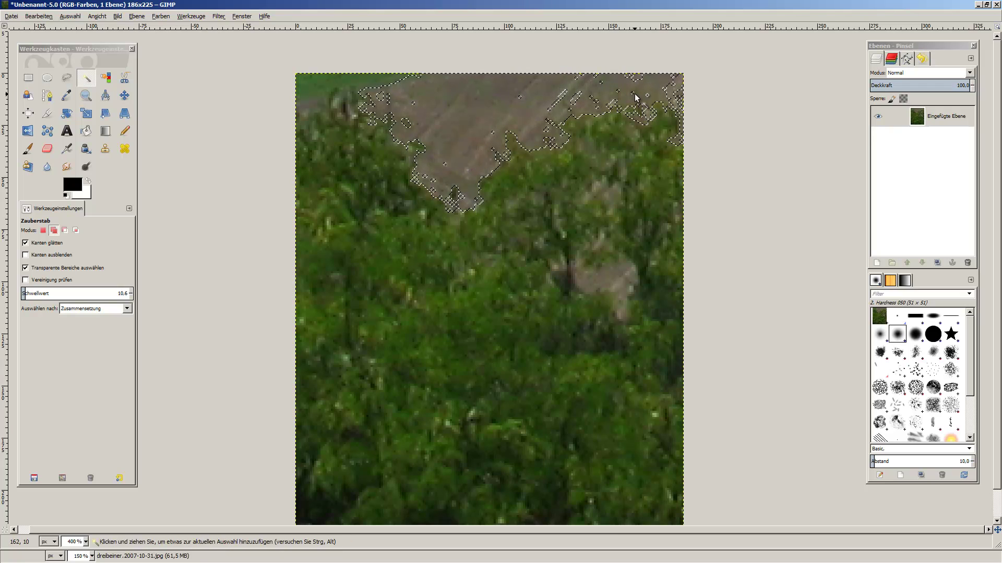
pyautogui.click(615, 280)
pyautogui.moveTo(615, 280); pyautogui.dragTo(618, 309)
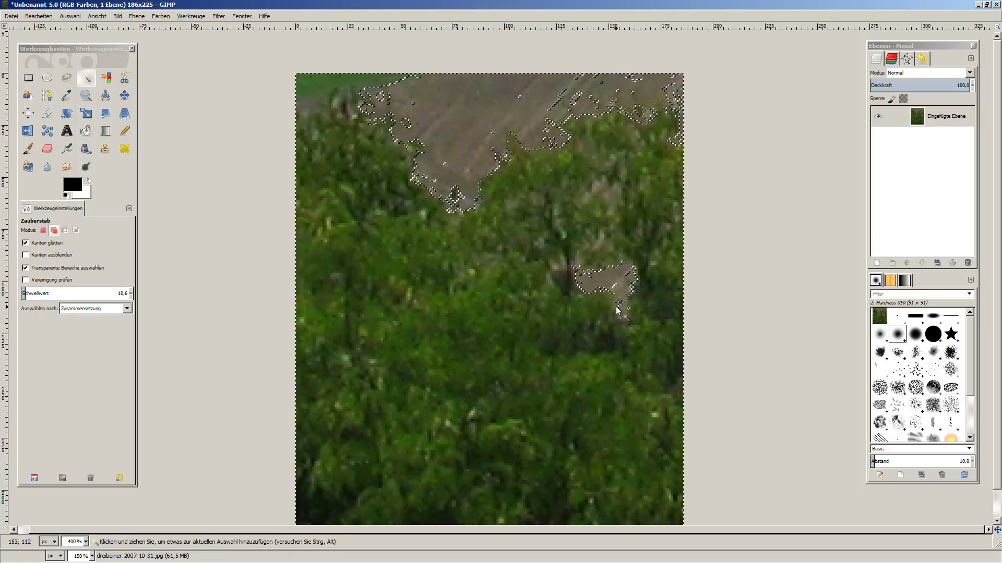
pyautogui.click(619, 309)
pyautogui.moveTo(612, 199); pyautogui.dragTo(609, 198)
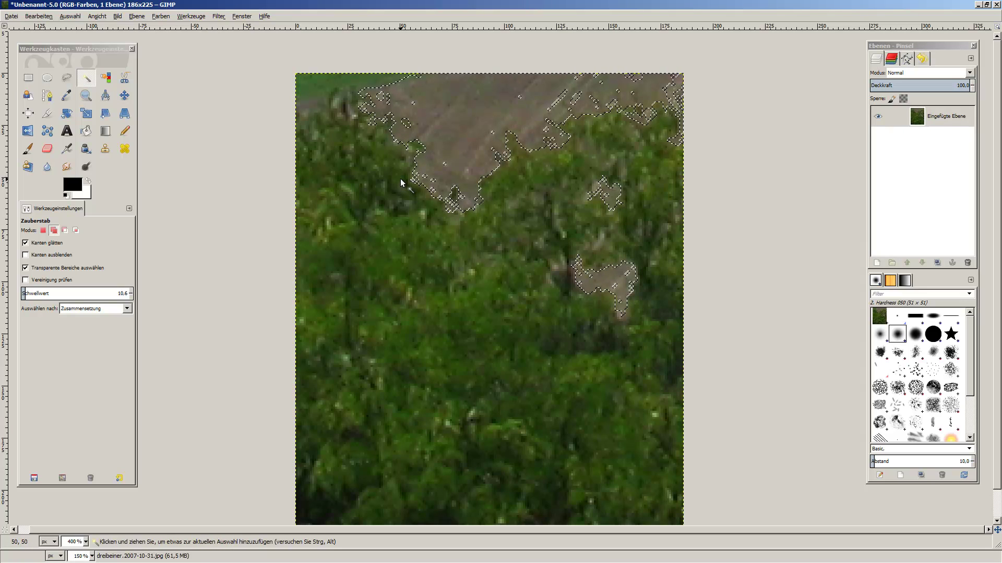
pyautogui.click(310, 85)
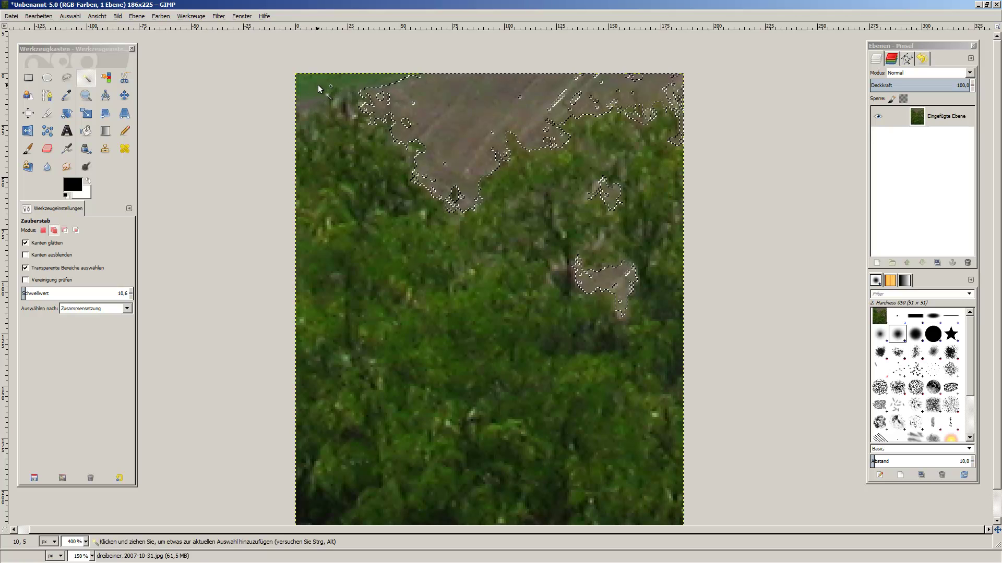
pyautogui.click(360, 88)
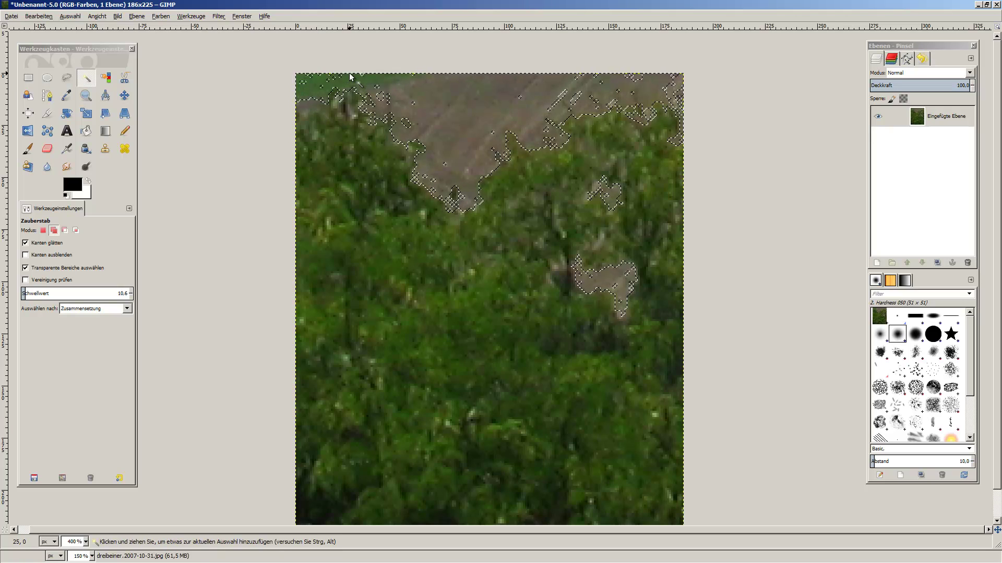
pyautogui.click(320, 101)
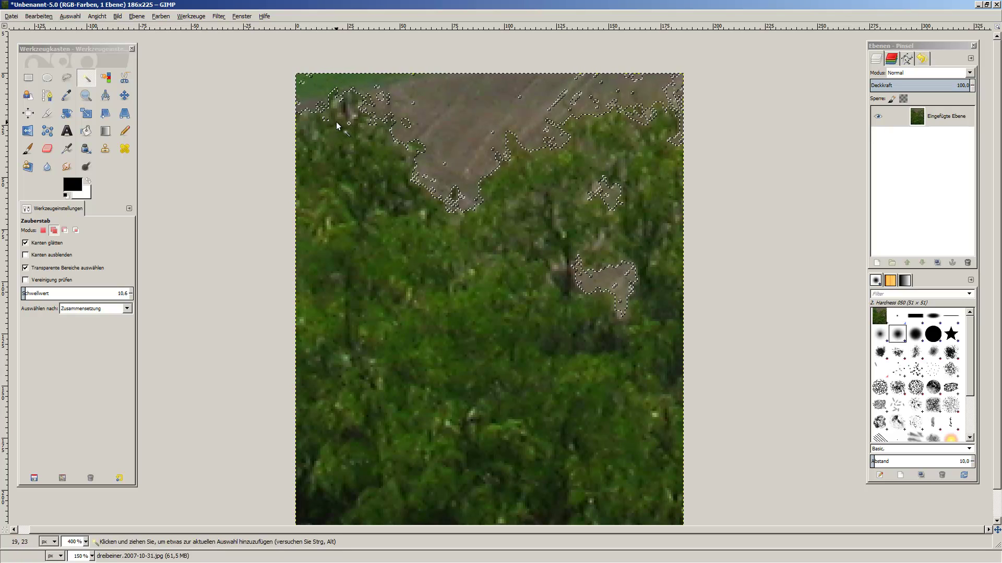
pyautogui.click(379, 99)
# Step: Zoom to 800% and start a Free Select outline along the field's upper and left edges
pyautogui.scroll(2, 300, 104)
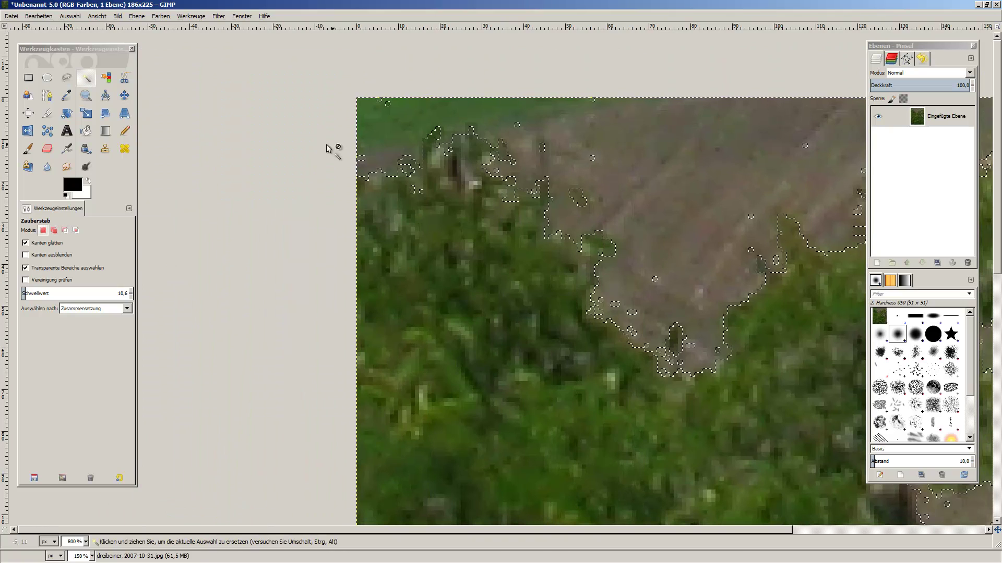
pyautogui.click(67, 78)
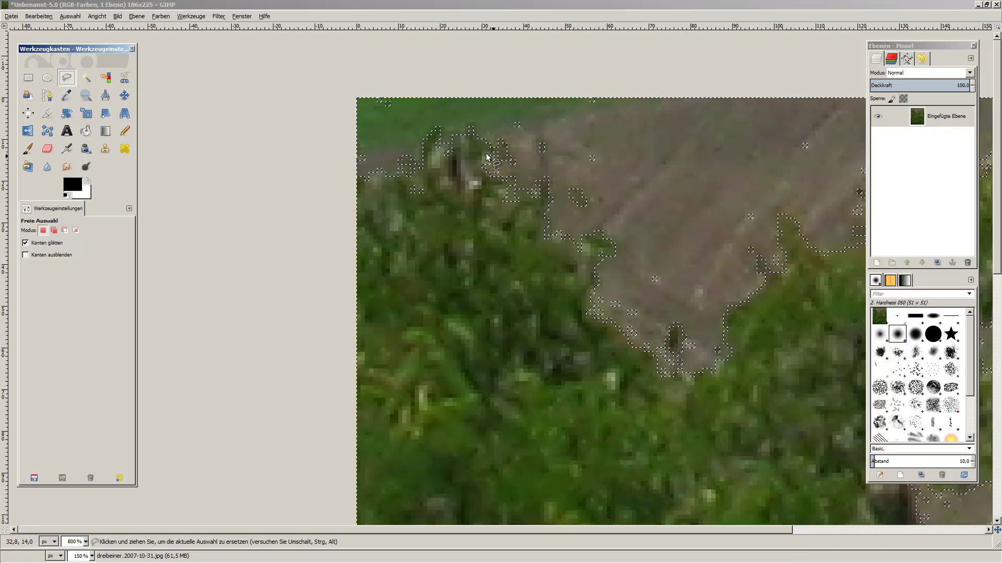
pyautogui.click(336, 168)
pyautogui.click(395, 154)
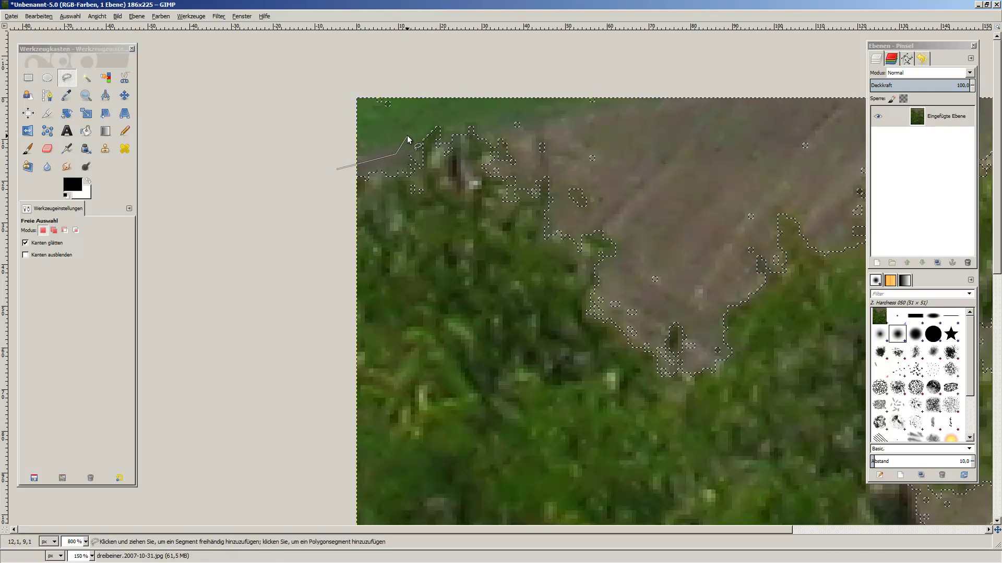
pyautogui.click(408, 136)
pyautogui.click(470, 116)
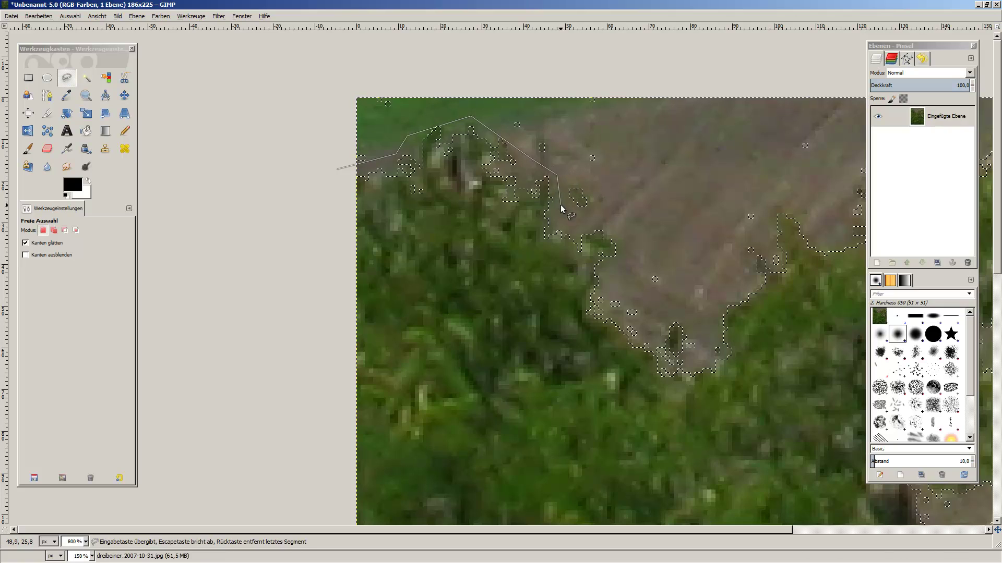
pyautogui.click(605, 222)
pyautogui.click(637, 266)
pyautogui.click(594, 296)
# Step: Trace the lasso outline around the field's bottom tip and up its right edge
pyautogui.click(646, 351)
pyautogui.click(662, 358)
pyautogui.click(658, 373)
pyautogui.click(677, 371)
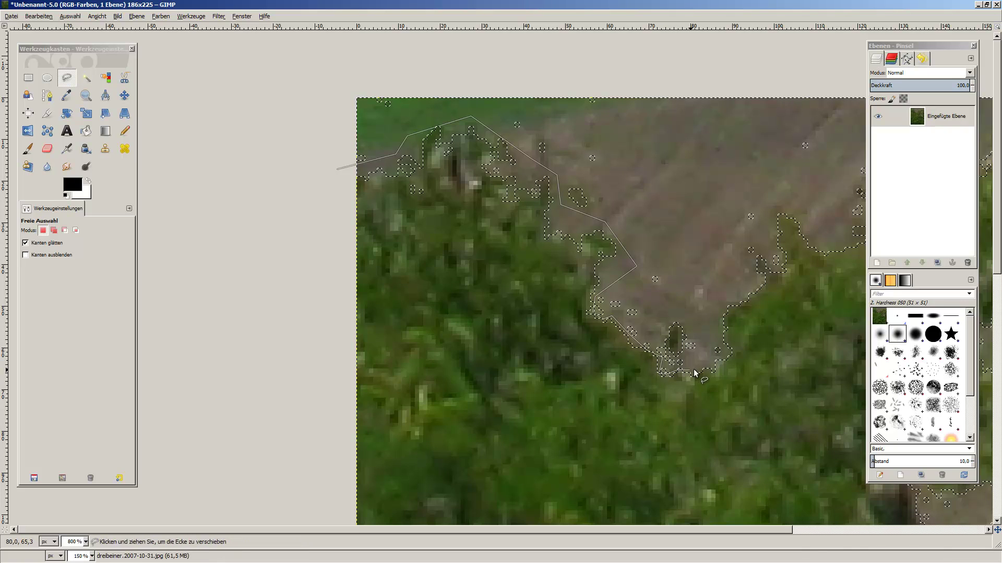
pyautogui.click(713, 358)
pyautogui.click(719, 340)
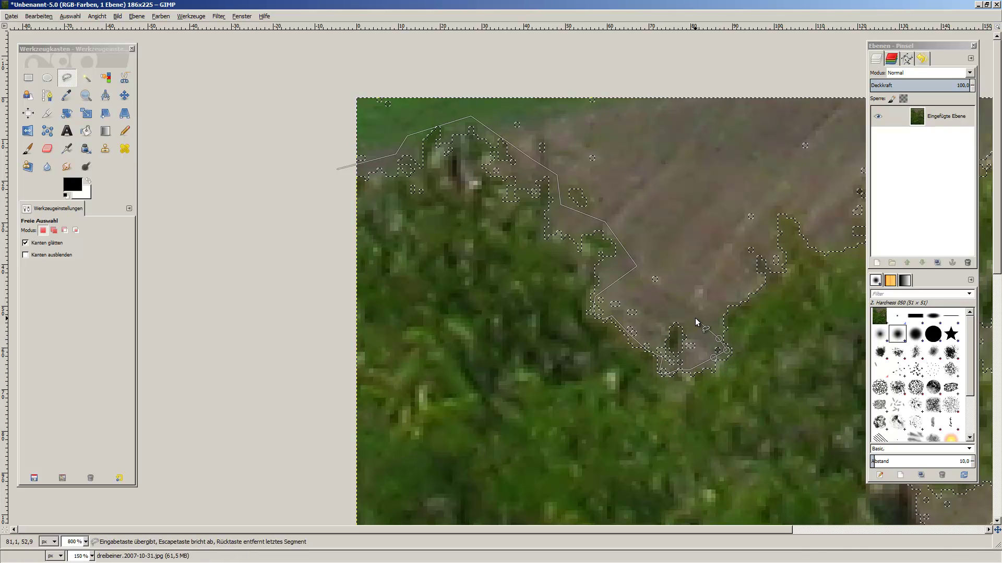
pyautogui.click(719, 291)
pyautogui.click(750, 256)
pyautogui.click(776, 270)
pyautogui.click(785, 198)
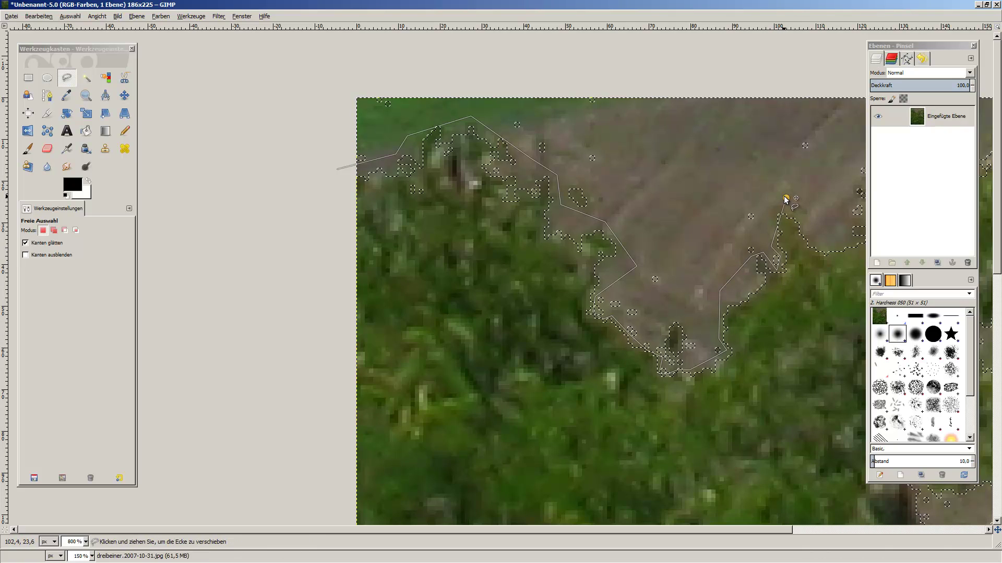
# Step: Continue the outline along the tree line and around the tree bump
pyautogui.press('space')
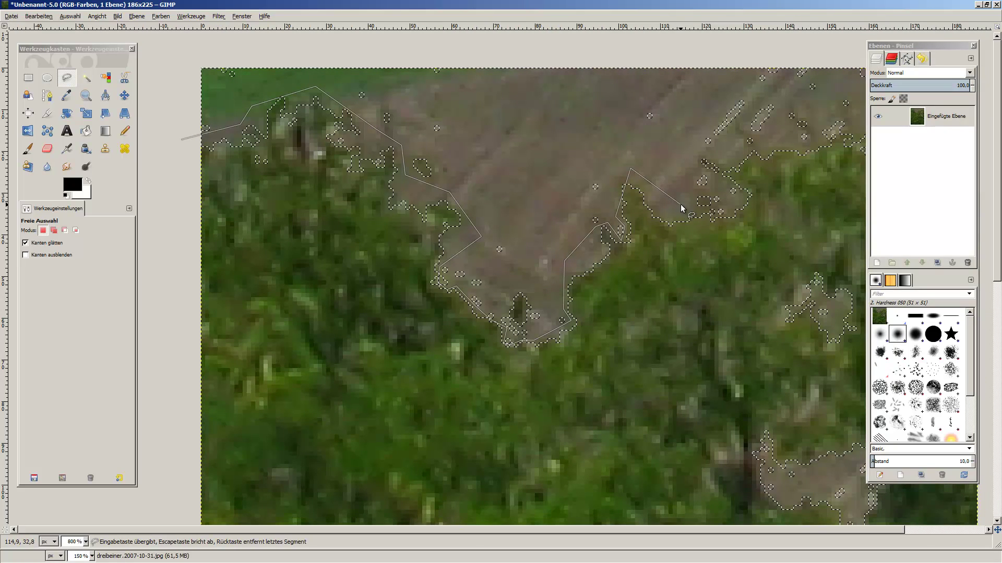
pyautogui.click(680, 205)
pyautogui.click(711, 214)
pyautogui.click(735, 204)
pyautogui.click(737, 189)
pyautogui.click(732, 184)
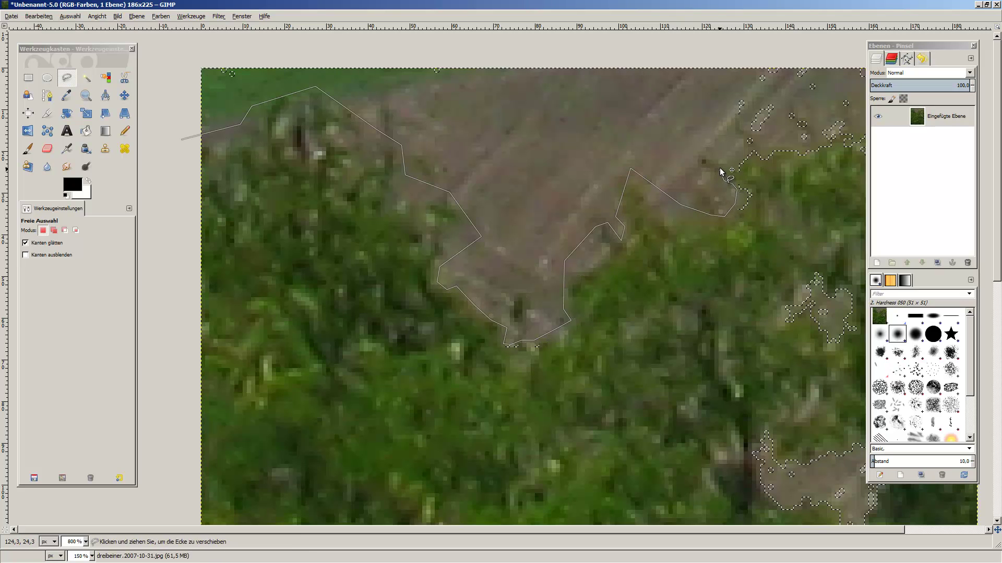
pyautogui.click(732, 154)
pyautogui.click(774, 142)
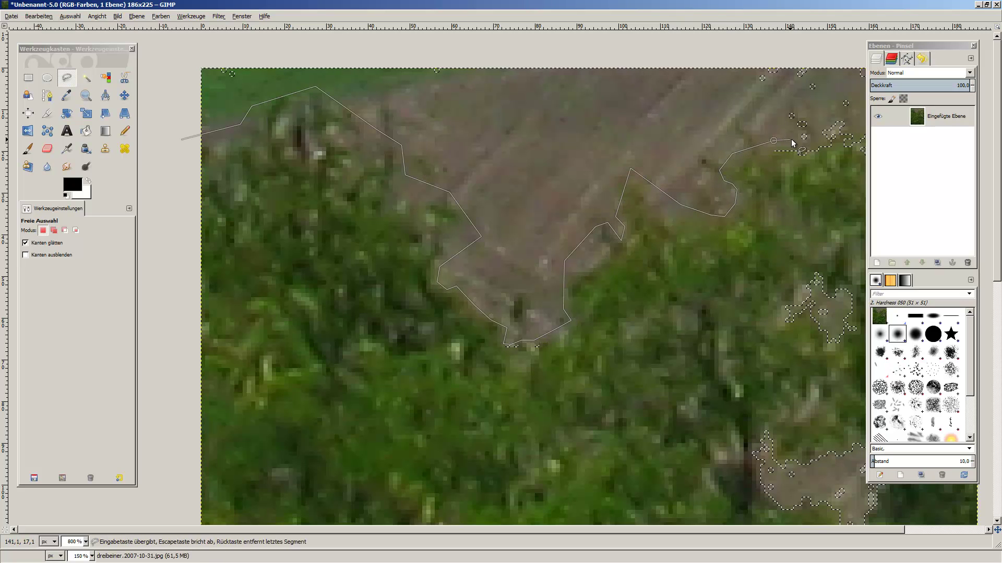
# Step: Extend the outline along the tree line toward the image's right edge
pyautogui.moveTo(774, 144); pyautogui.dragTo(611, 203)
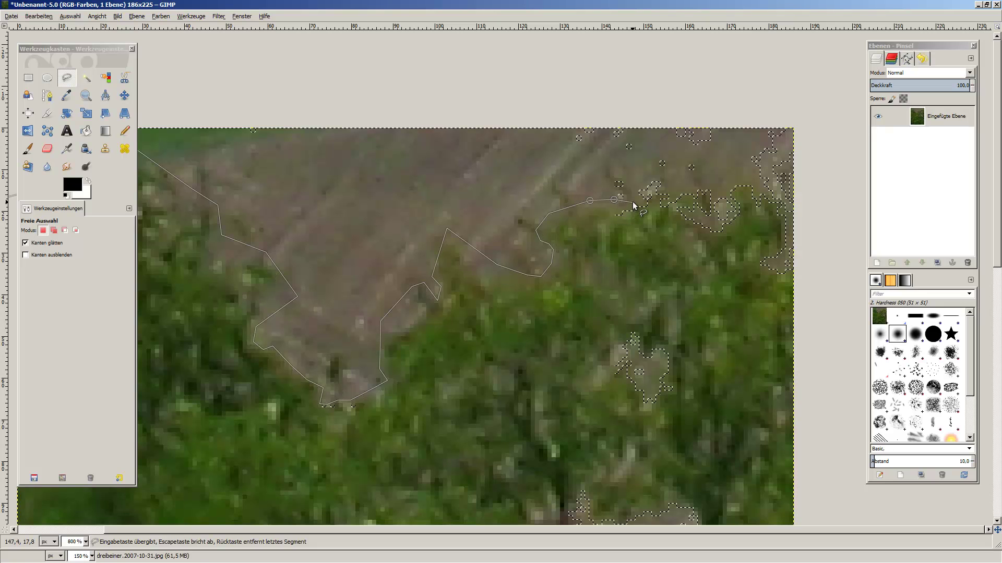
pyautogui.click(633, 202)
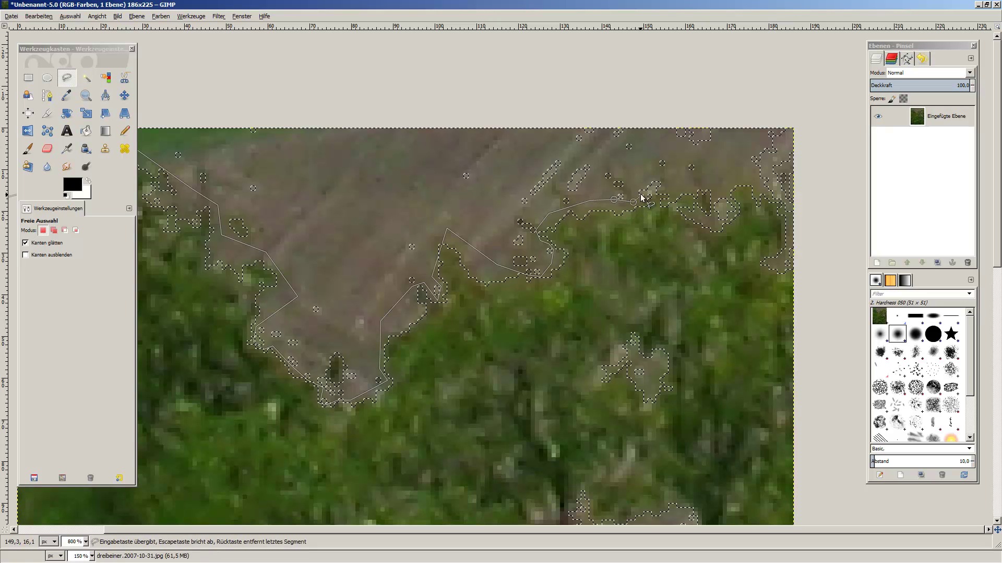
pyautogui.click(671, 184)
pyautogui.click(757, 176)
pyautogui.click(769, 198)
pyautogui.click(790, 218)
pyautogui.click(822, 186)
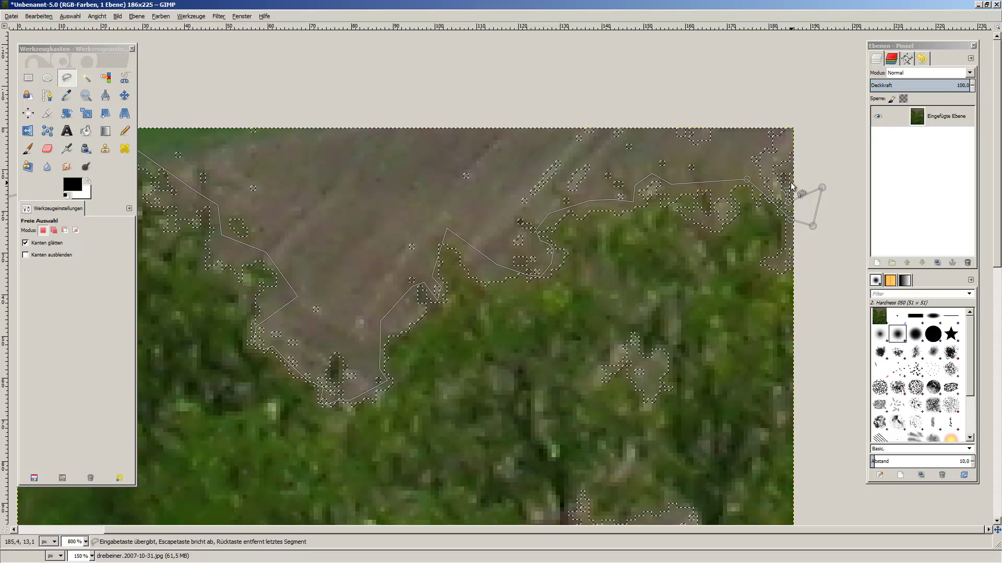
# Step: Run the outline above the image's top edge and back toward its start point
pyautogui.click(808, 159)
pyautogui.click(819, 107)
pyautogui.click(747, 86)
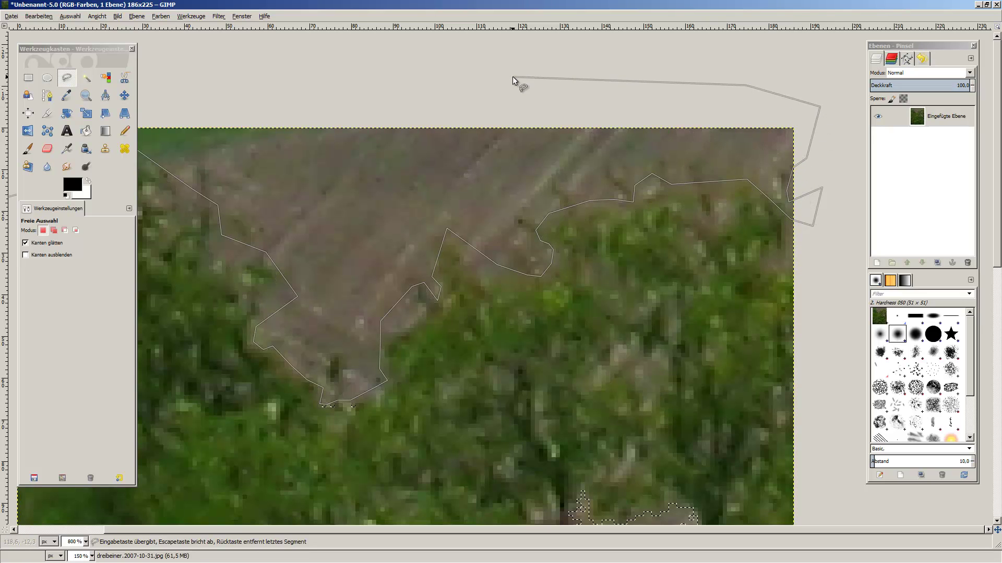
pyautogui.click(512, 77)
pyautogui.click(324, 90)
pyautogui.press('space')
pyautogui.click(387, 114)
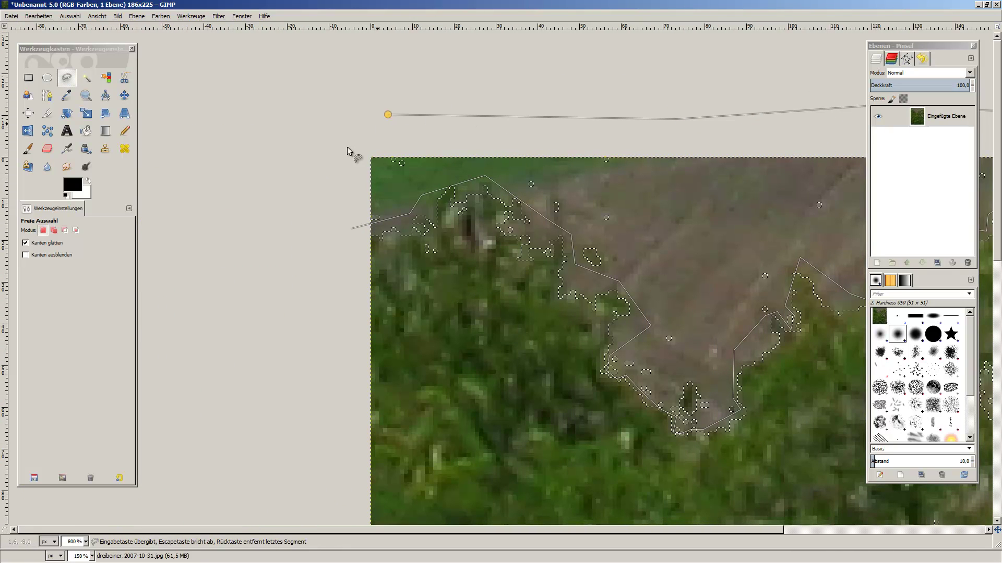
pyautogui.click(328, 175)
# Step: Close the first field outline, undo it, and set Free Select mode to Add
pyautogui.click(351, 228)
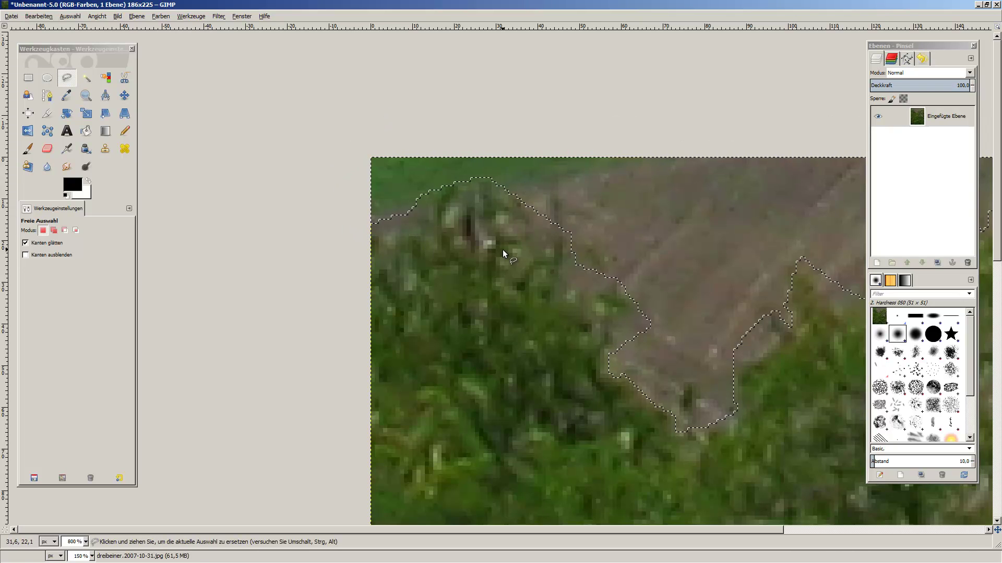
pyautogui.press('space')
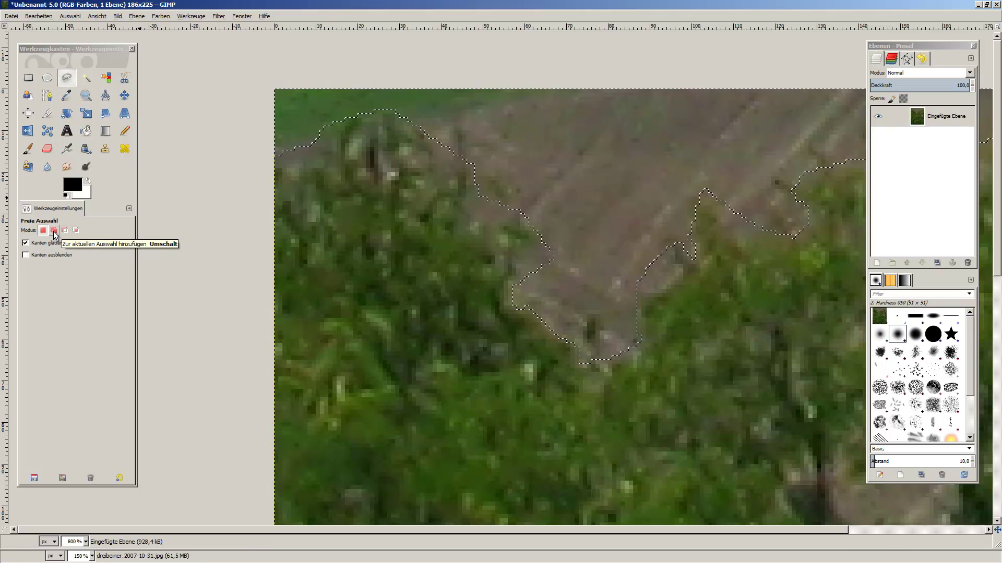
pyautogui.hotkey('ctrl', 'z')
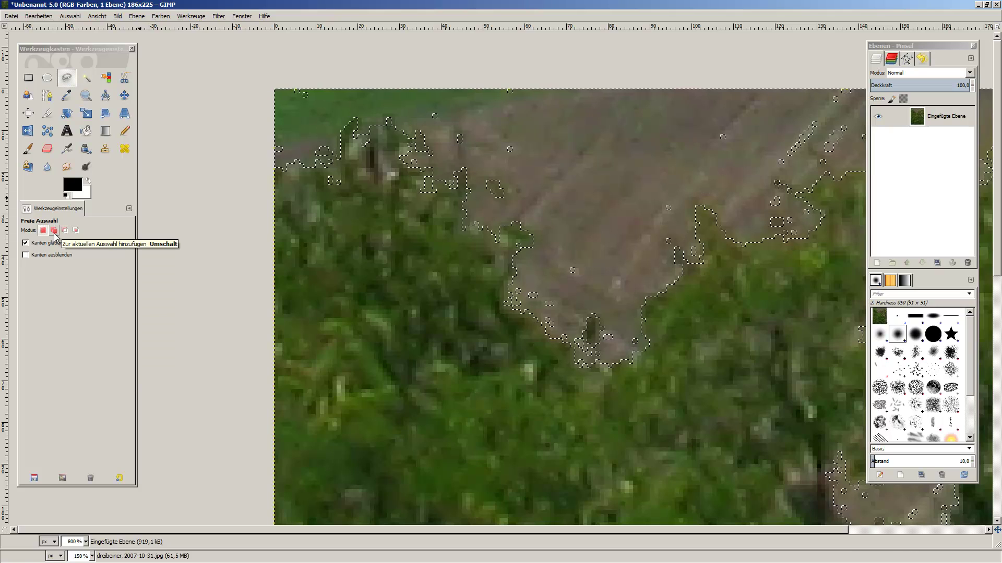
pyautogui.click(54, 232)
# Step: Start a new outline at the layer's left edge, tracing along the treetops and field boundary
pyautogui.click(261, 160)
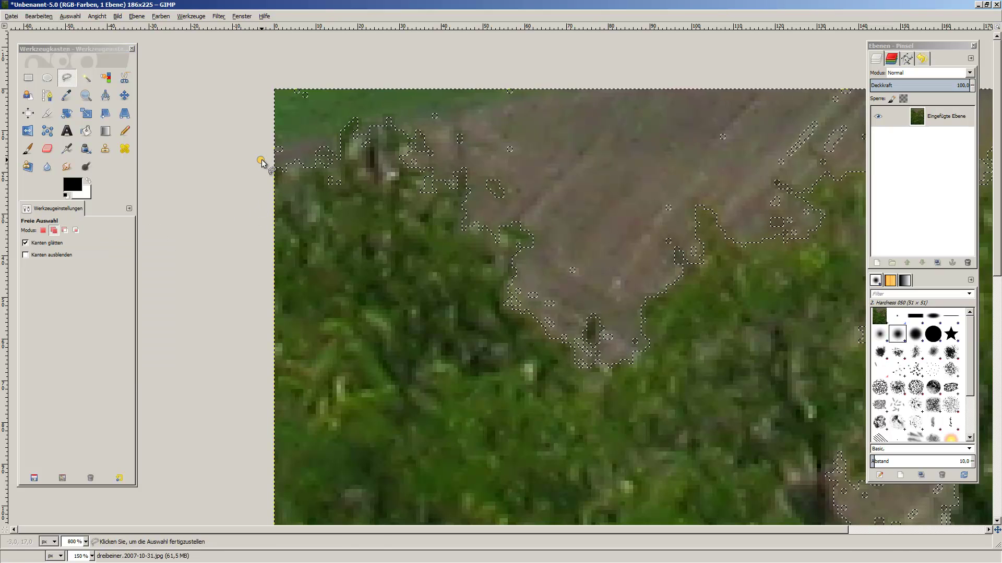
pyautogui.click(286, 156)
pyautogui.click(315, 139)
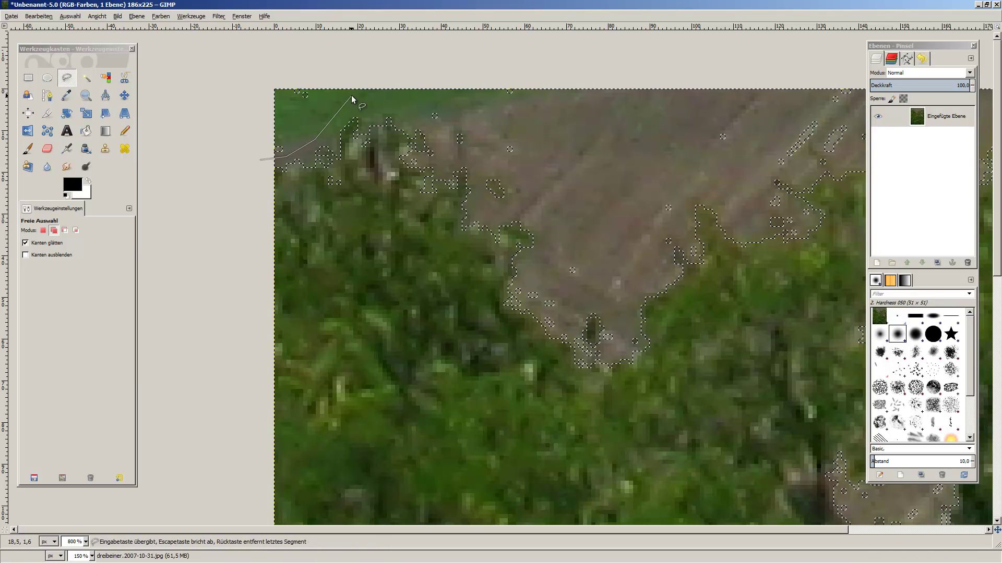
pyautogui.click(352, 96)
pyautogui.click(406, 114)
pyautogui.click(435, 134)
pyautogui.click(426, 159)
pyautogui.click(412, 160)
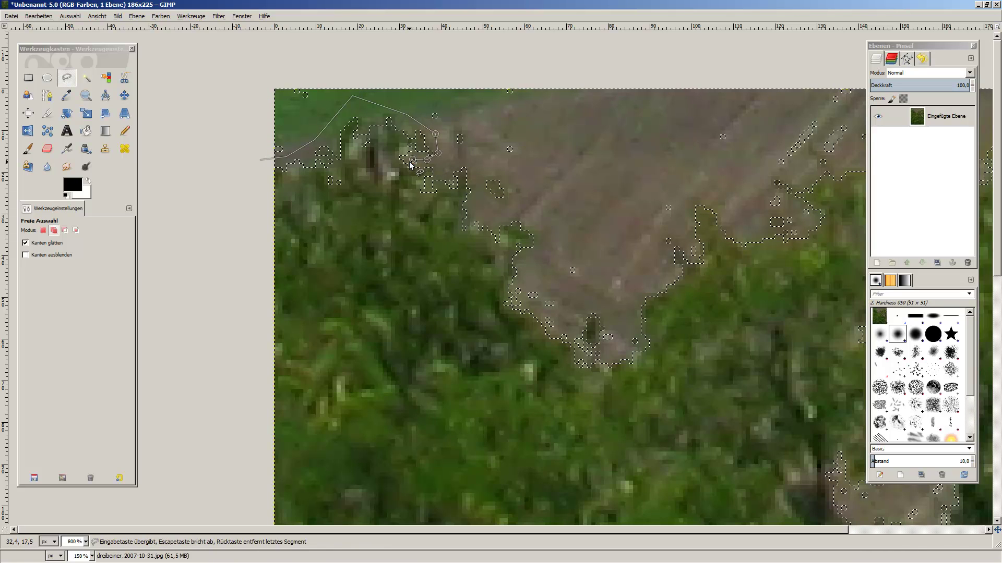
pyautogui.click(436, 168)
pyautogui.click(452, 183)
pyautogui.click(453, 165)
pyautogui.click(476, 197)
pyautogui.moveTo(476, 197); pyautogui.dragTo(493, 177)
# Step: Trace the outline around the field's lower edge and bottom tip
pyautogui.click(539, 270)
pyautogui.click(514, 291)
pyautogui.click(510, 301)
pyautogui.click(534, 312)
pyautogui.click(543, 325)
pyautogui.click(539, 332)
pyautogui.click(553, 339)
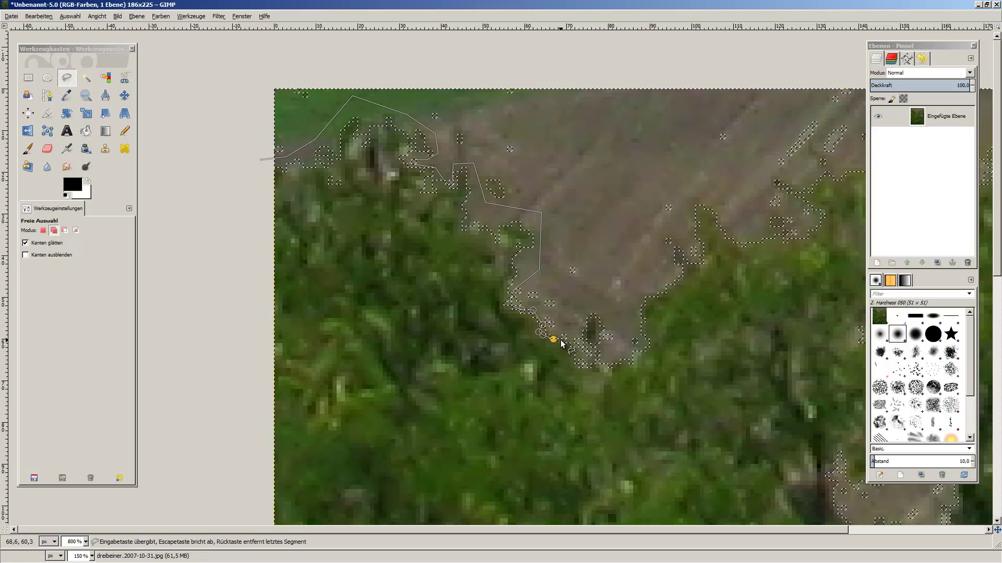
pyautogui.click(595, 364)
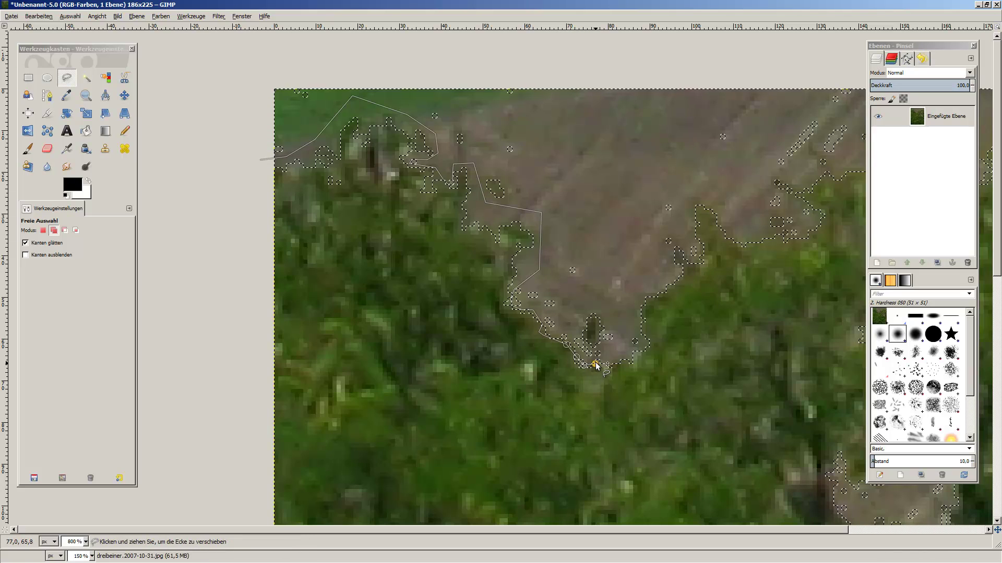
pyautogui.click(625, 359)
pyautogui.click(638, 347)
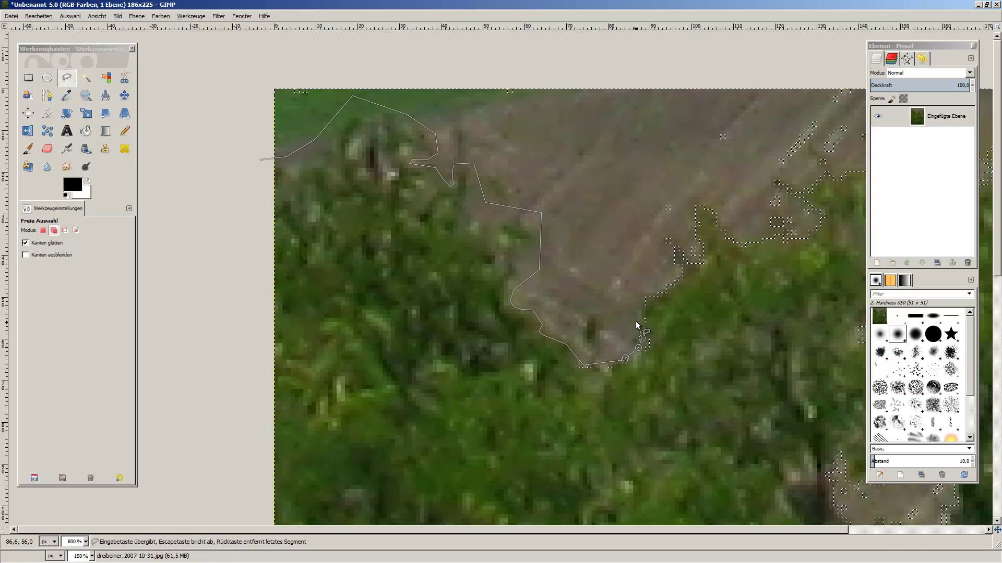
pyautogui.click(632, 319)
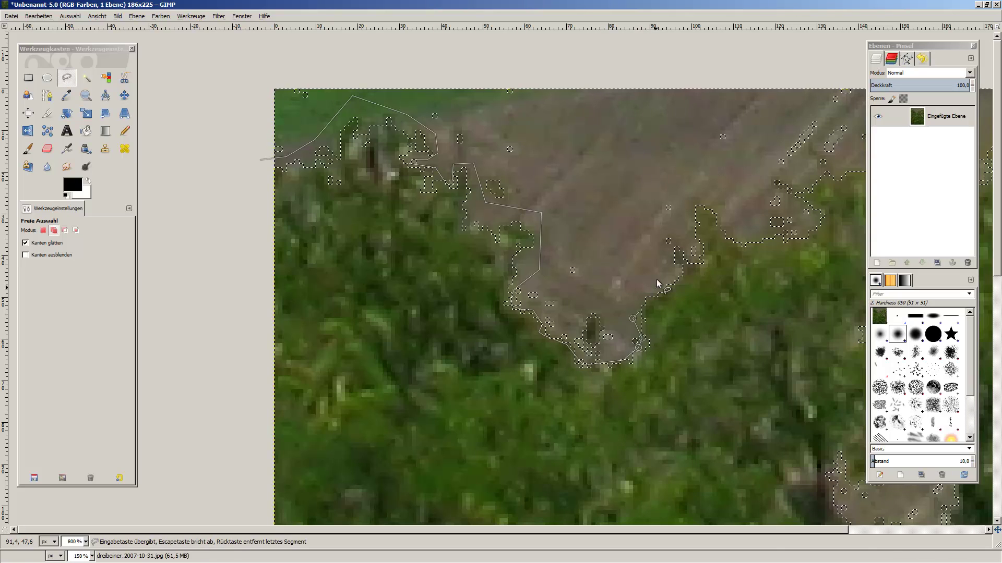
# Step: Trace the outline up the tree edge and along the treetops to the right
pyautogui.click(671, 246)
pyautogui.moveTo(691, 244); pyautogui.dragTo(683, 244)
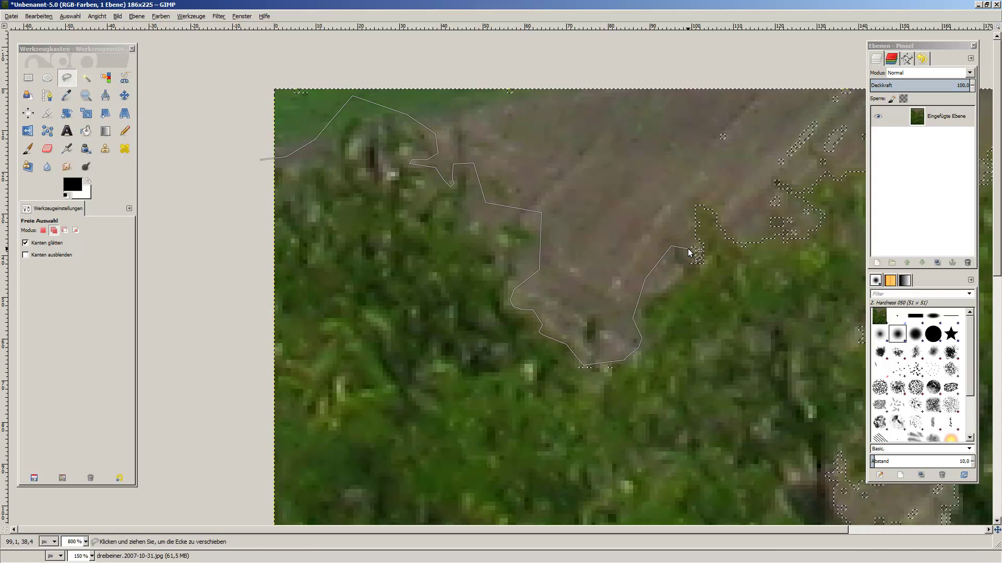
pyautogui.click(689, 259)
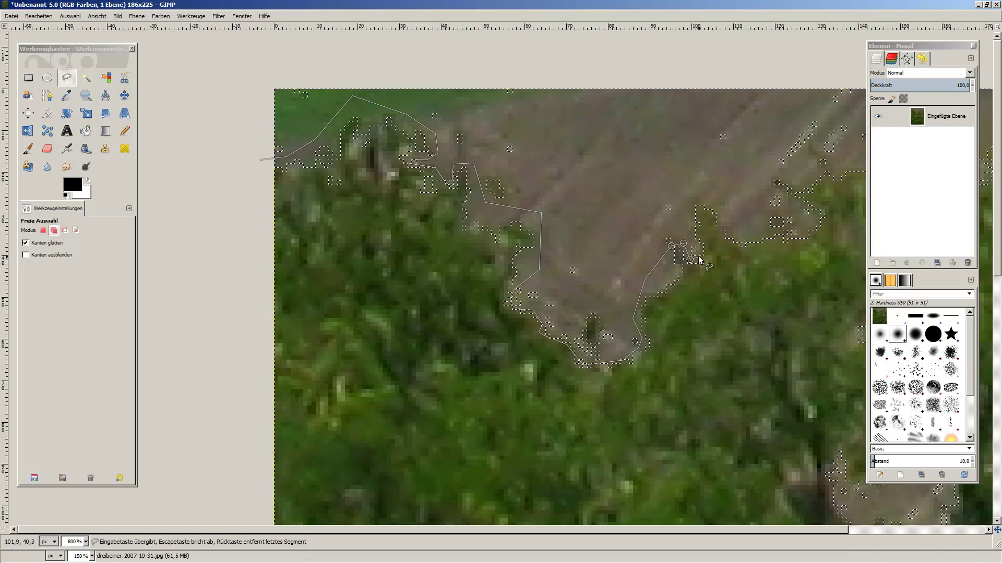
pyautogui.click(699, 256)
pyautogui.click(684, 227)
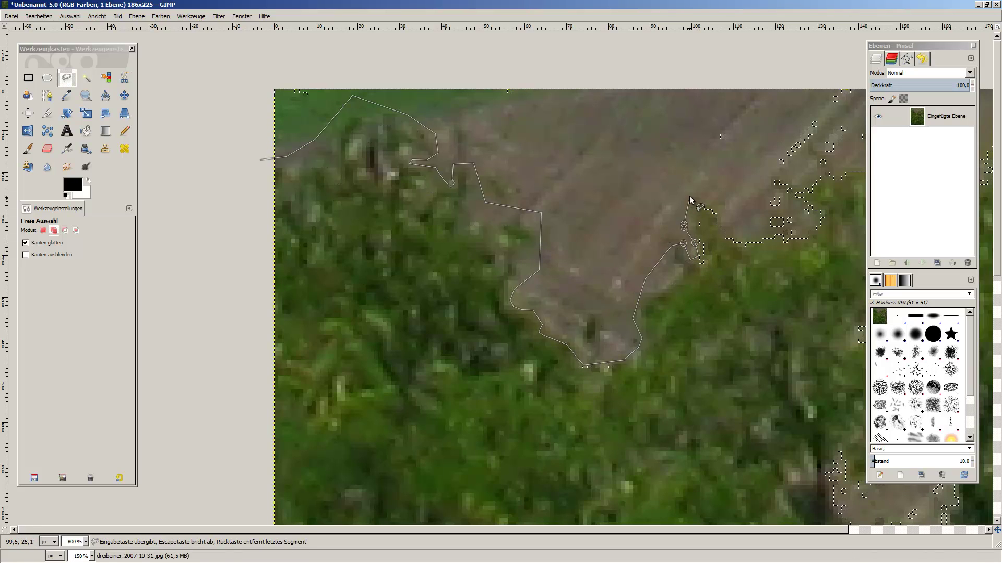
pyautogui.click(690, 188)
pyautogui.click(762, 228)
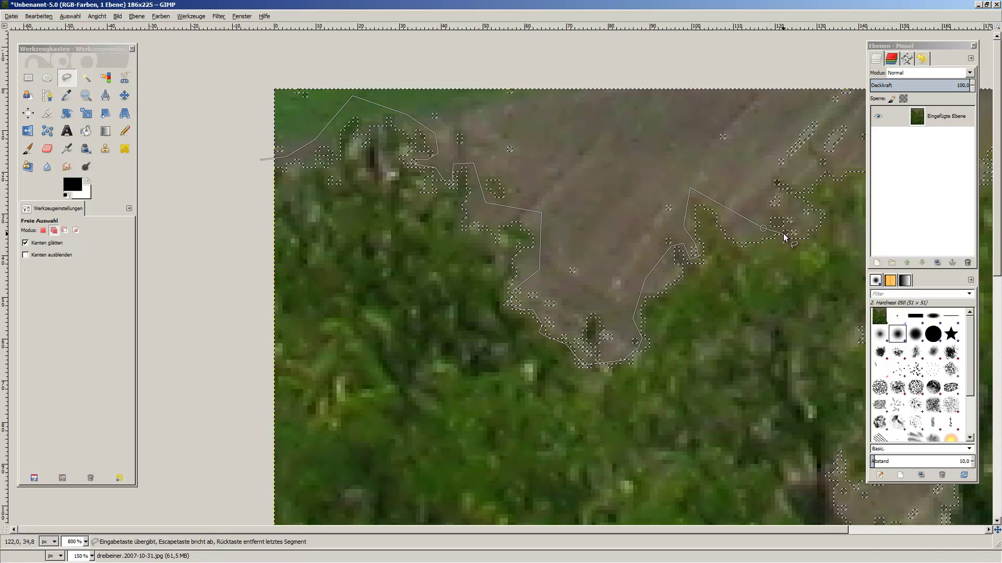
pyautogui.click(784, 236)
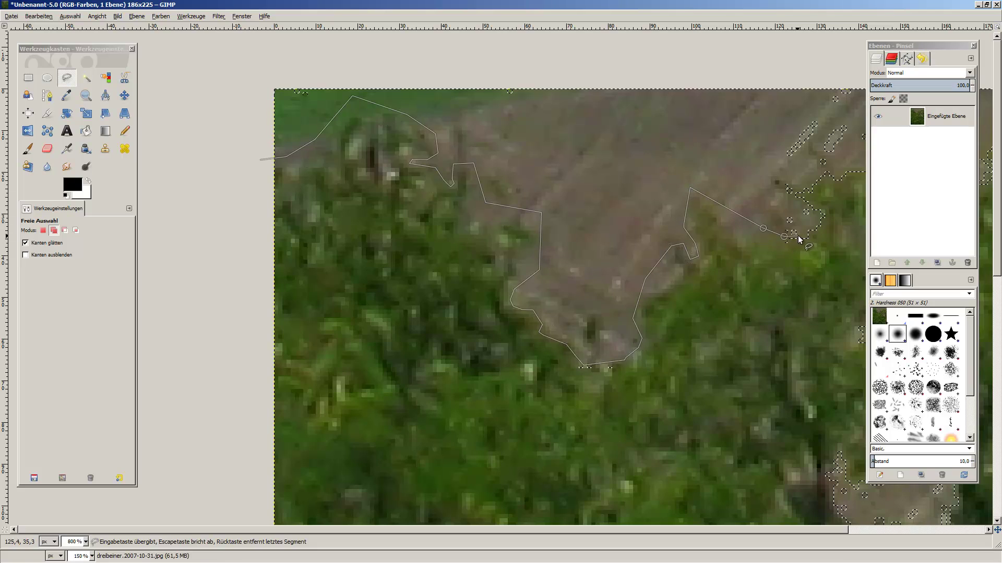
pyautogui.click(813, 210)
pyautogui.click(789, 197)
pyautogui.click(800, 185)
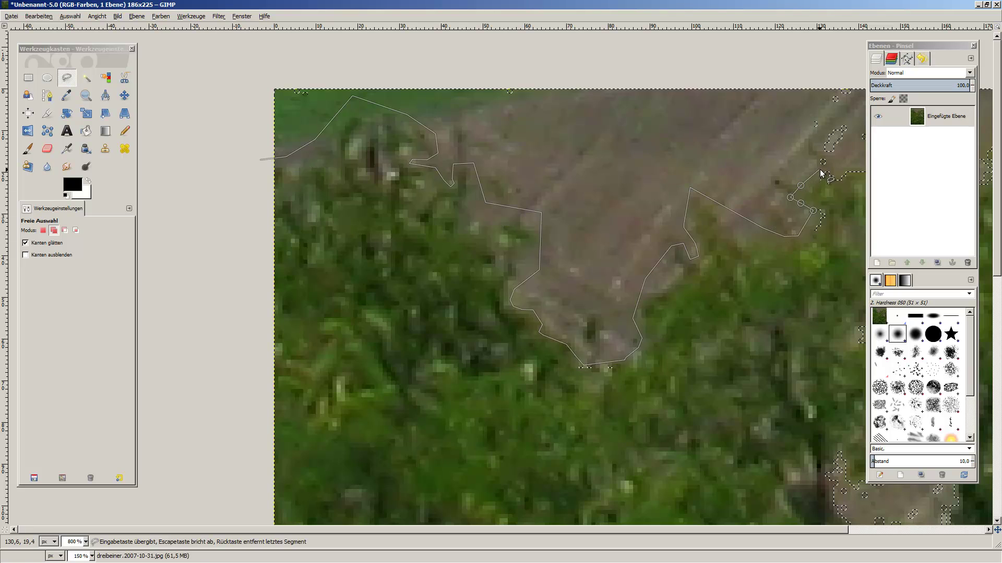
# Step: Continue the outline along the right treeline to the layer's right edge
pyautogui.moveTo(821, 174); pyautogui.dragTo(574, 228)
pyautogui.click(574, 229)
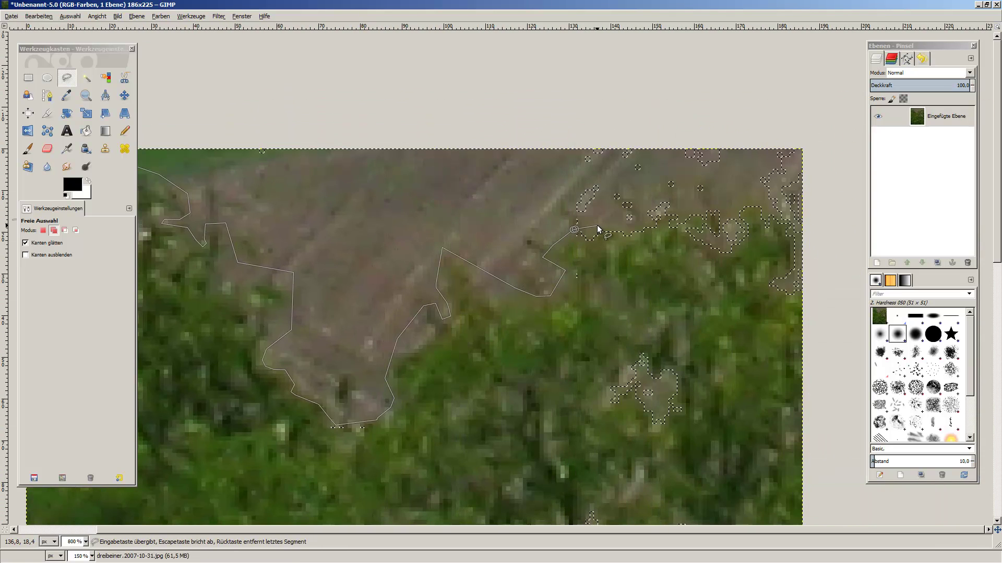
pyautogui.click(646, 225)
pyautogui.click(665, 218)
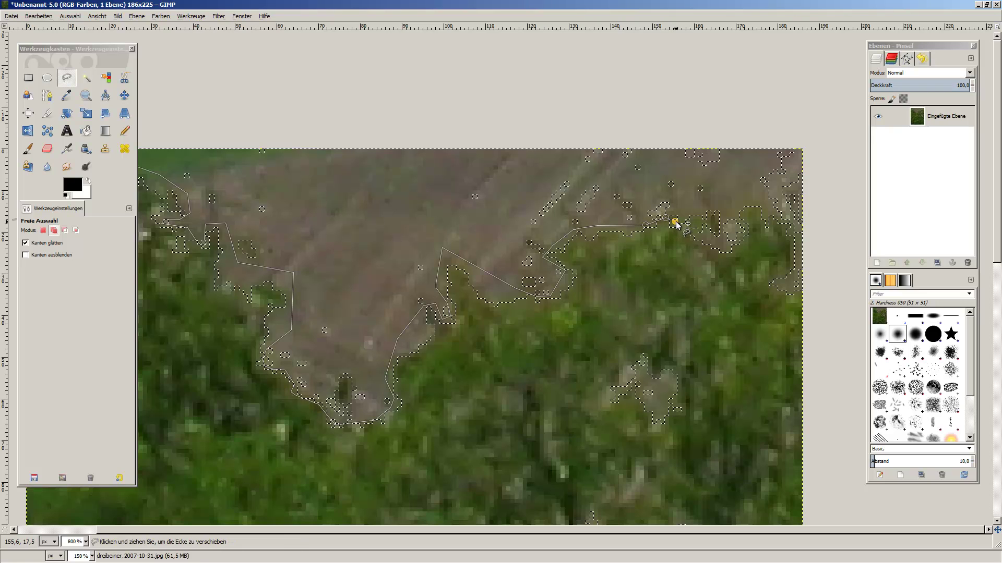
pyautogui.click(692, 209)
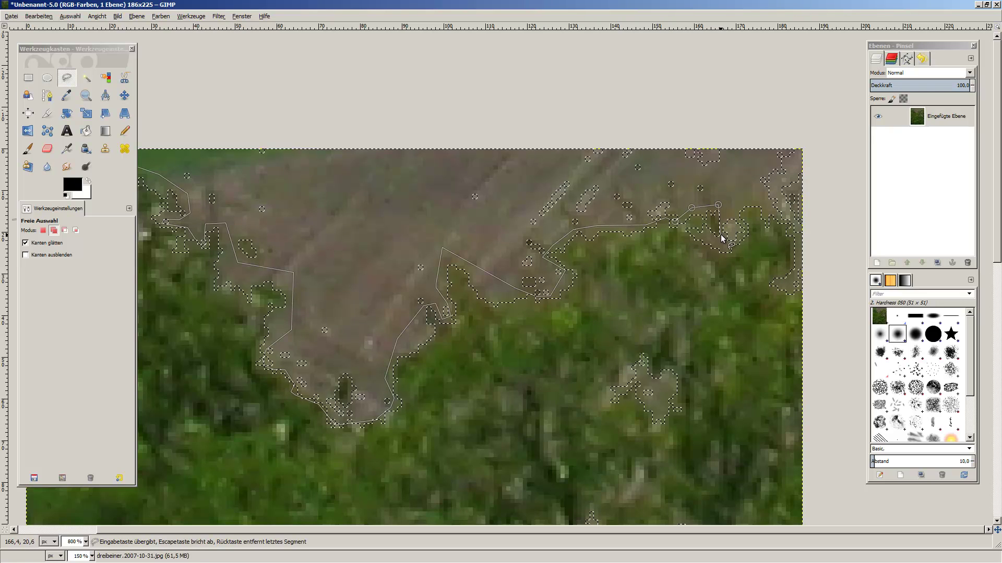
pyautogui.click(725, 245)
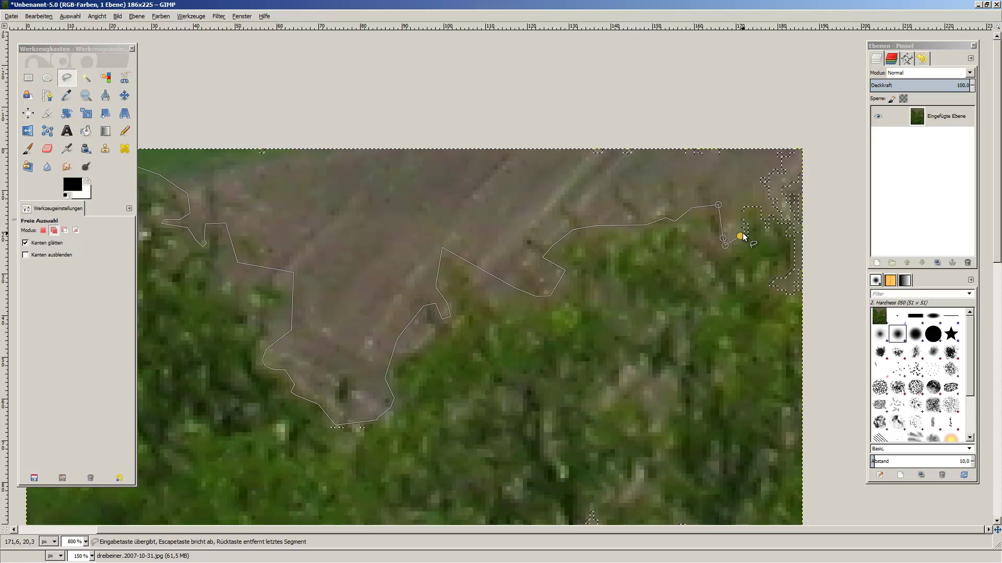
pyautogui.click(746, 201)
pyautogui.click(778, 220)
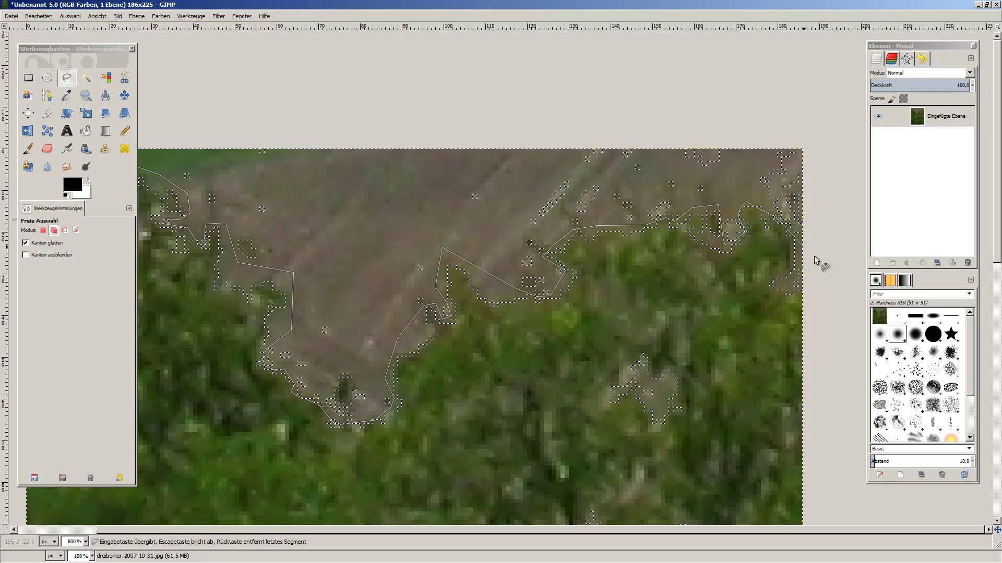
# Step: Loop the outline back above the top edge and close it to add the field
pyautogui.click(853, 93)
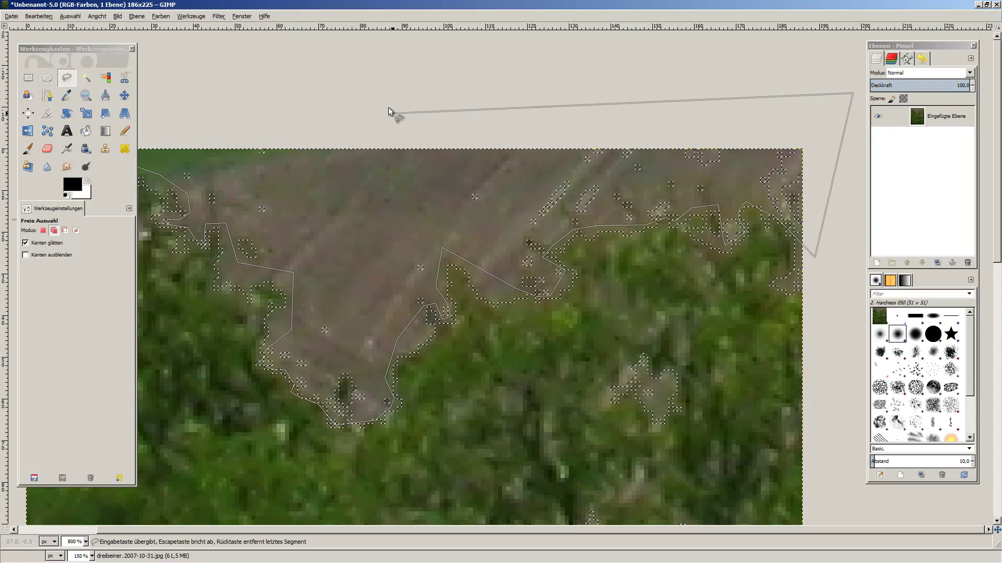
pyautogui.click(387, 107)
pyautogui.hscroll(-10, 350, 112)
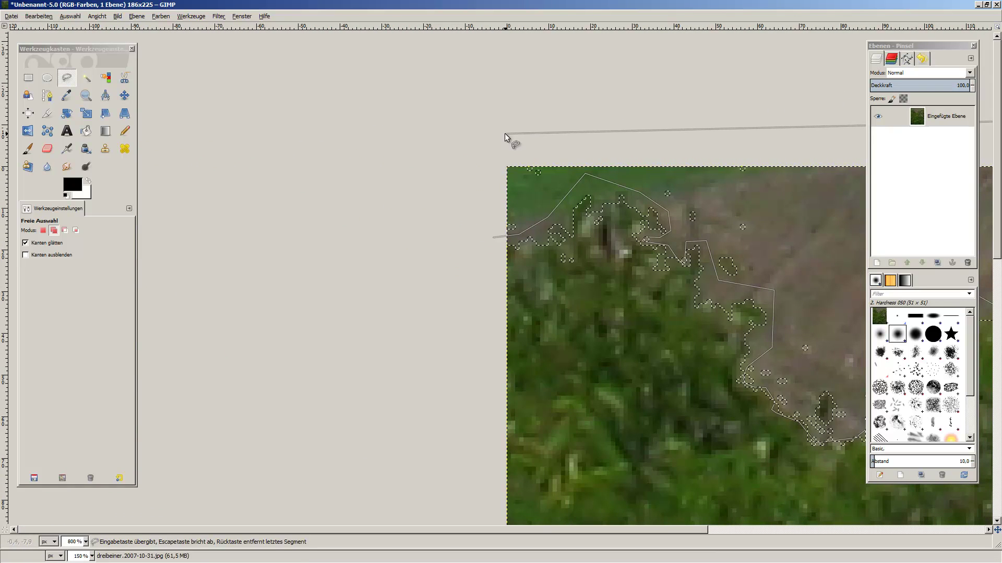
pyautogui.click(505, 134)
pyautogui.click(493, 238)
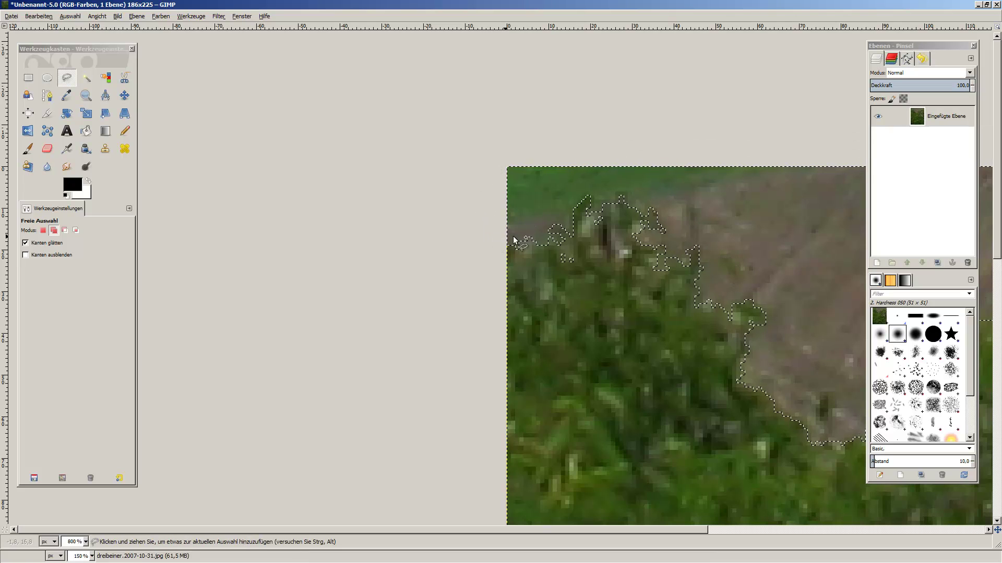
# Step: Outline the small gap at the tree patch's right edge and commit it into the field selection
pyautogui.hscroll(5, 602, 226)
pyautogui.hscroll(1, 592, 188)
pyautogui.hscroll(1, 574, 219)
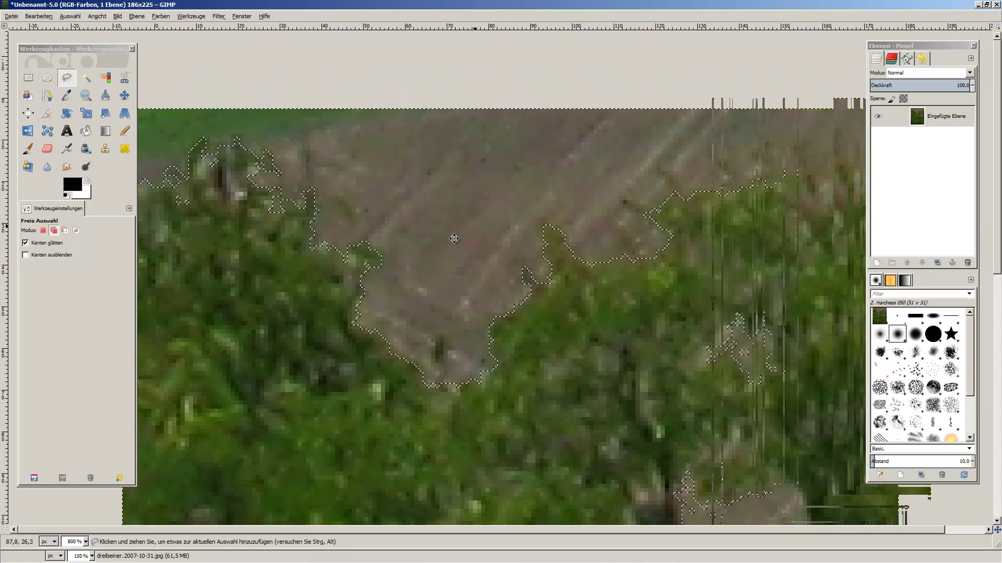
pyautogui.hscroll(2, 556, 236)
pyautogui.hscroll(2, 556, 241)
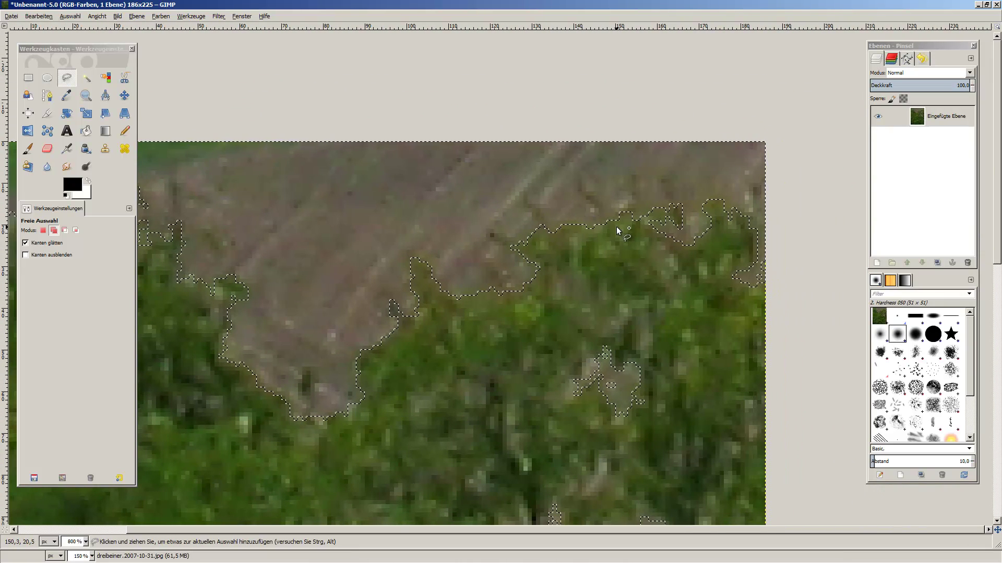
pyautogui.click(753, 283)
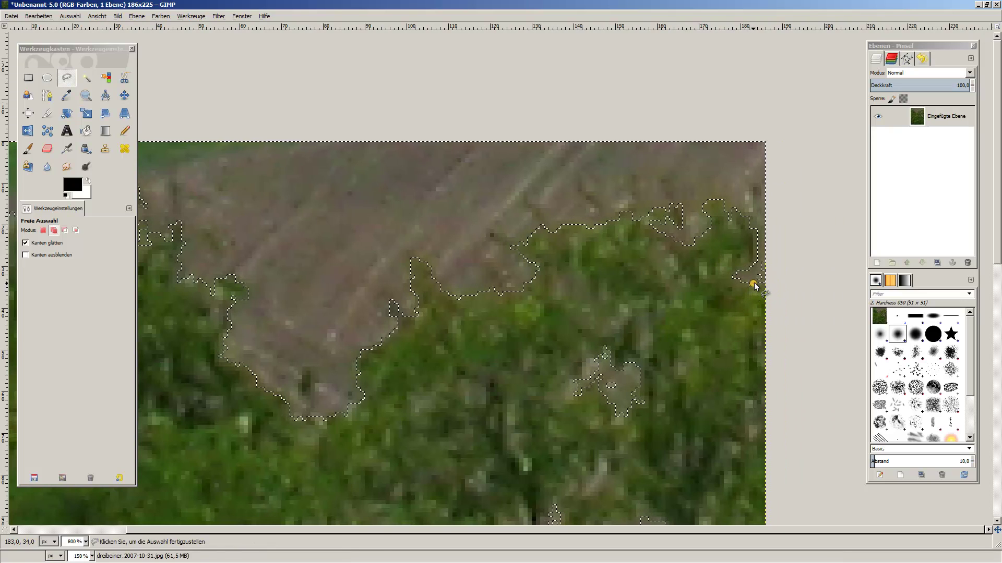
pyautogui.click(781, 275)
pyautogui.click(777, 267)
pyautogui.click(778, 249)
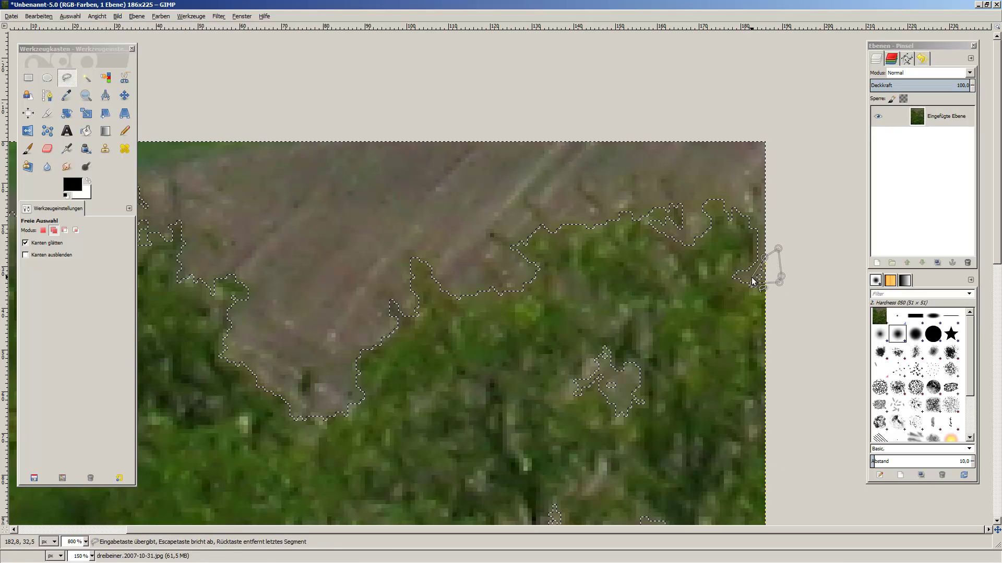
pyautogui.press('Return')
pyautogui.scroll(-3, 720, 268)
pyautogui.hscroll(-3, 708, 265)
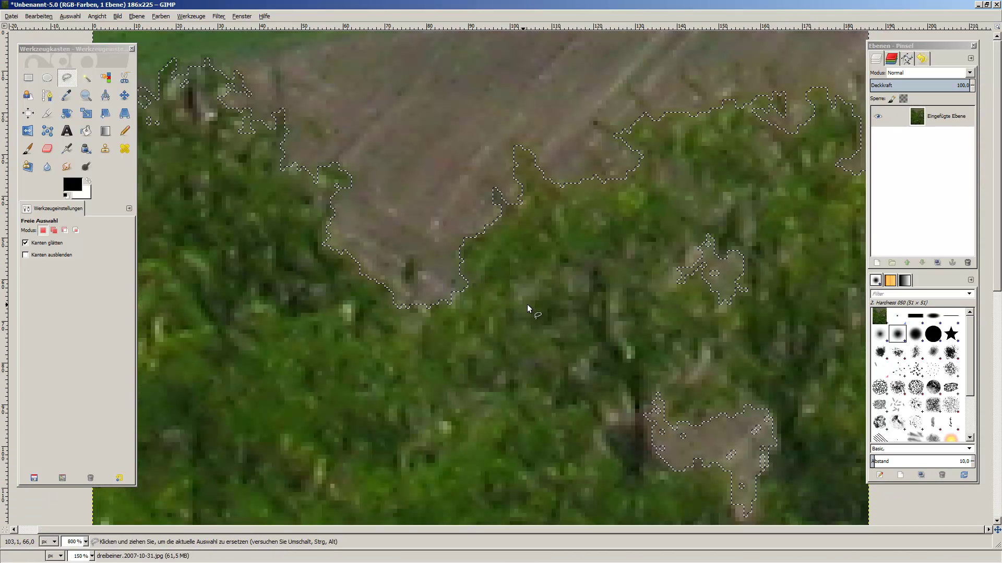
pyautogui.hotkey('ctrl', 'Tab')
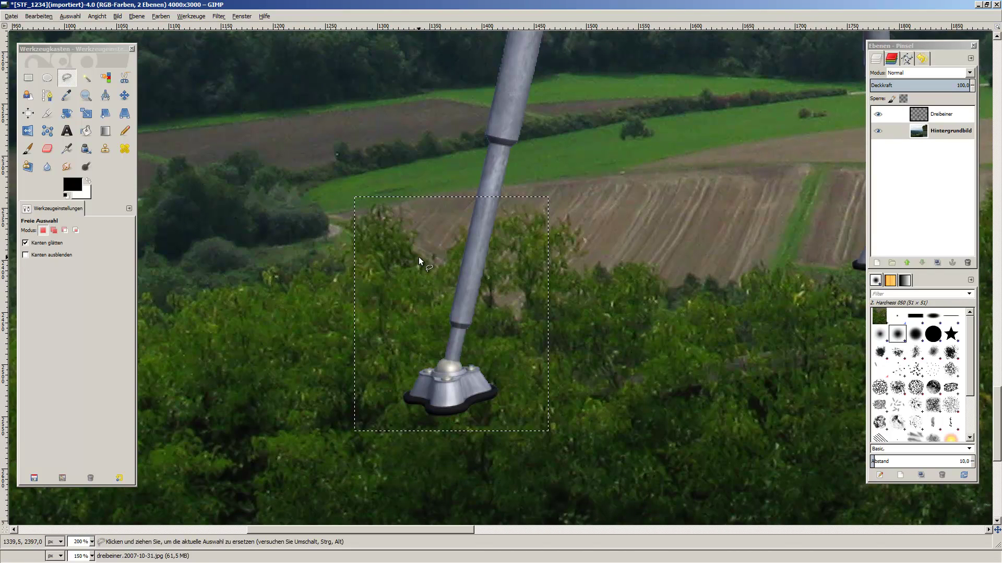
pyautogui.hotkey('ctrl', 'Tab')
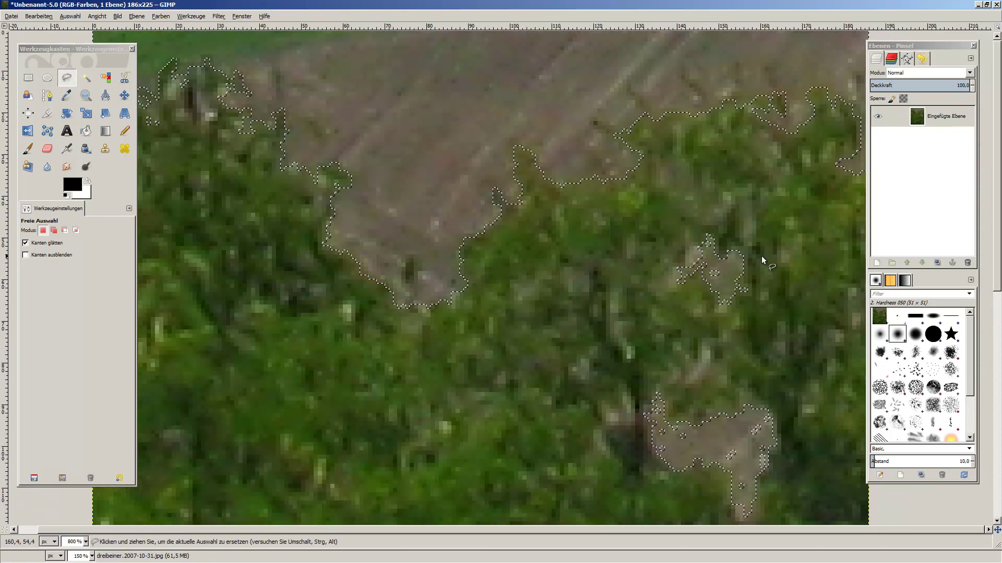
pyautogui.hotkey('ctrl', 'Tab')
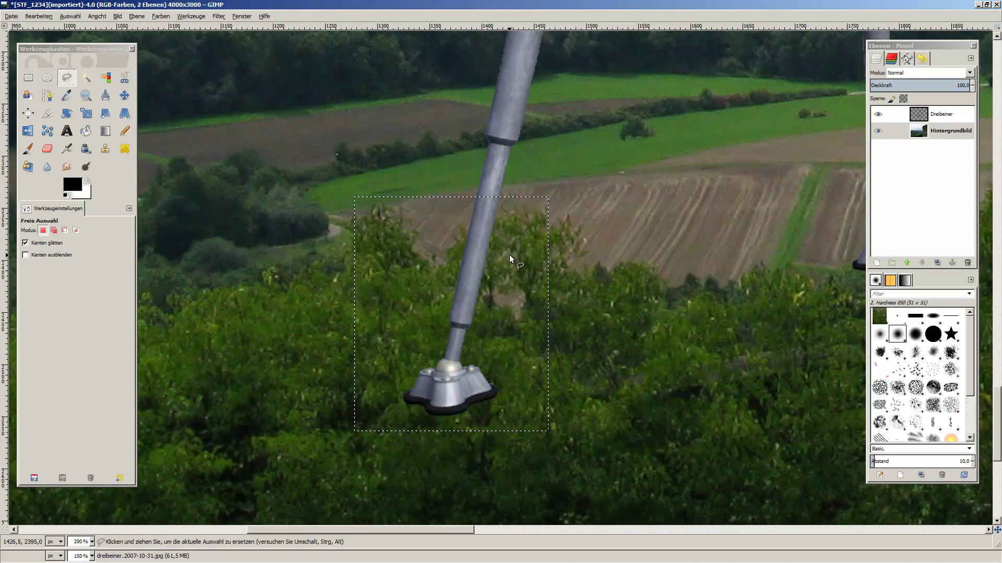
pyautogui.hotkey('ctrl', 'Tab')
pyautogui.moveTo(716, 290); pyautogui.dragTo(702, 271)
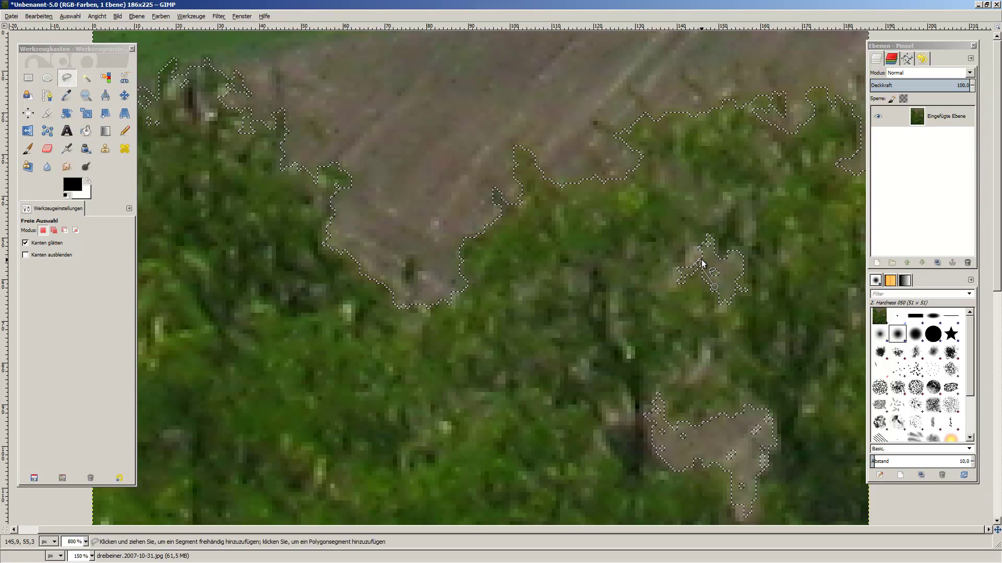
pyautogui.press('Escape')
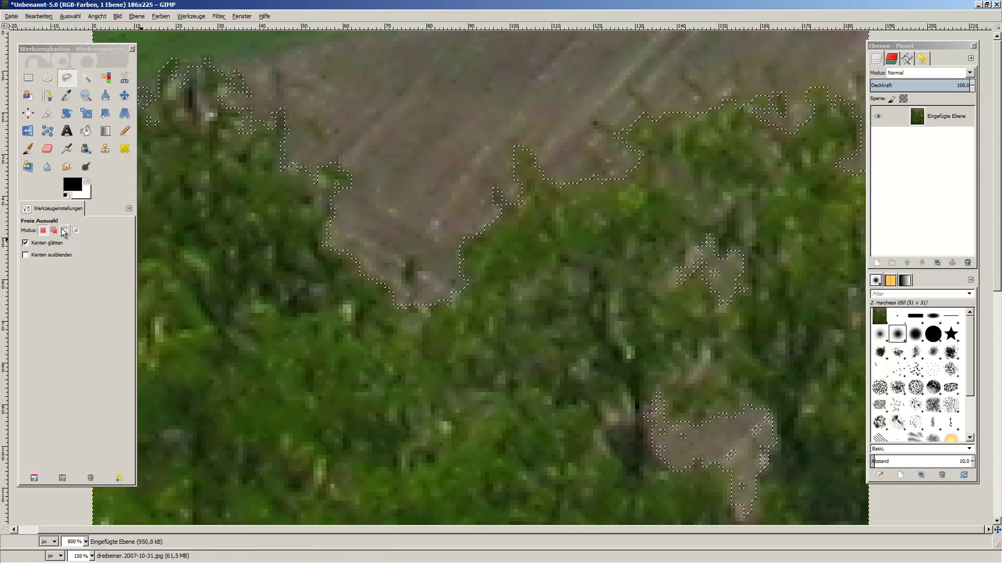
# Step: In Add mode, outline the small brown patch on the tree layer and add it to the selection
pyautogui.click(54, 230)
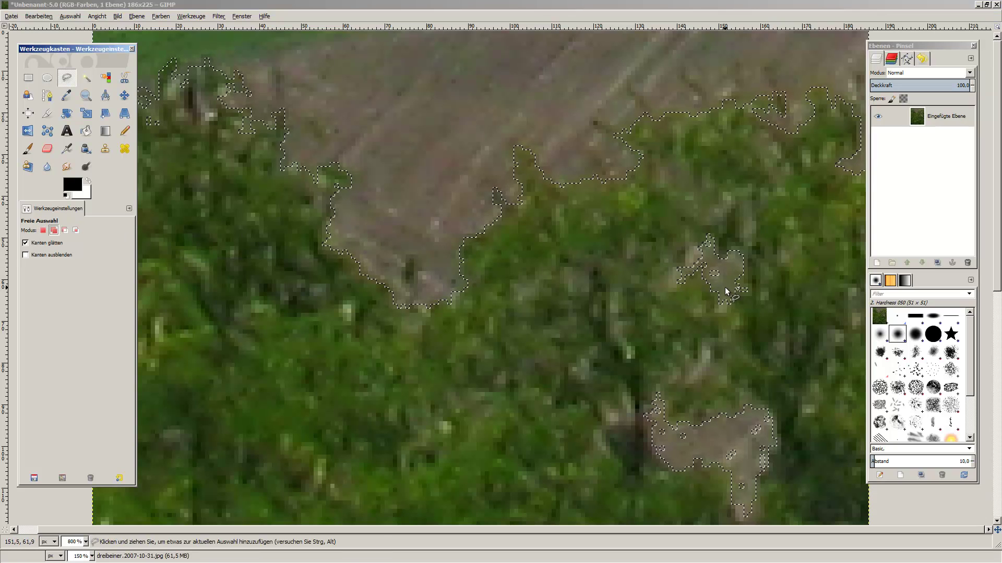
pyautogui.click(700, 275)
pyautogui.click(701, 264)
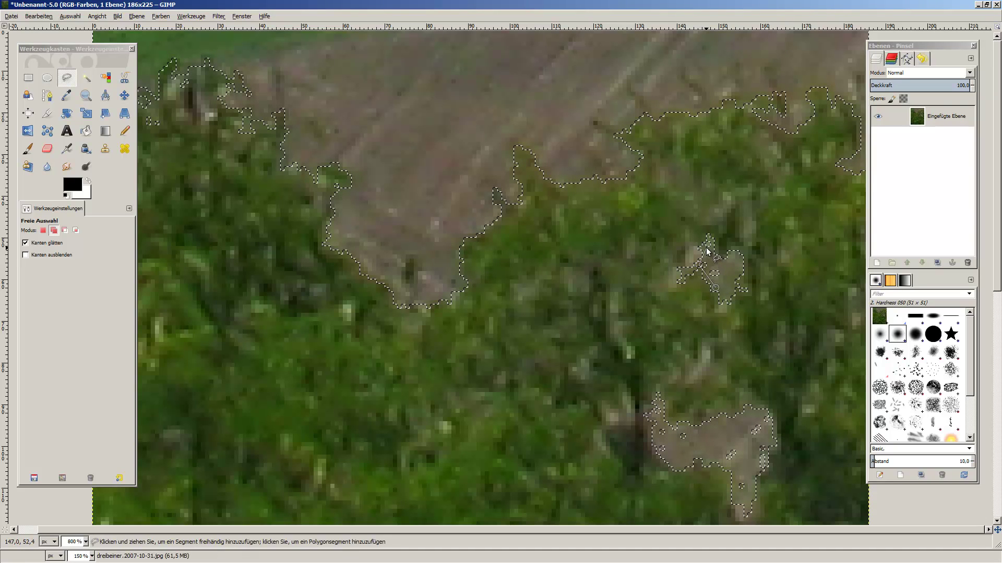
pyautogui.click(708, 252)
pyautogui.click(709, 241)
pyautogui.click(713, 262)
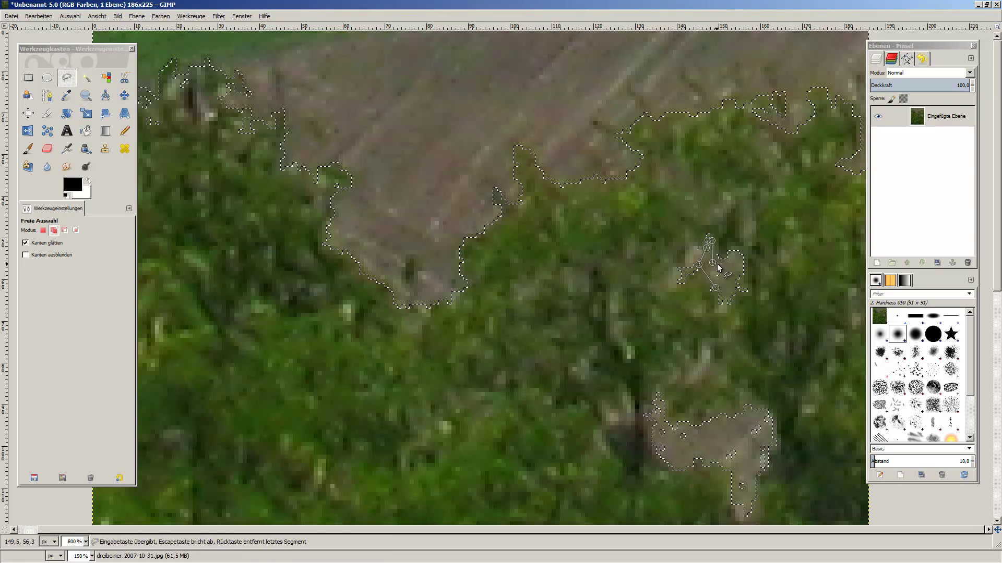
pyautogui.click(716, 288)
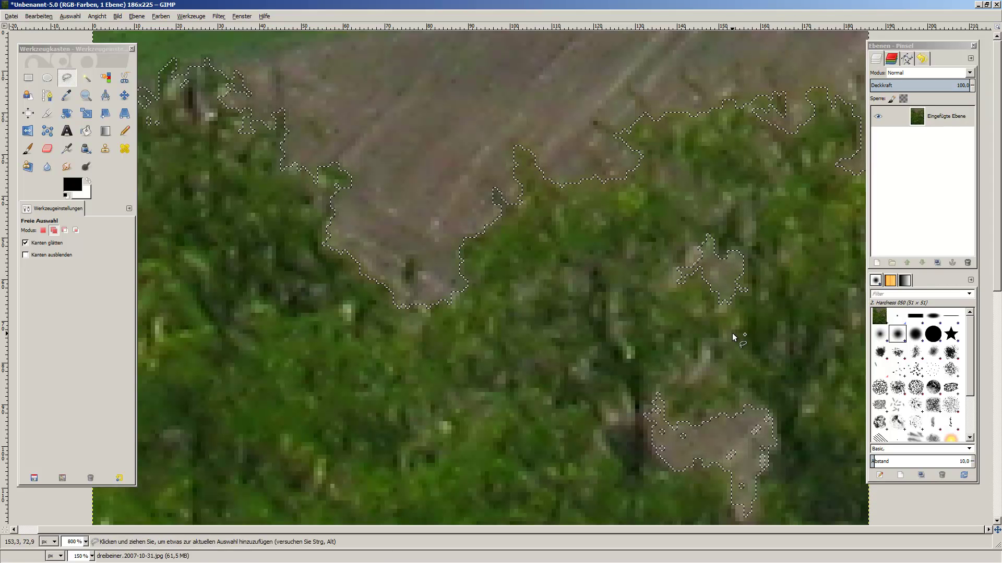
pyautogui.scroll(-3, 731, 332)
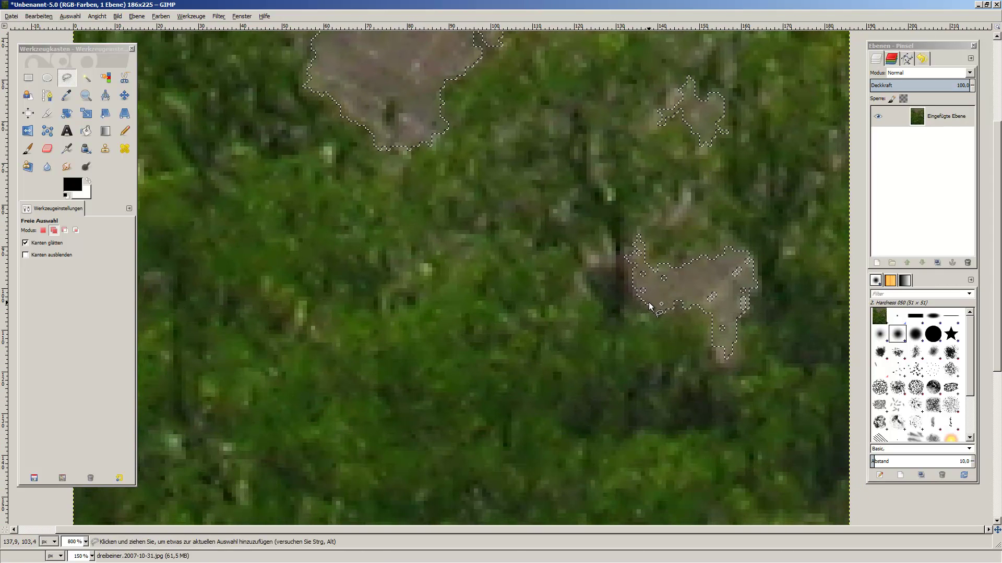
# Step: Trace a closed outline around the larger lower brown patch
pyautogui.click(649, 305)
pyautogui.moveTo(637, 281); pyautogui.dragTo(639, 261)
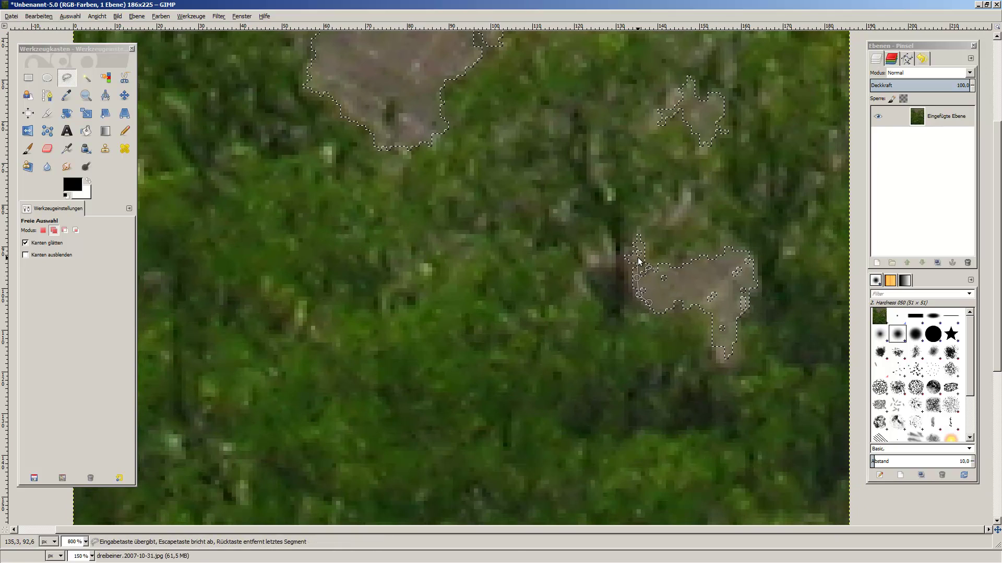
pyautogui.click(649, 240)
pyautogui.click(648, 262)
pyautogui.click(677, 268)
pyautogui.click(759, 274)
pyautogui.click(758, 286)
pyautogui.click(752, 295)
pyautogui.doubleClick(749, 307)
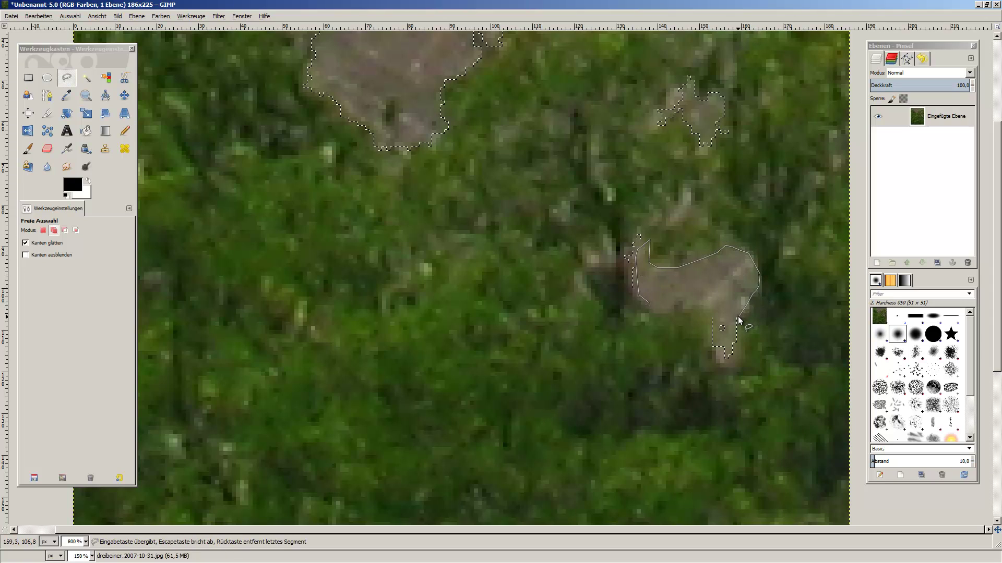
# Step: Extend the lower patch outline along its narrow tail and commit it to the selection
pyautogui.moveTo(737, 342)
pyautogui.mouseDown()
pyautogui.moveTo(732, 365)
pyautogui.moveTo(711, 337)
pyautogui.mouseUp()
pyautogui.hotkey('ctrl', 'z')
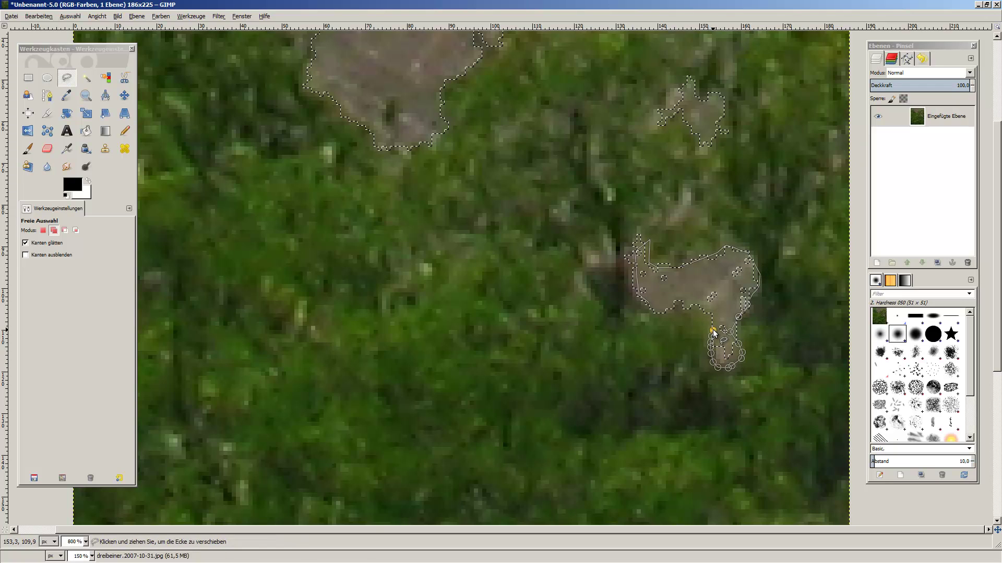
pyautogui.click(672, 290)
pyautogui.press('Return')
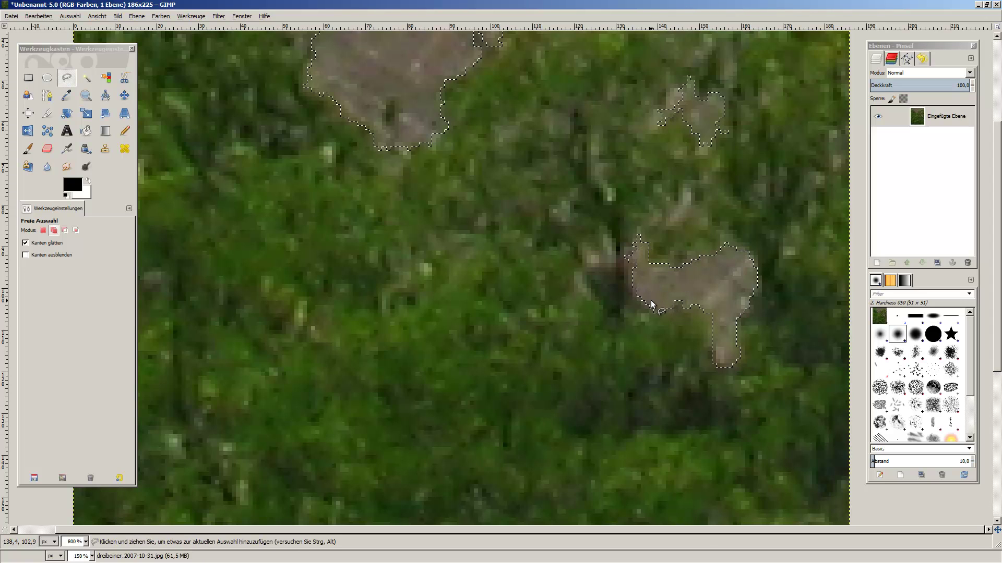
# Step: Zoom out and outline the small triangular patch above the lower patch
pyautogui.press('-')
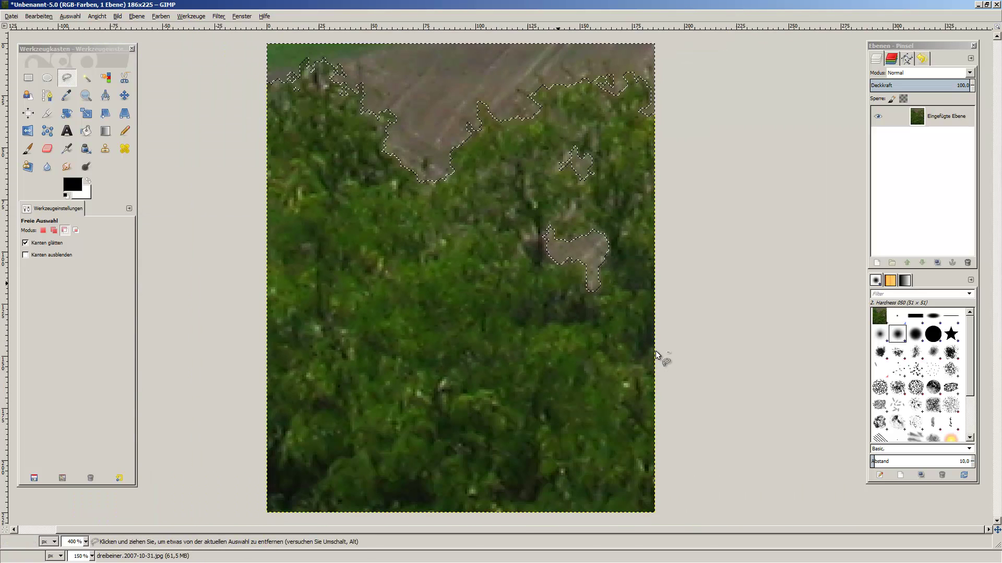
pyautogui.moveTo(433, 287); pyautogui.dragTo(533, 358)
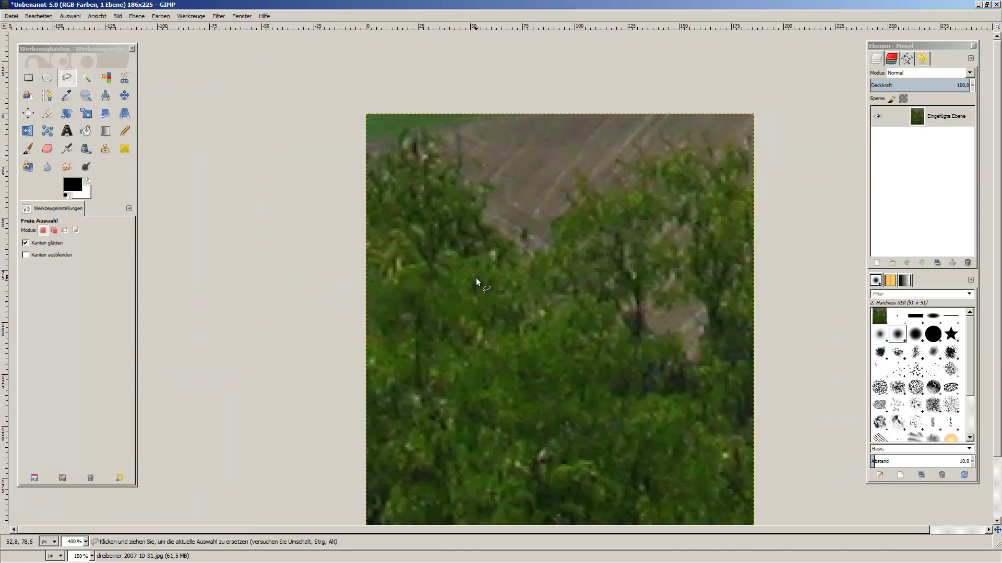
pyautogui.click(663, 290)
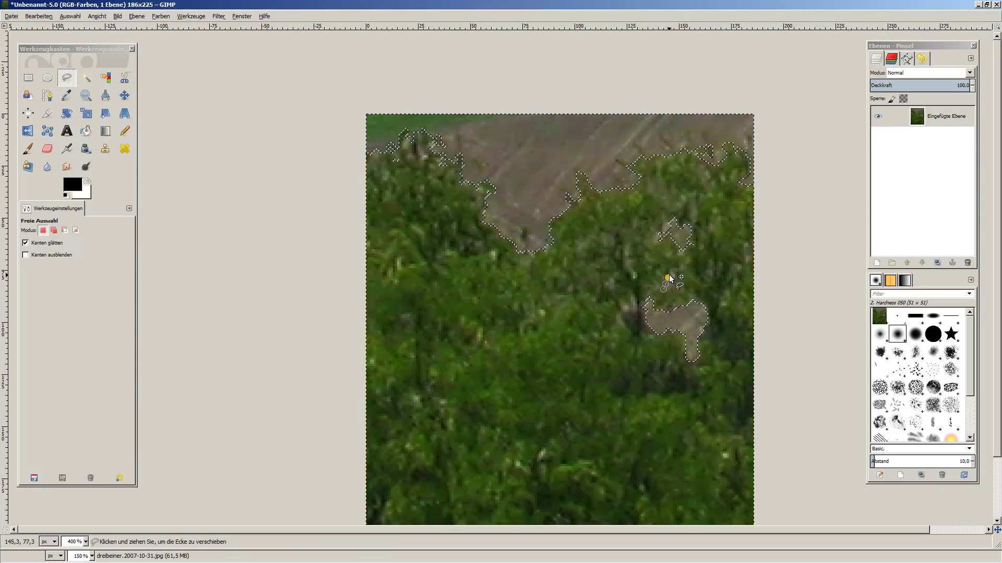
pyautogui.click(669, 273)
pyautogui.click(678, 288)
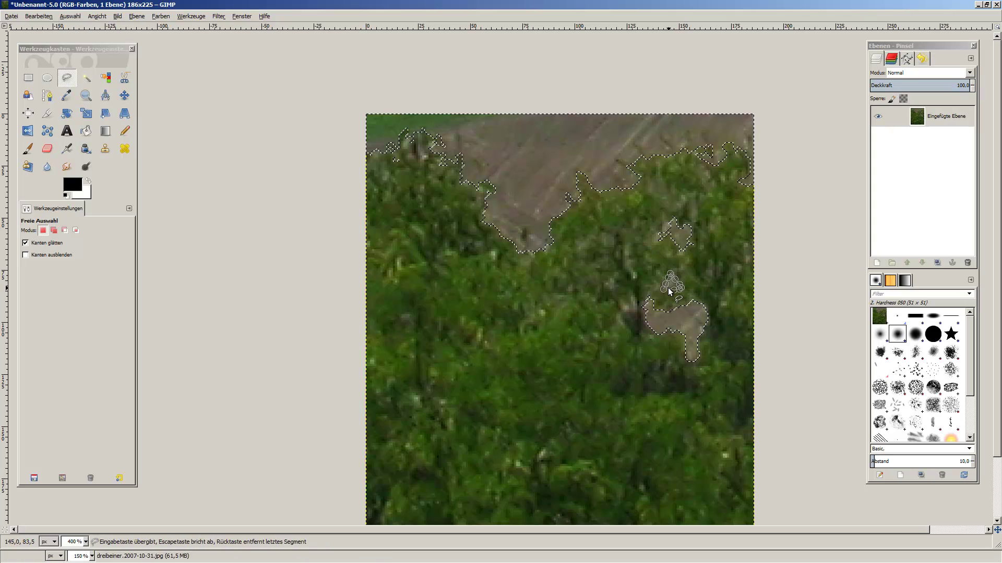
pyautogui.click(663, 290)
pyautogui.press('Return')
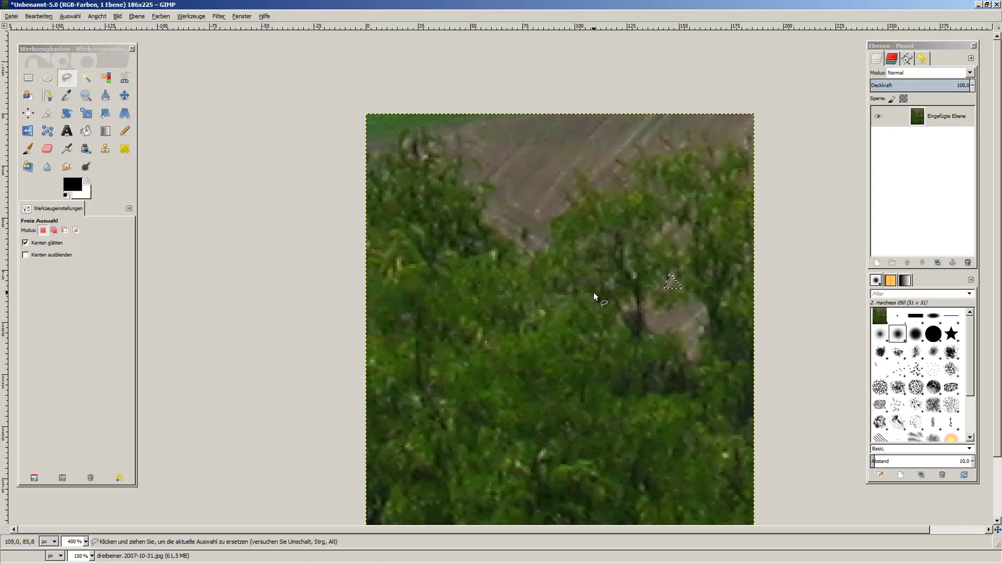
# Step: Undo the accidental replace and add the triangular patch to the selection in Add mode
pyautogui.hotkey('ctrl', 'z')
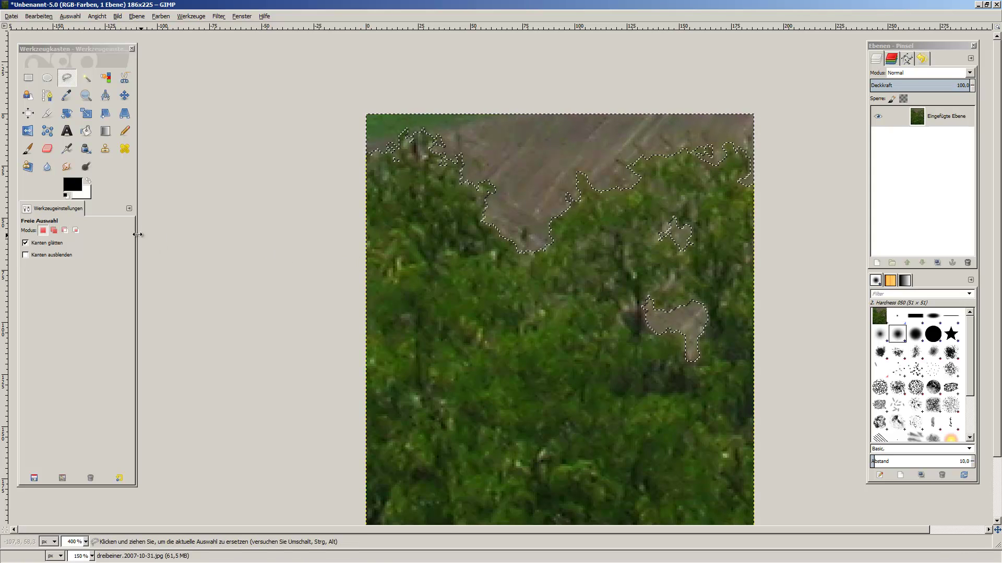
pyautogui.click(53, 230)
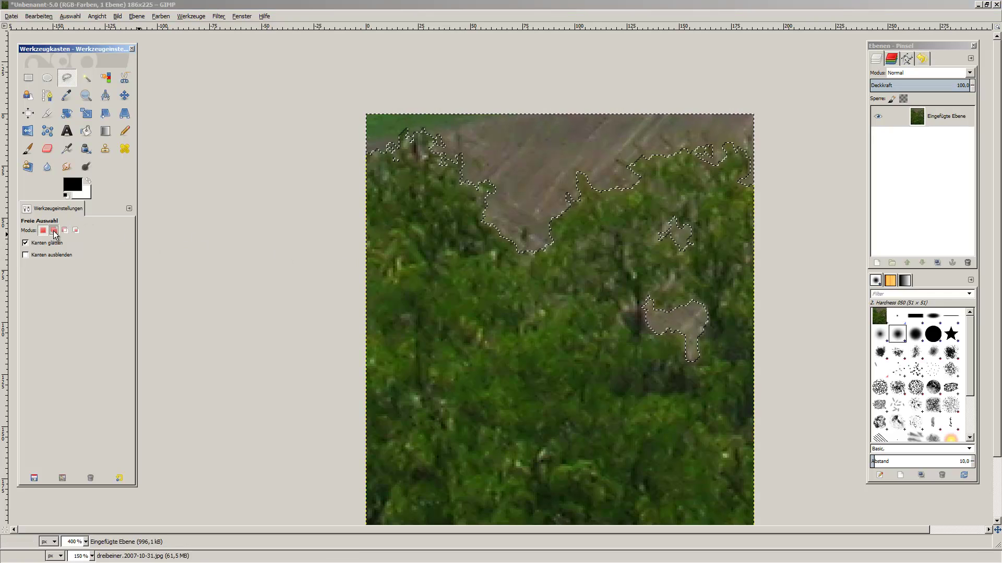
pyautogui.click(660, 289)
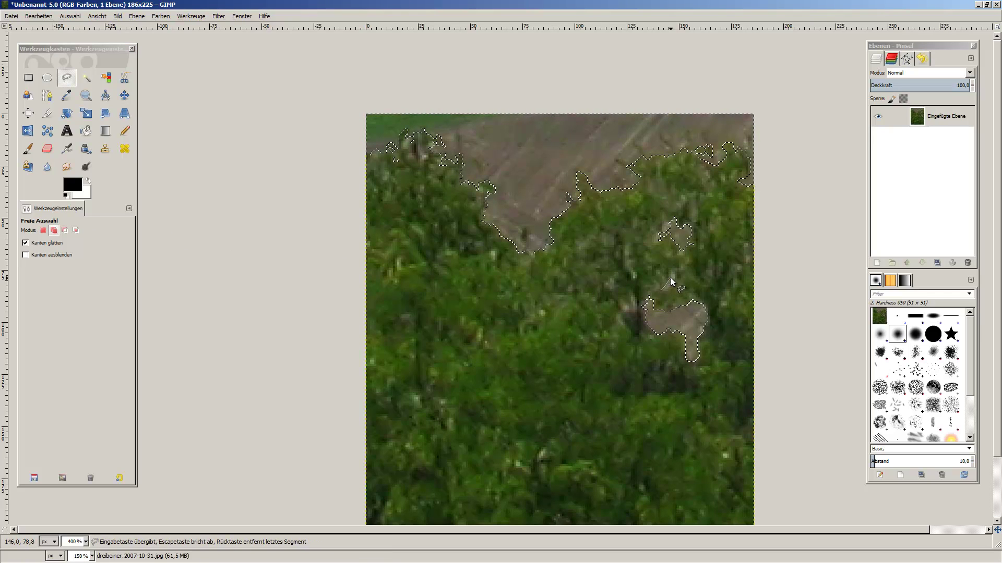
pyautogui.click(673, 273)
pyautogui.click(678, 285)
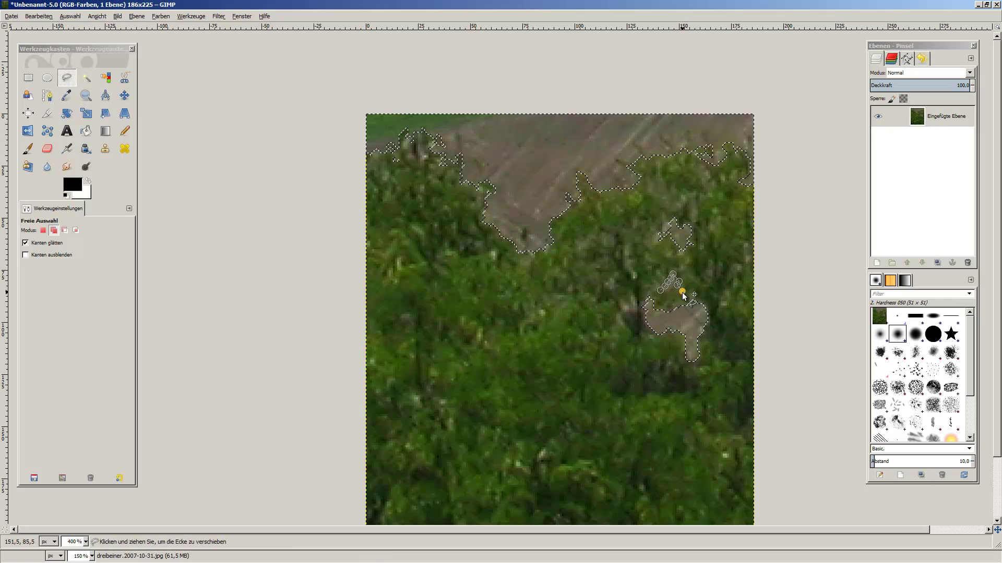
pyautogui.click(681, 292)
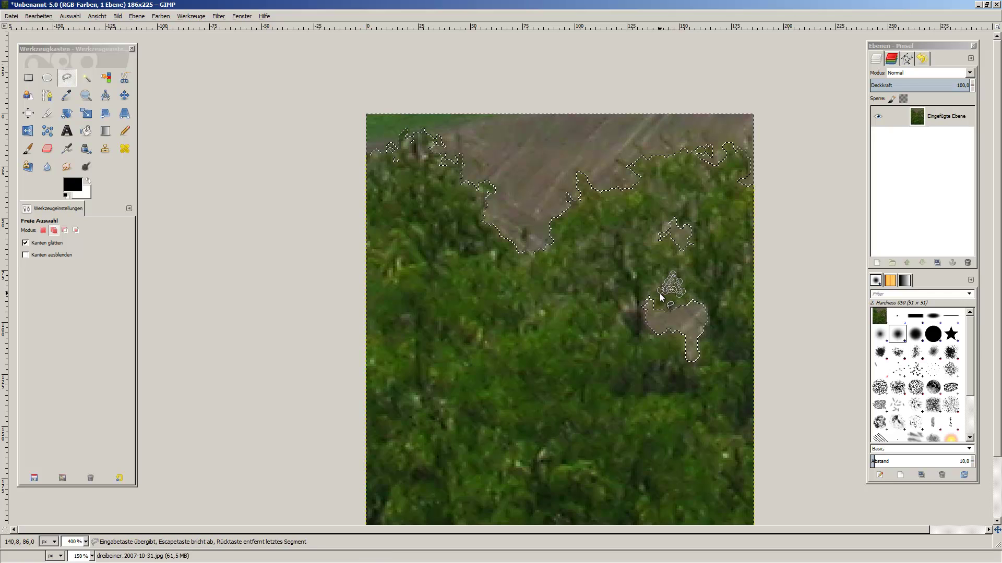
pyautogui.click(661, 290)
pyautogui.press('Return')
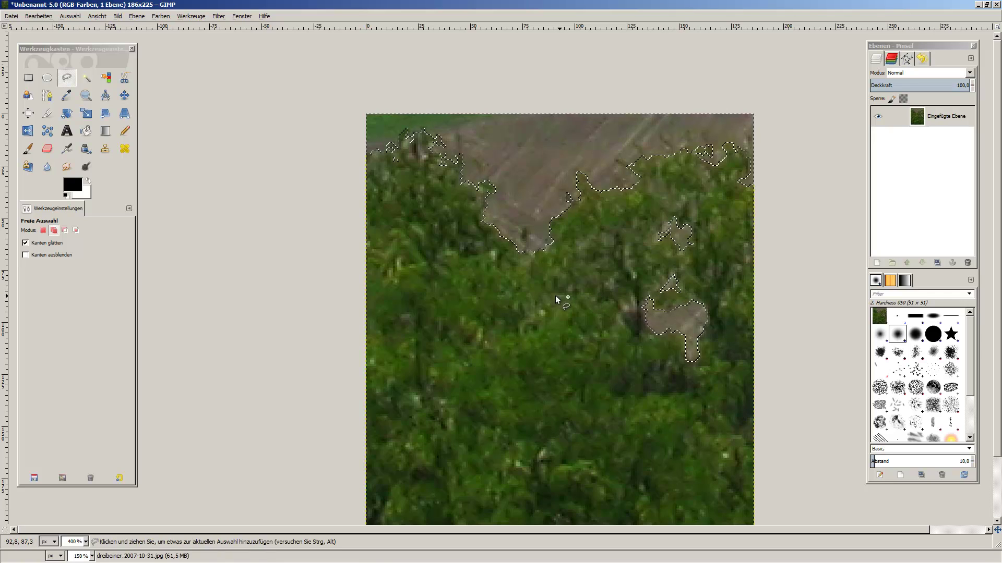
# Step: Add the small patch below the field to the selection
pyautogui.moveTo(515, 295); pyautogui.dragTo(556, 312)
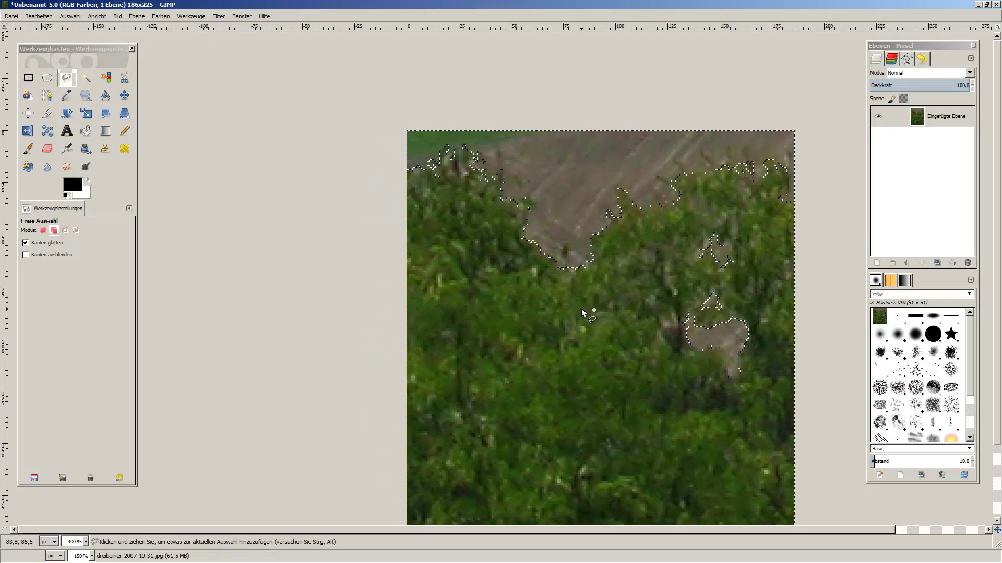
pyautogui.click(696, 197)
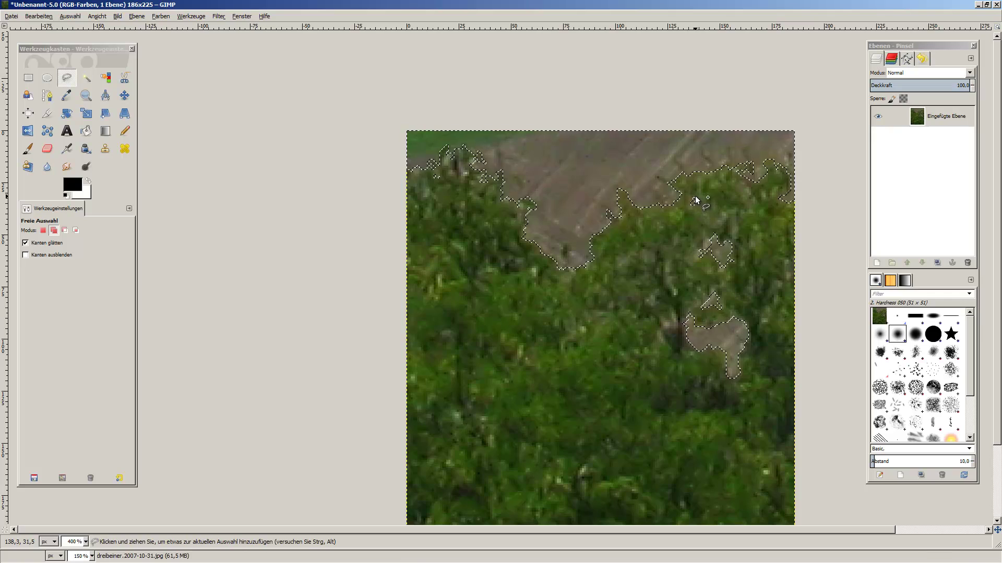
pyautogui.click(638, 256)
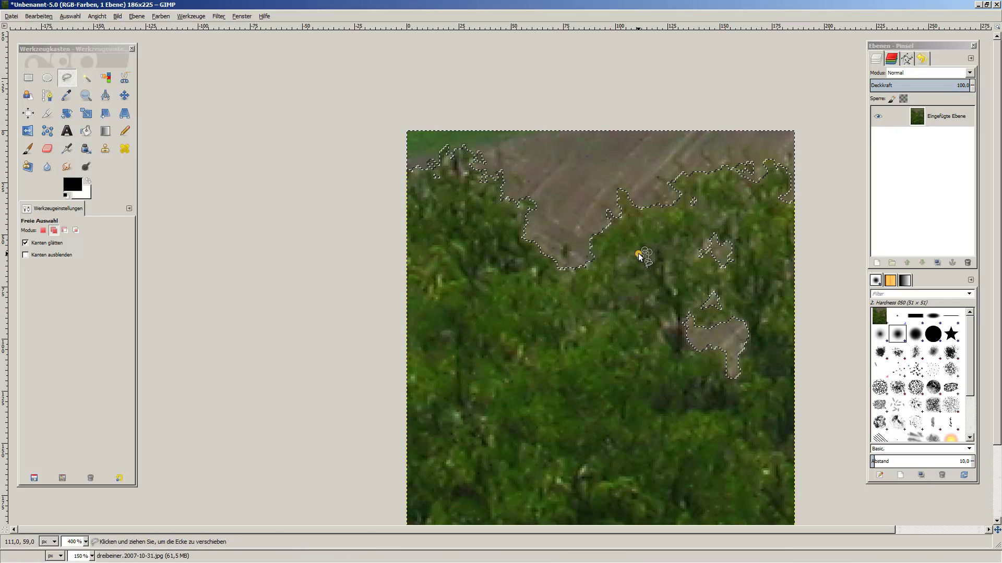
pyautogui.click(630, 258)
pyautogui.click(621, 260)
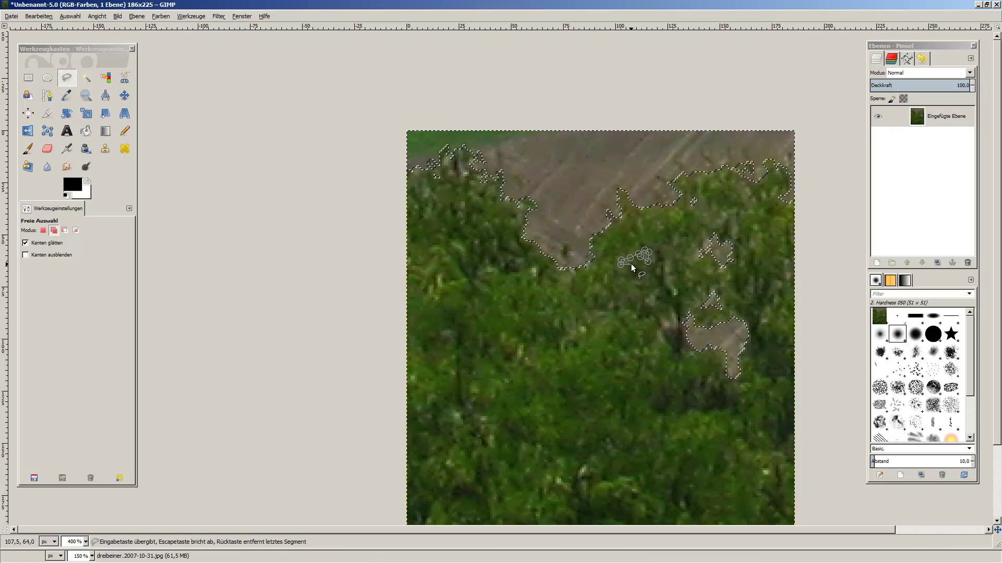
pyautogui.click(633, 261)
pyautogui.click(637, 257)
pyautogui.press('Return')
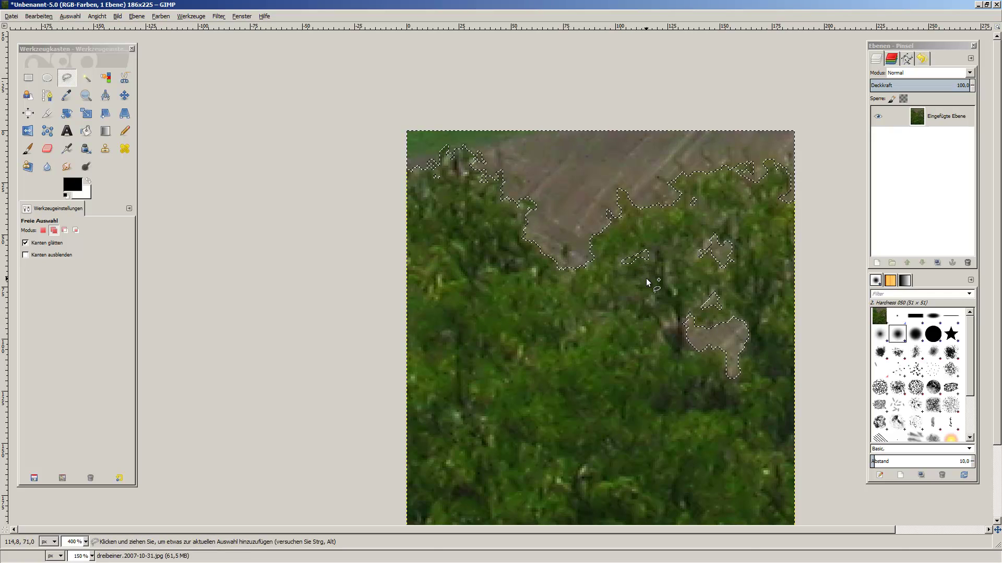
# Step: Add the patch left of the lower brown area to the selection
pyautogui.click(664, 315)
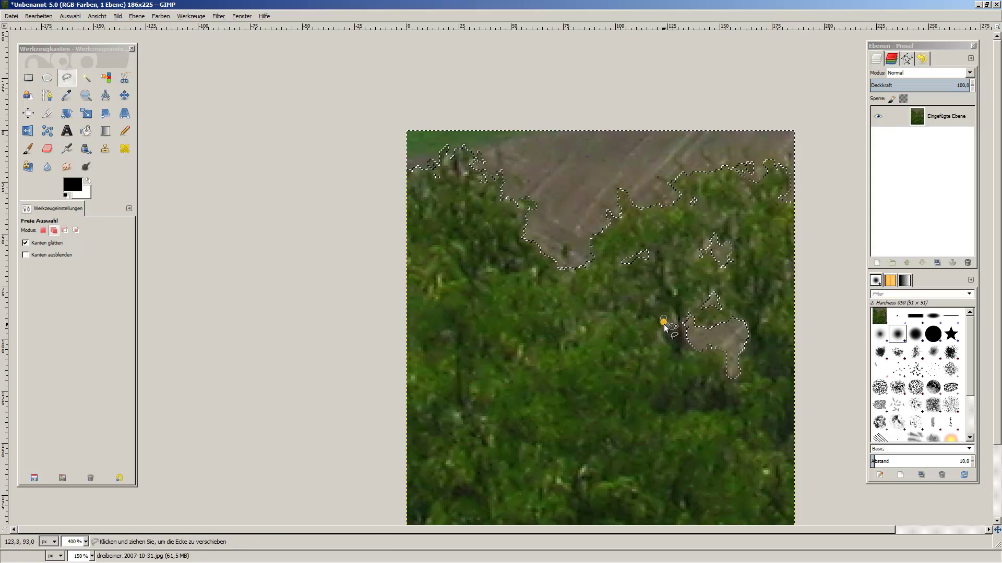
pyautogui.click(672, 326)
pyautogui.click(663, 327)
pyautogui.click(662, 346)
pyautogui.press('Return')
# Step: Zoom to 800% and begin outlining the dark gap left of the lower patch in Add mode
pyautogui.press('+')
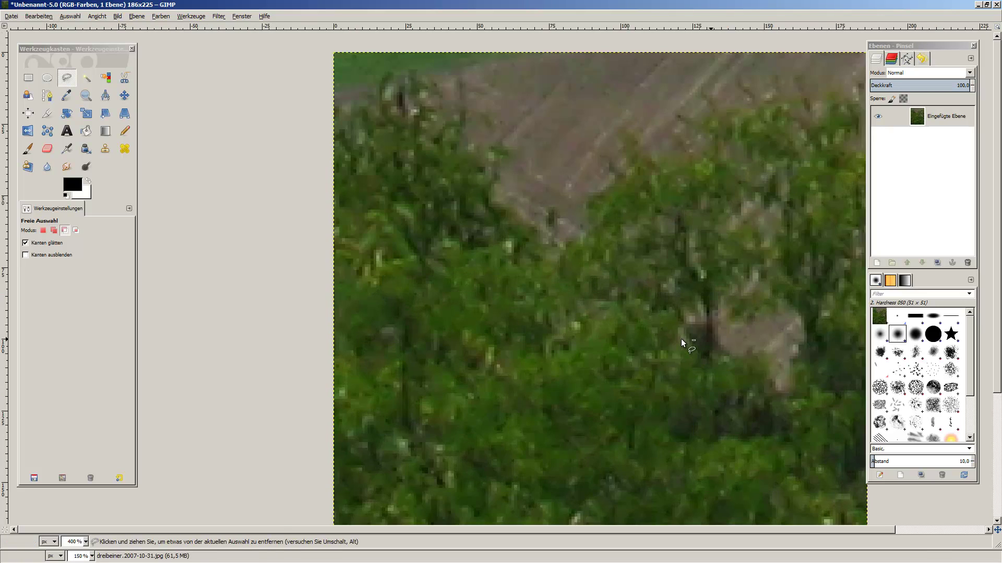
pyautogui.press('+')
pyautogui.moveTo(682, 311); pyautogui.dragTo(459, 344)
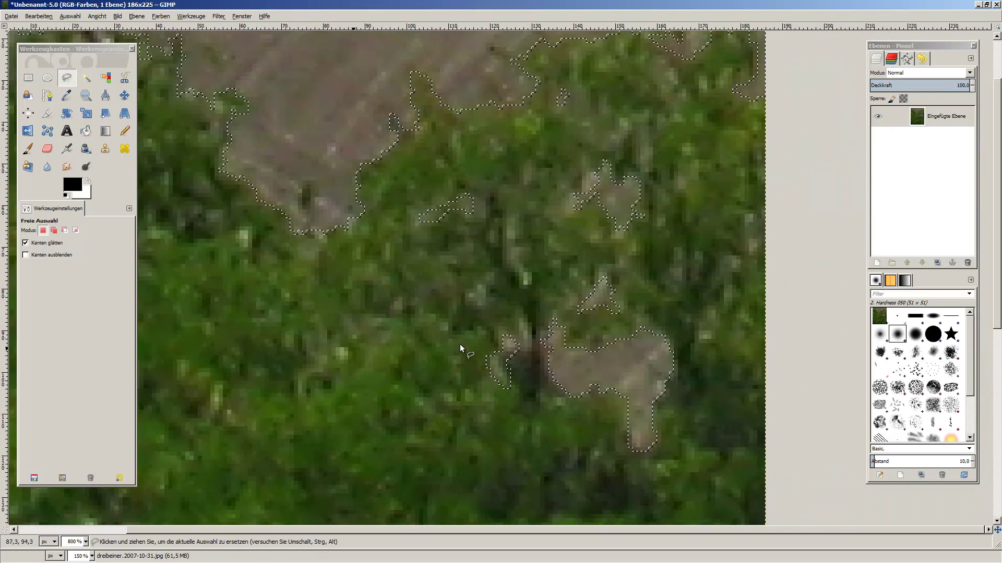
pyautogui.click(54, 230)
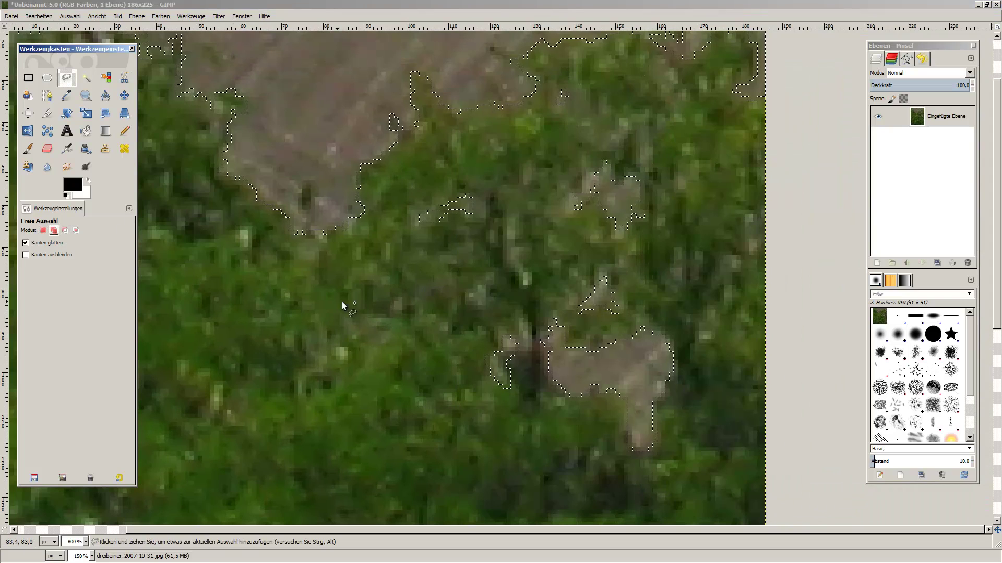
pyautogui.click(527, 329)
pyautogui.click(517, 305)
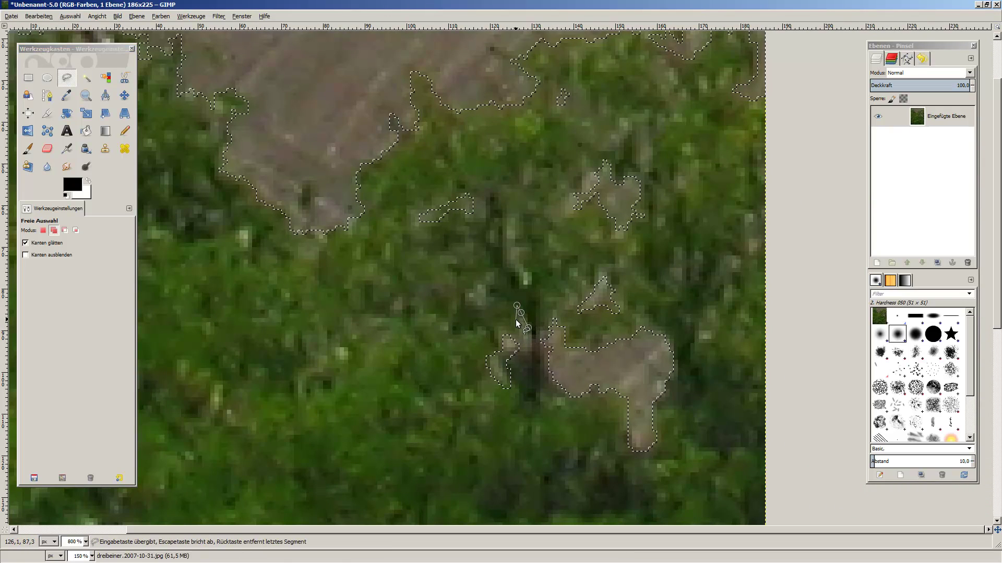
pyautogui.click(514, 346)
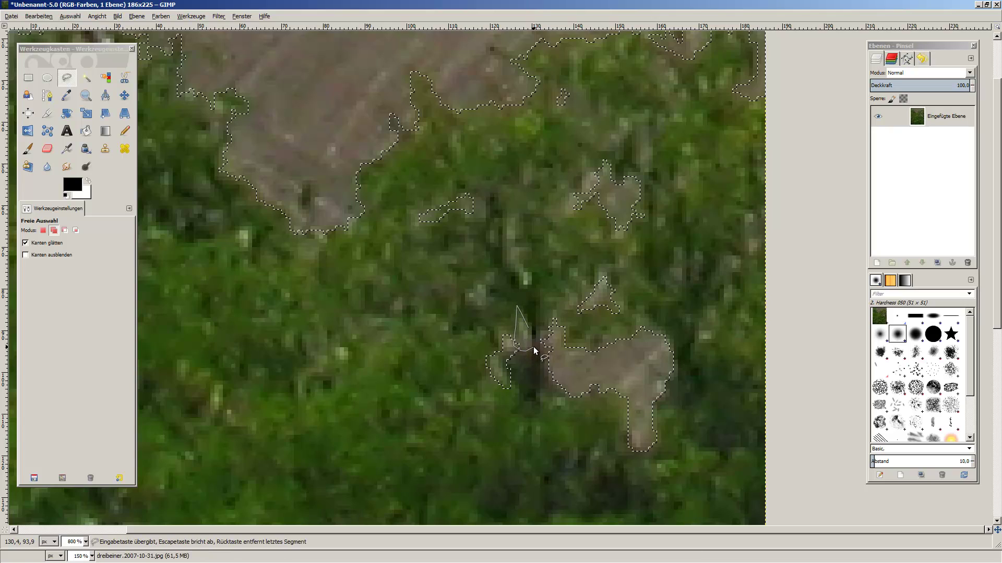